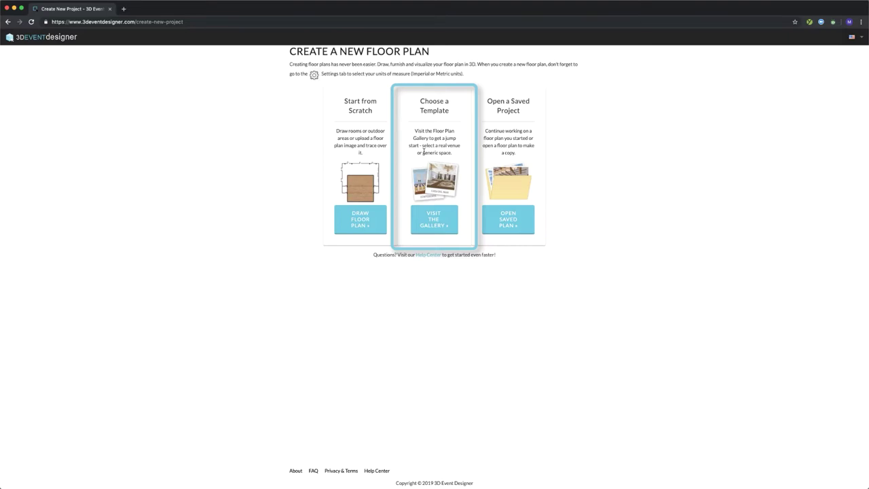
- Search the venue template gallery for "steigenberger wil" and open the Ballroom ABC + Foyer floor plan
{"action": "left_click", "coordinate": [422, 208]}
{"action": "type", "text": "steigenberger"}
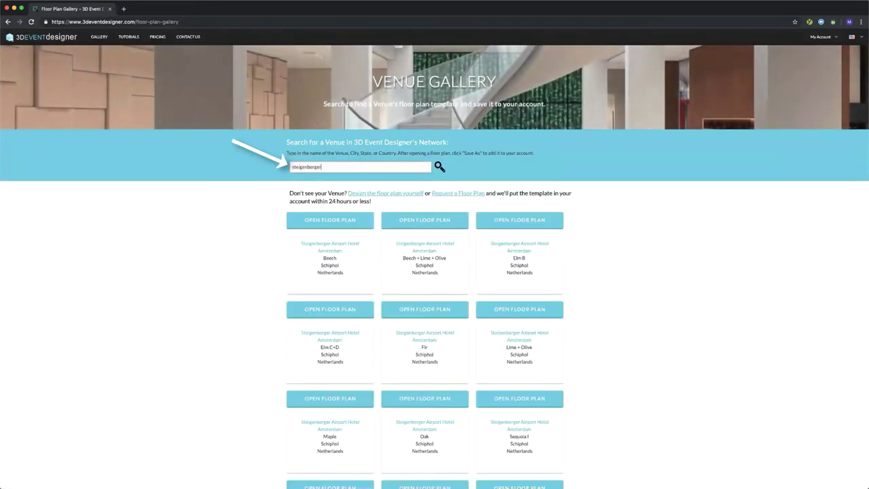
{"action": "type", "text": " wil"}
{"action": "left_click", "coordinate": [336, 221]}
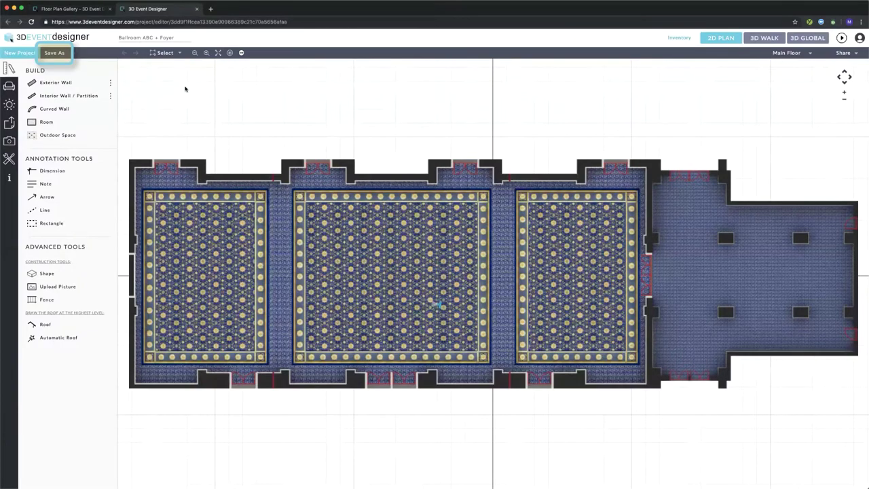
- Save a copy of the template floor plan titled "Ballroom ABC + Foyer"
{"action": "left_click", "coordinate": [54, 53]}
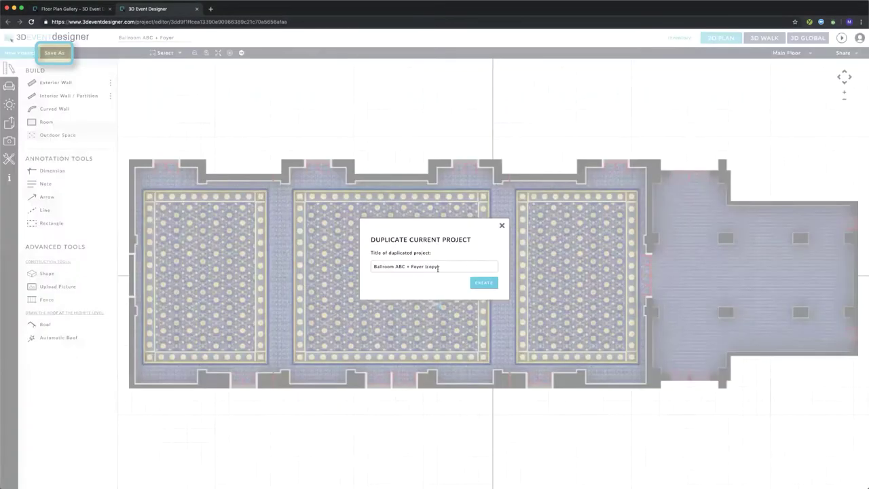
{"action": "left_click_drag", "start_coordinate": [425, 268], "coordinate": [453, 271]}
{"action": "key", "text": "BackSpace"}
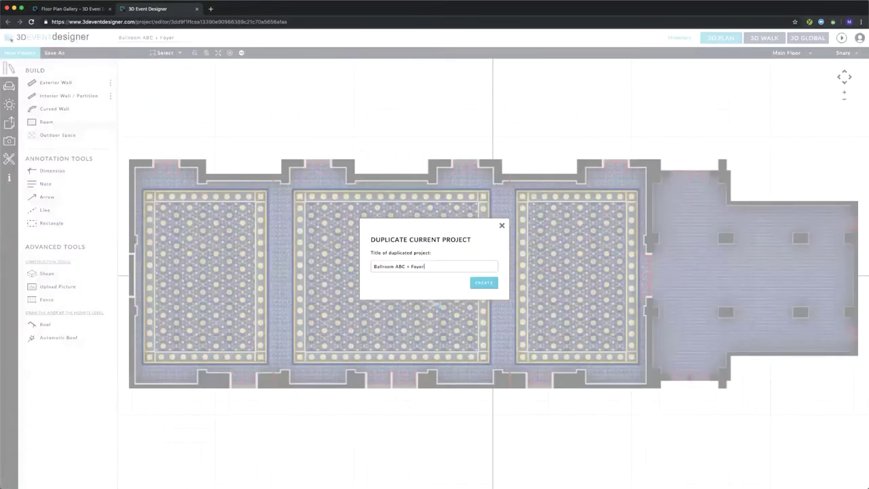
{"action": "left_click", "coordinate": [482, 282]}
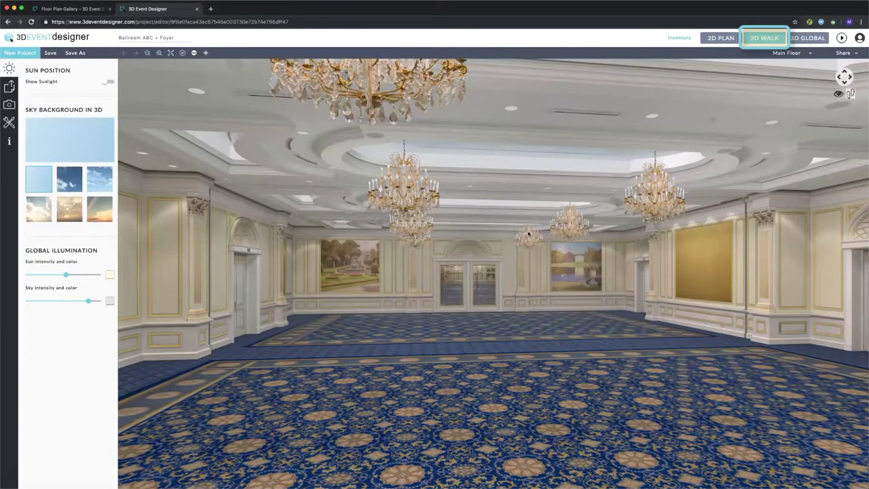
- Look around the empty ballroom in the 3D walk view, then return to the 2D plan
{"action": "left_click_drag", "start_coordinate": [528, 233], "coordinate": [389, 229]}
{"action": "left_click_drag", "start_coordinate": [480, 229], "coordinate": [523, 225]}
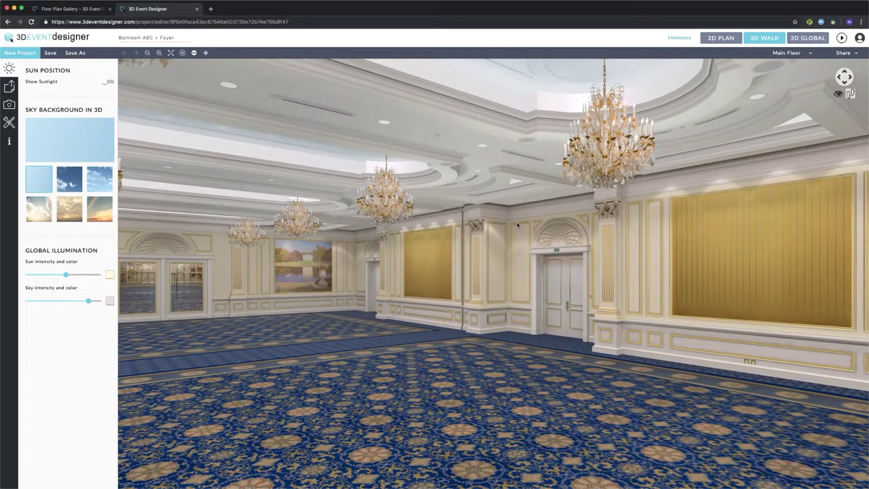
{"action": "left_click", "coordinate": [718, 42]}
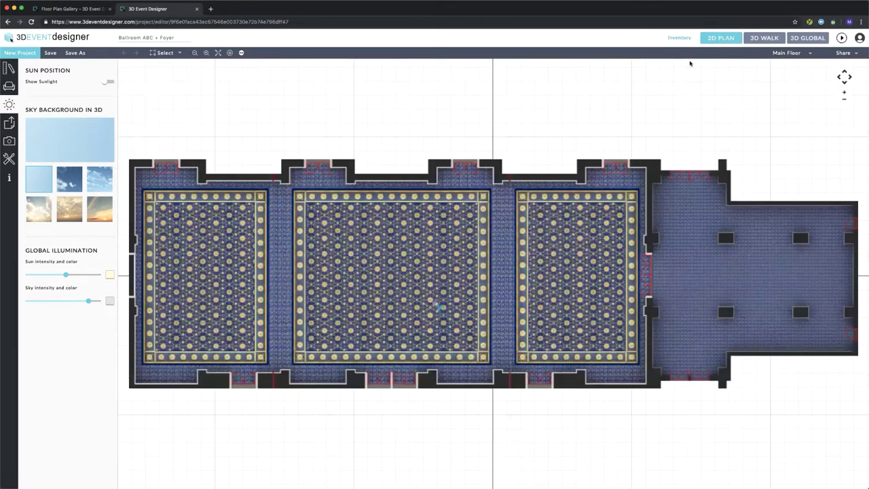
- Set the project's unit system to Imperial (sq, ft), leaving the language as English
{"action": "left_click", "coordinate": [10, 158]}
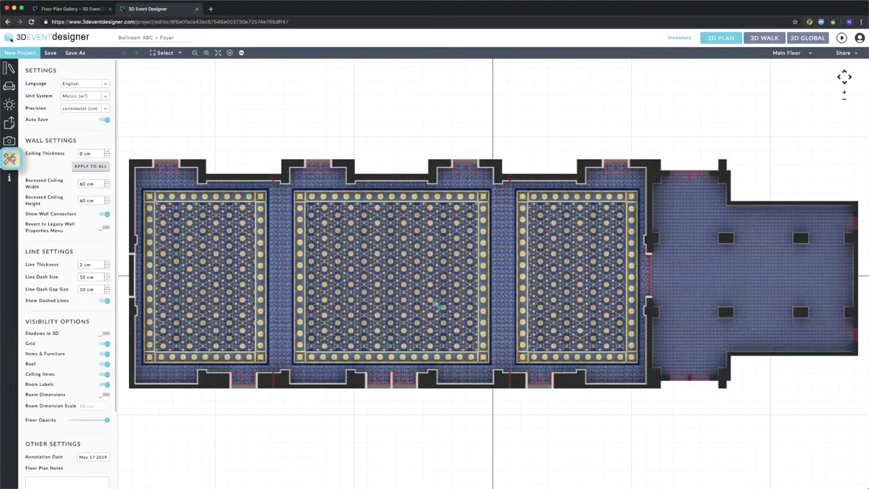
{"action": "left_click", "coordinate": [106, 85]}
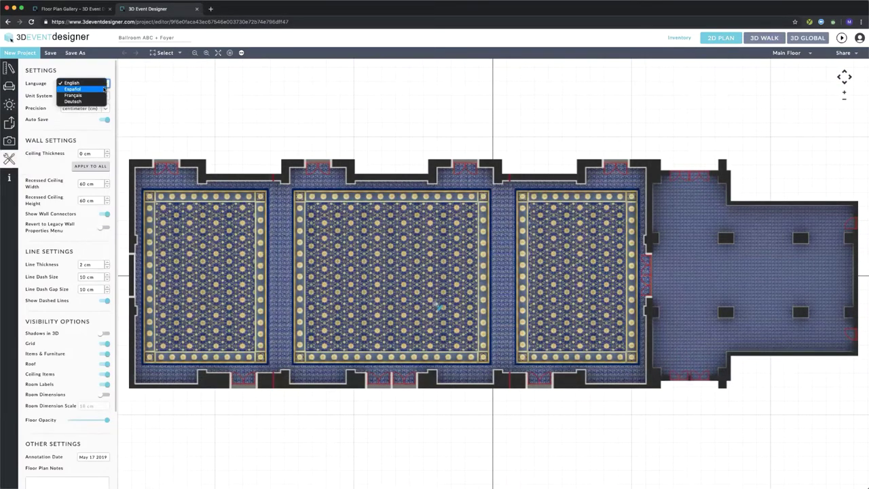
{"action": "left_click", "coordinate": [109, 95]}
{"action": "left_click", "coordinate": [108, 95]}
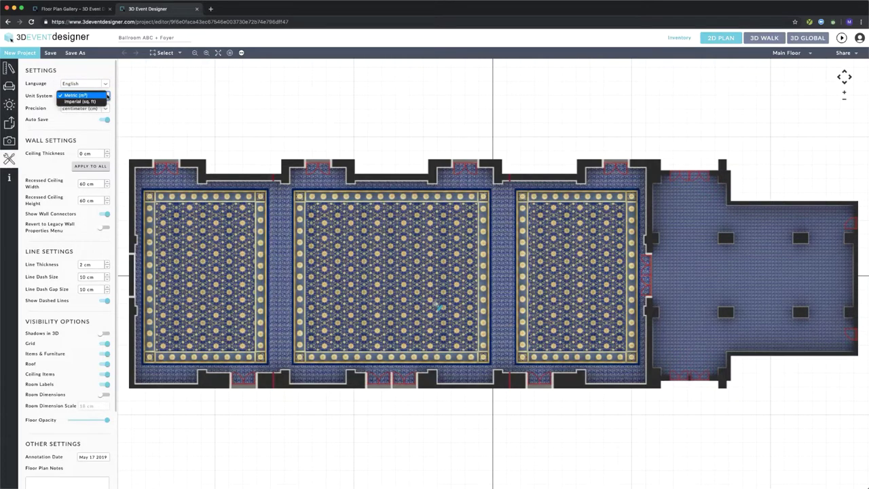
{"action": "left_click", "coordinate": [80, 101]}
- Add the text "Timeline:" to the floor plan notes in the project settings
{"action": "scroll", "coordinate": [71, 305], "scroll_direction": "down", "scroll_amount": 2}
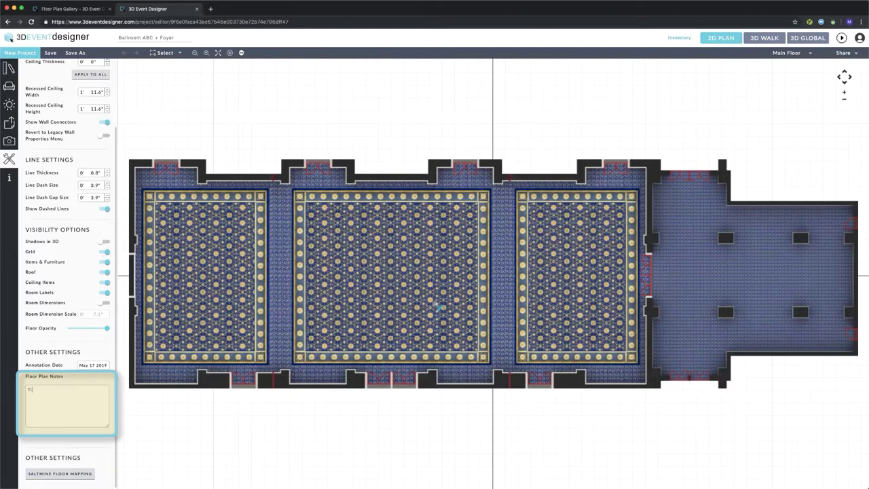
{"action": "type", "text": ":"}
{"action": "left_click", "coordinate": [547, 74]}
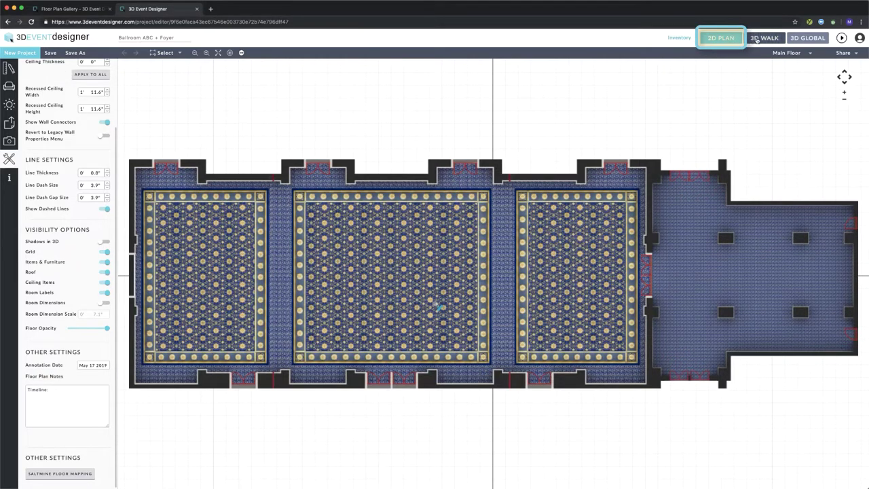
- Inspect the venue in the 3D walk view and from above in the 3D global view
{"action": "left_click", "coordinate": [757, 41]}
{"action": "left_click_drag", "start_coordinate": [499, 198], "coordinate": [571, 198]}
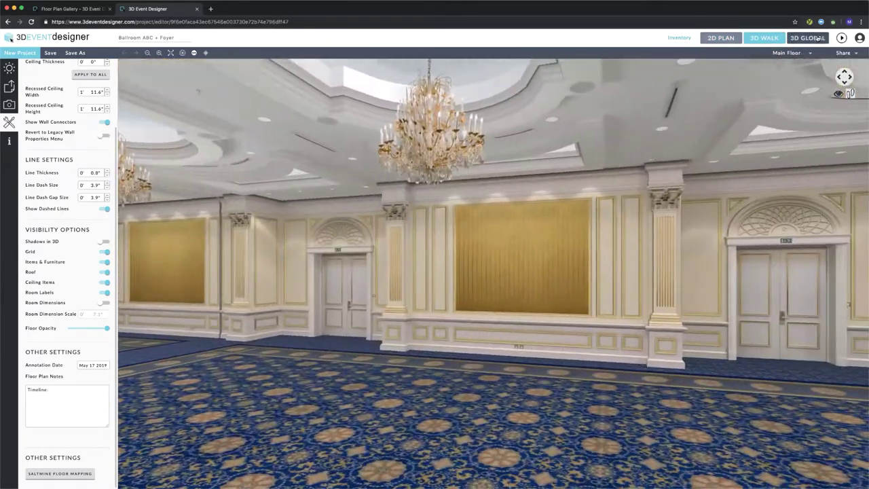
{"action": "left_click", "coordinate": [818, 38]}
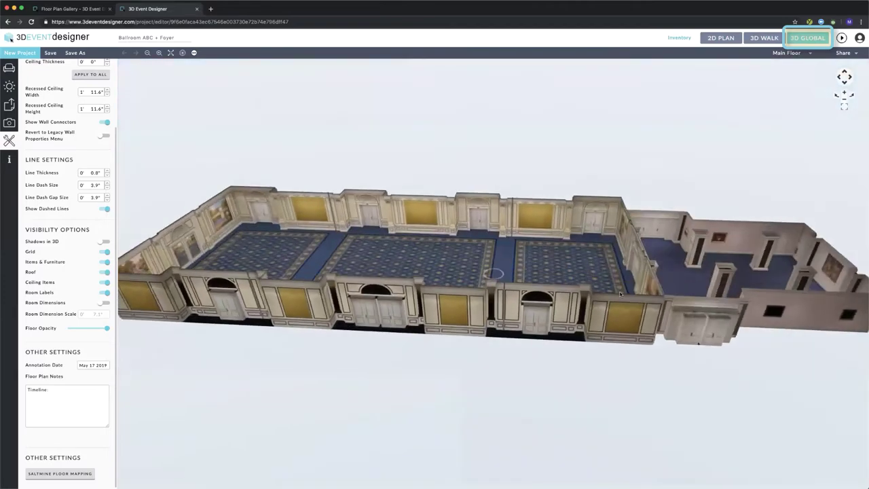
{"action": "scroll", "coordinate": [541, 269], "scroll_direction": "up", "scroll_amount": 5}
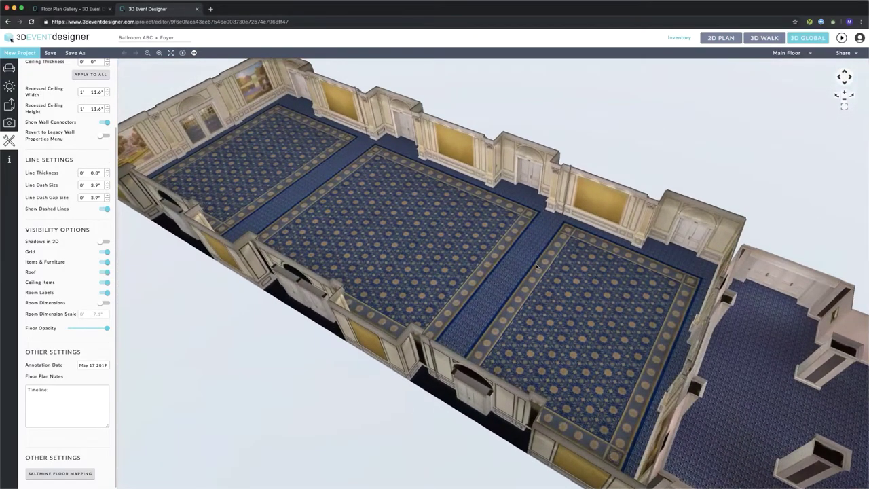
- Preview the floor plan in its presentation view, rotate the model, and return to the editor
{"action": "left_click", "coordinate": [841, 38]}
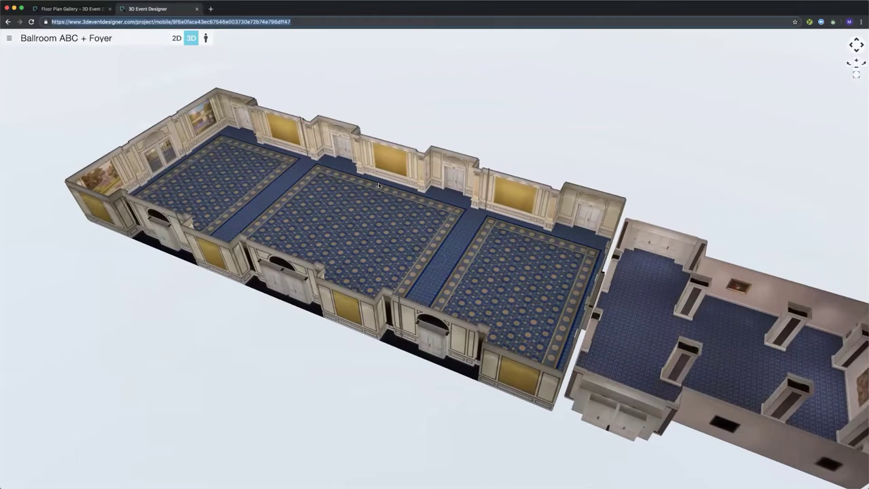
{"action": "left_click_drag", "start_coordinate": [379, 185], "coordinate": [388, 188]}
{"action": "left_click", "coordinate": [8, 22]}
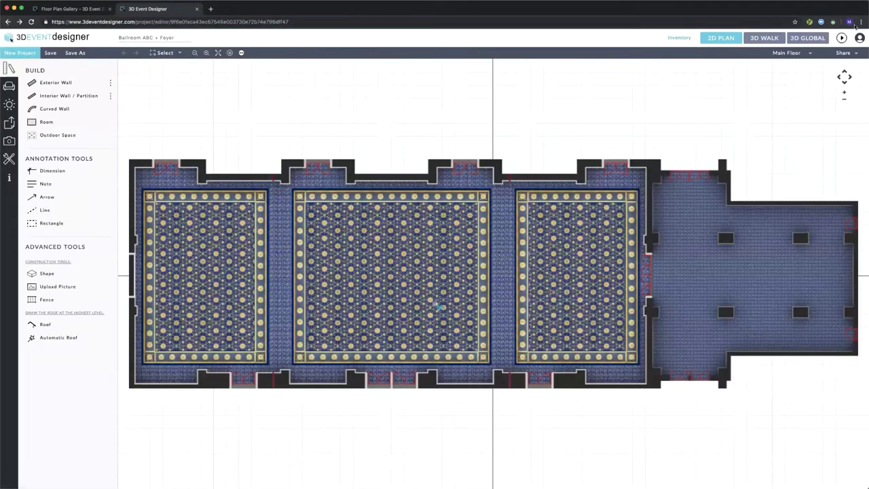
- Open the email sharing form, mark the project as editable, and close the form without sending
{"action": "left_click", "coordinate": [844, 53]}
{"action": "left_click", "coordinate": [850, 68]}
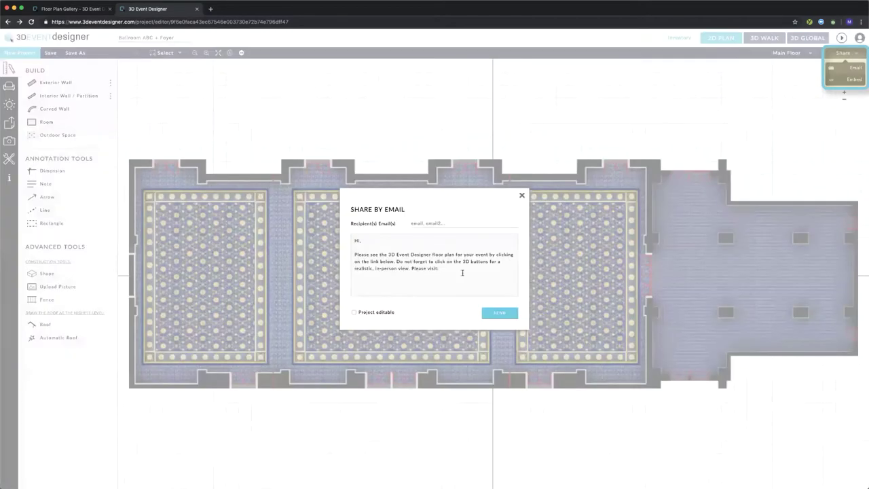
{"action": "left_click", "coordinate": [354, 312]}
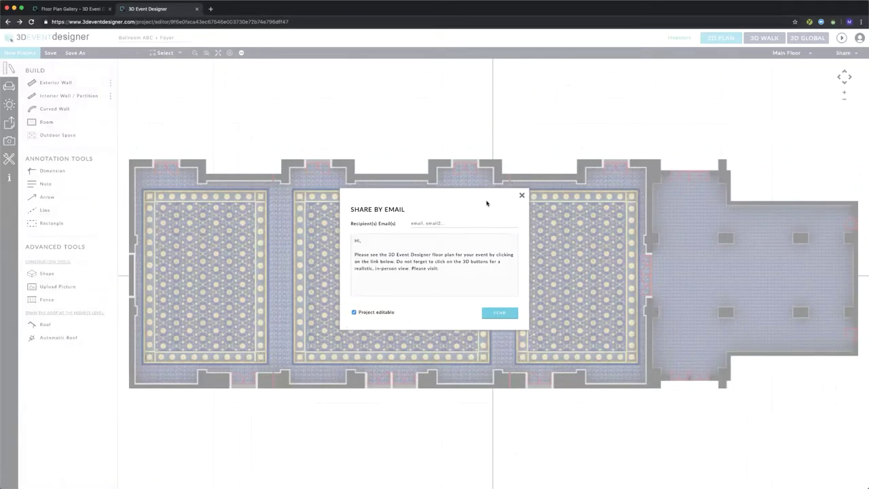
{"action": "left_click", "coordinate": [522, 195]}
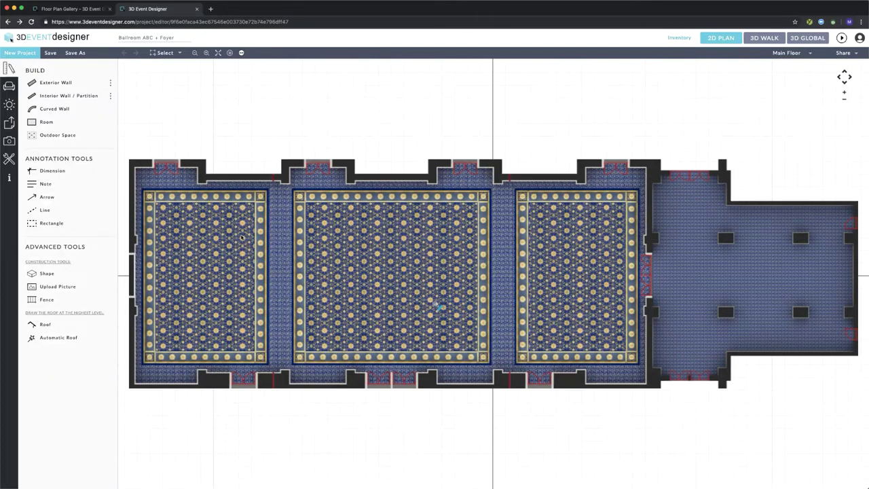
- Place a 48" Round (7 Seats) table from the catalog in the upper part of the leftmost ballroom section
{"action": "left_click", "coordinate": [10, 85]}
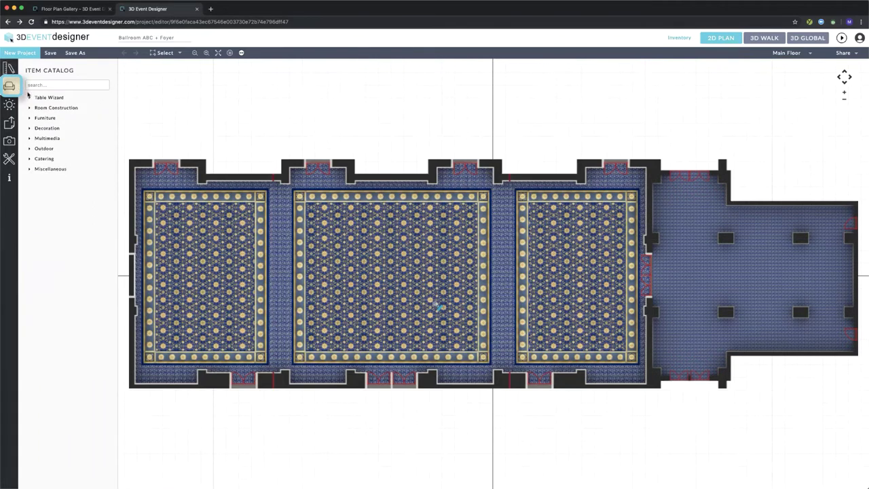
{"action": "left_click", "coordinate": [37, 99]}
{"action": "left_click", "coordinate": [57, 140]}
{"action": "left_click", "coordinate": [58, 148]}
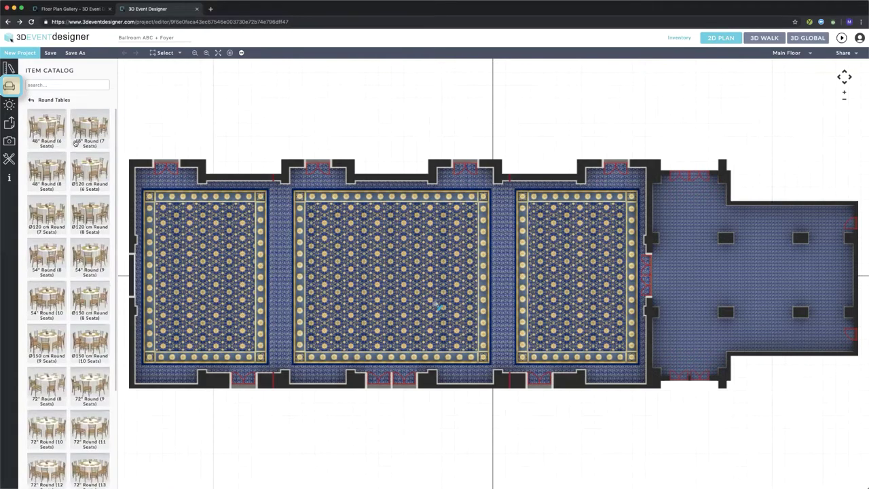
{"action": "left_click_drag", "start_coordinate": [82, 132], "coordinate": [215, 231]}
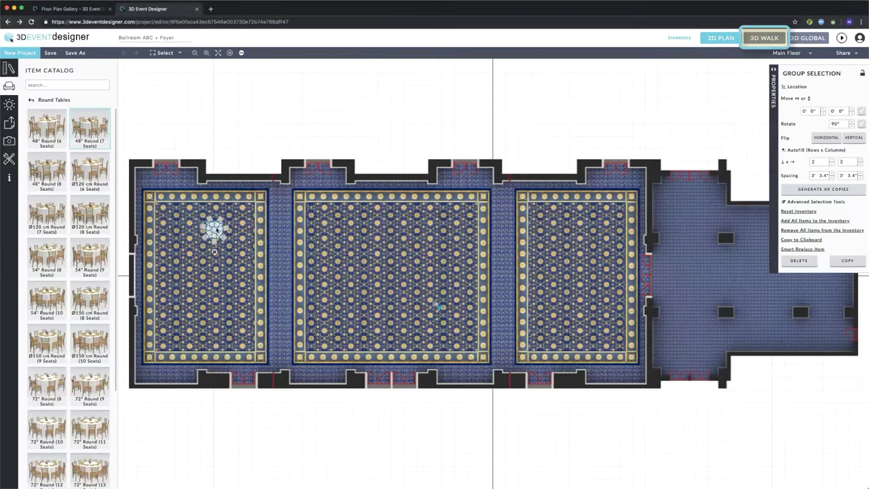
- Examine the placed round table in the 3D walk view and close up in the 3D global view
{"action": "left_click", "coordinate": [764, 38]}
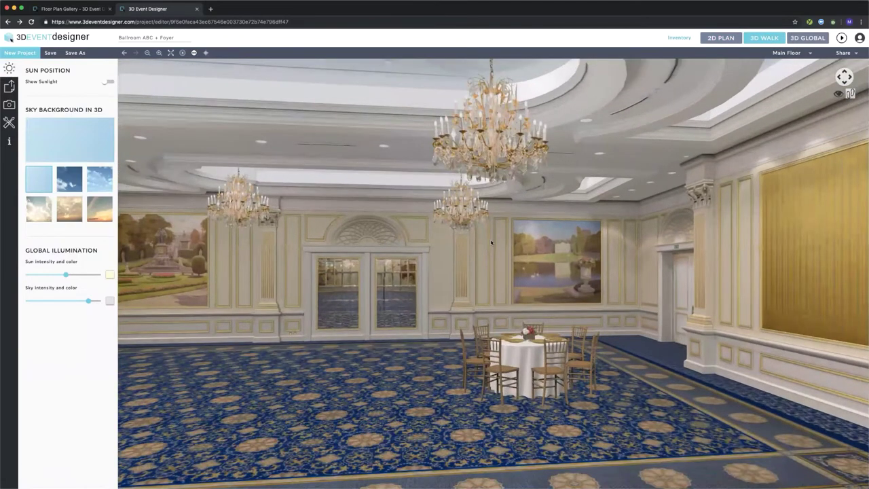
{"action": "left_click", "coordinate": [808, 38]}
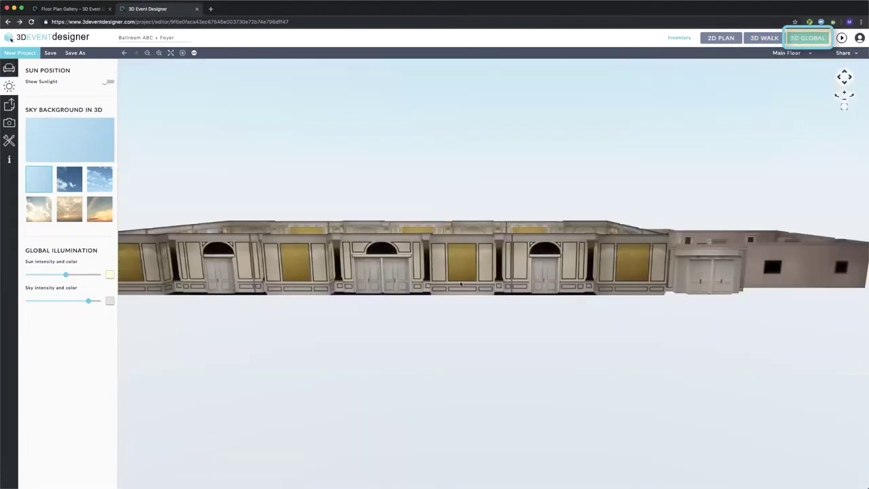
{"action": "left_click_drag", "start_coordinate": [460, 284], "coordinate": [425, 338]}
{"action": "scroll", "coordinate": [470, 265], "scroll_direction": "up", "scroll_amount": 5}
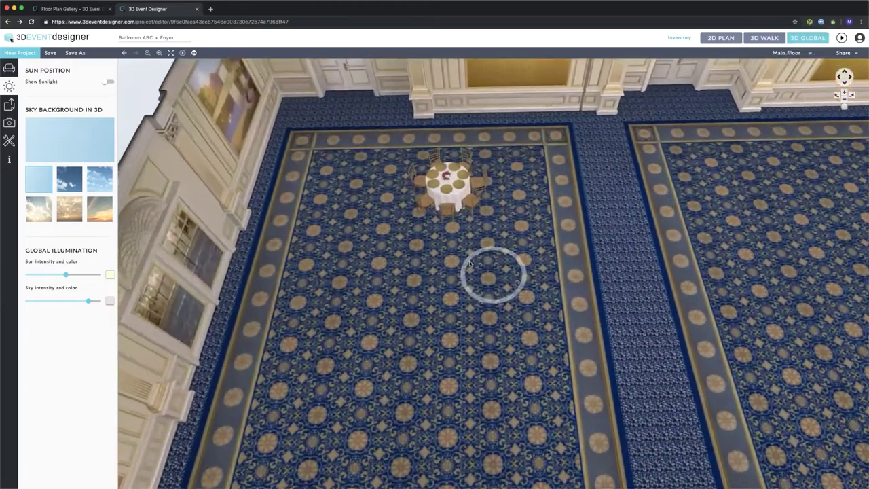
{"action": "left_click_drag", "start_coordinate": [470, 264], "coordinate": [536, 295]}
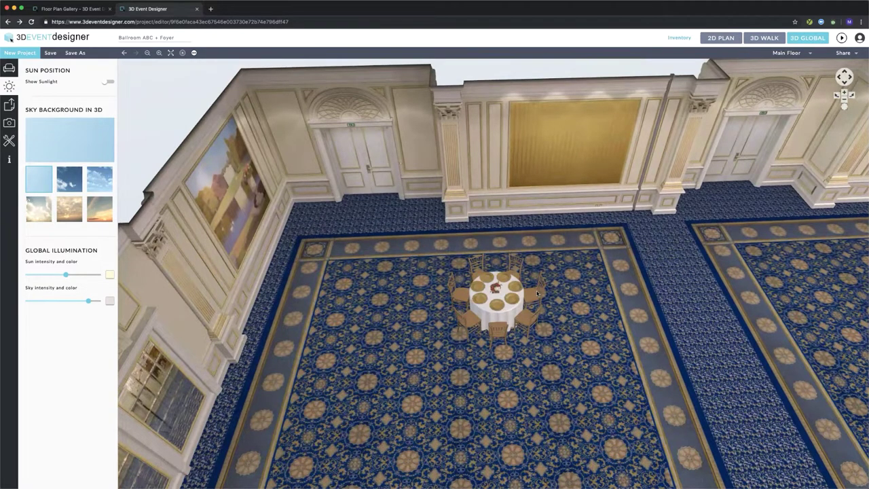
- Swap all the table's Gold Chiavari chairs for Cross Back Chair - White Wash
{"action": "left_click", "coordinate": [535, 299]}
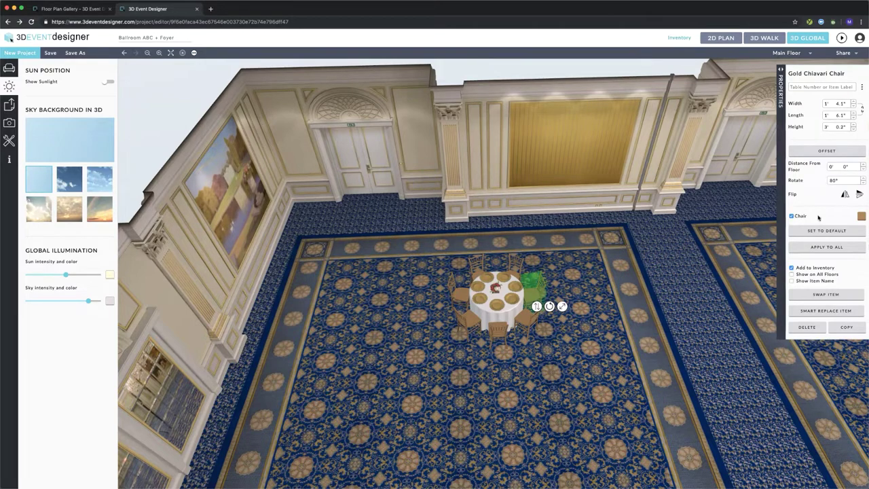
{"action": "left_click", "coordinate": [825, 296]}
{"action": "scroll", "coordinate": [404, 230], "scroll_direction": "down", "scroll_amount": 2}
{"action": "scroll", "coordinate": [404, 231], "scroll_direction": "down", "scroll_amount": 5}
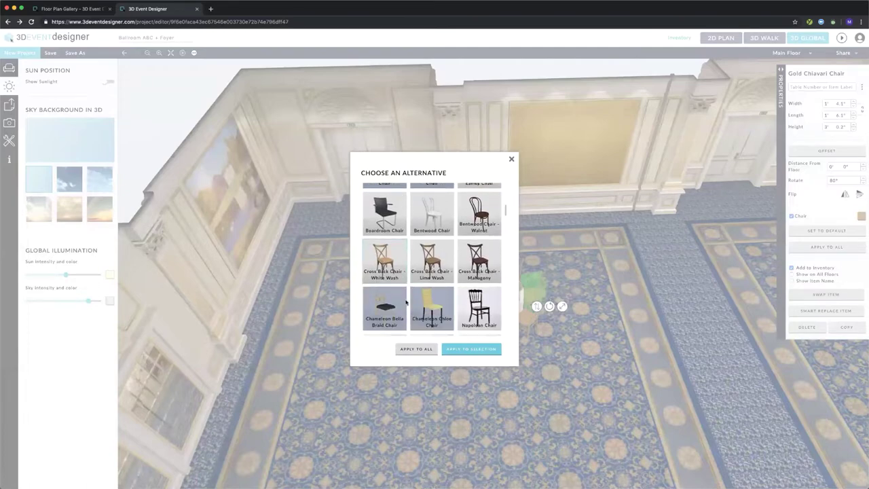
{"action": "left_click", "coordinate": [416, 349]}
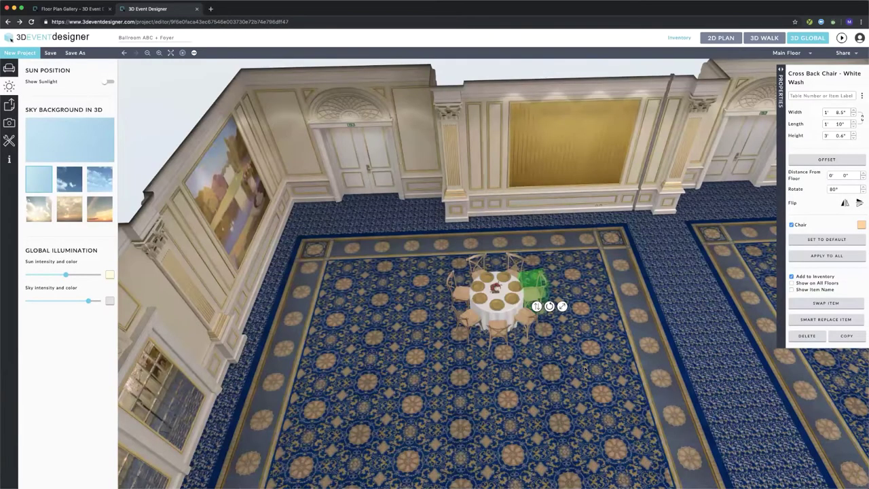
{"action": "scroll", "coordinate": [593, 343], "scroll_direction": "up", "scroll_amount": 3}
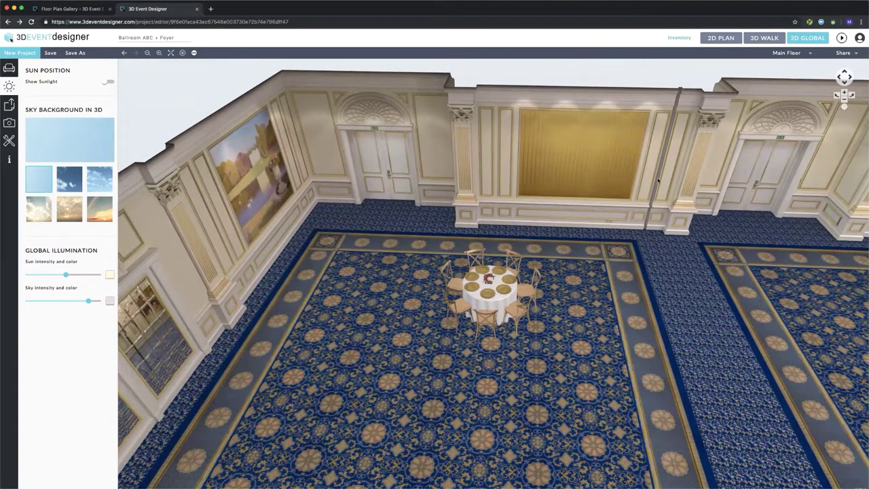
- Select the round table together with its chairs in the 2D plan and delete the group
{"action": "left_click", "coordinate": [716, 45]}
{"action": "left_click", "coordinate": [163, 53]}
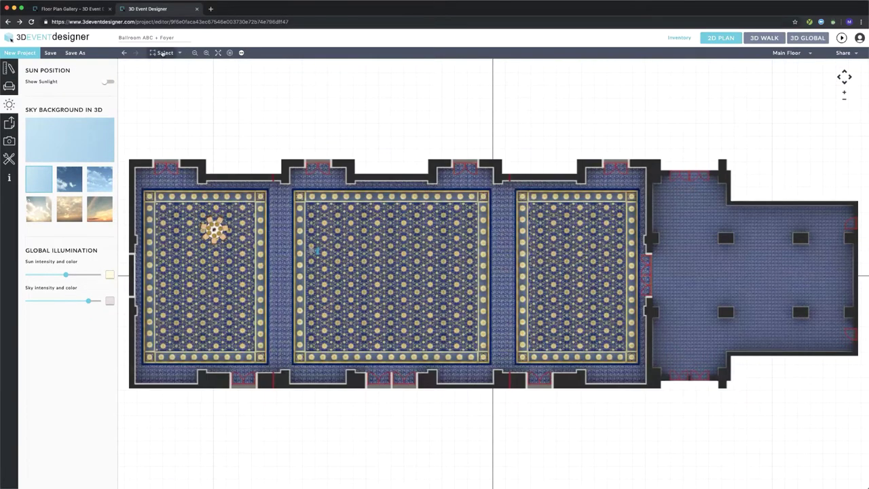
{"action": "left_click_drag", "start_coordinate": [189, 205], "coordinate": [252, 262]}
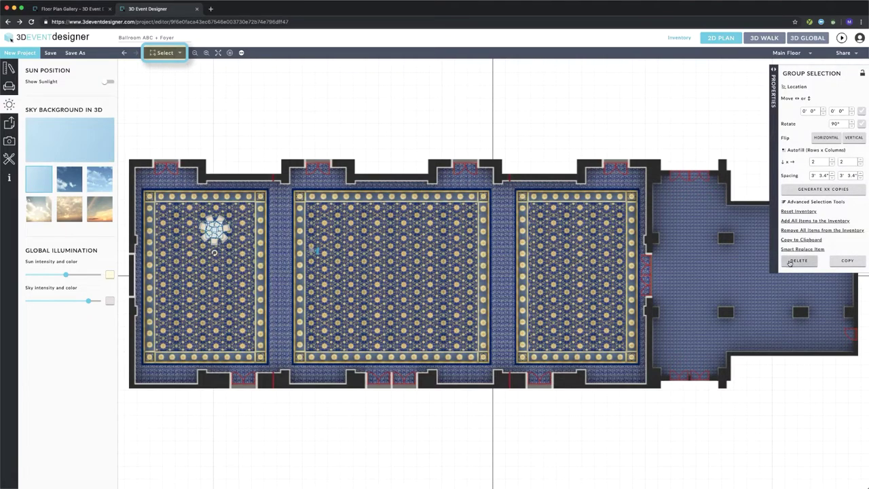
{"action": "left_click", "coordinate": [784, 262]}
- Place a 48" Round (8 Seats) table from the catalog in the upper part of the leftmost ballroom section
{"action": "left_click", "coordinate": [9, 86]}
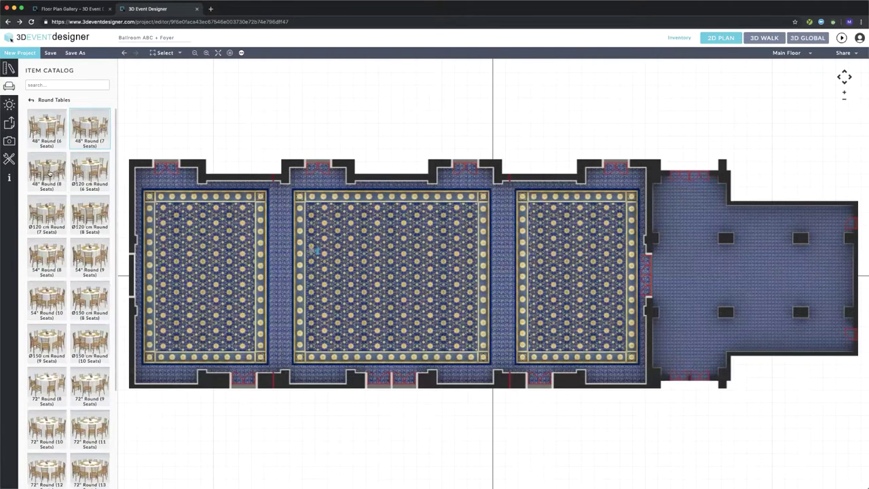
{"action": "left_click_drag", "start_coordinate": [49, 173], "coordinate": [207, 231]}
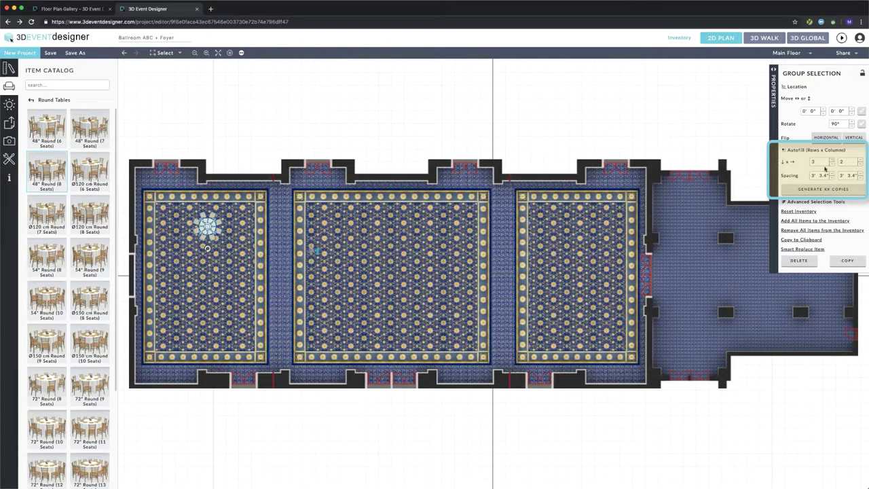
- Autofill copies of the round table group in 3 rows by 6 columns with spacing of 2' 0" and 3' 0"
{"action": "double_click", "coordinate": [813, 176]}
{"action": "type", "text": "2"}
{"action": "key", "text": "Tab"}
{"action": "left_click", "coordinate": [860, 159]}
{"action": "left_click", "coordinate": [860, 159]}
{"action": "double_click", "coordinate": [843, 175]}
{"action": "type", "text": "3"}
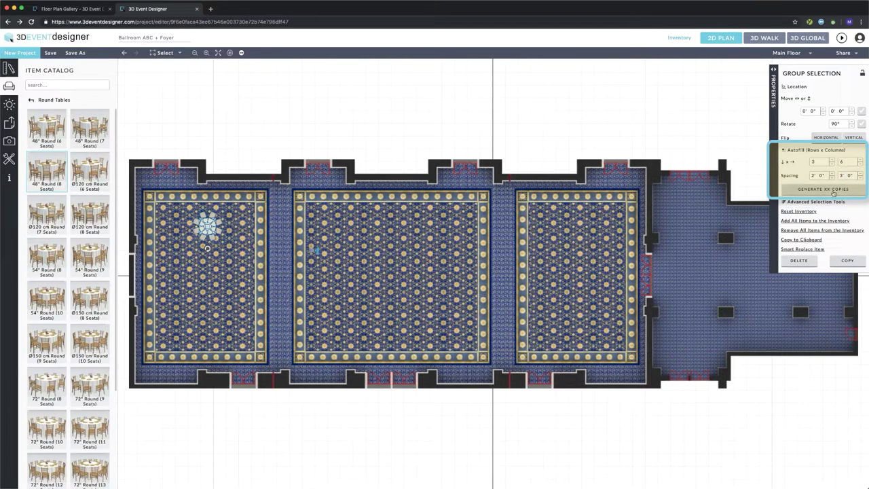
{"action": "left_click", "coordinate": [834, 192]}
- Select the whole grid of round tables in the 2D plan and move it into the middle ballroom section
{"action": "left_click", "coordinate": [764, 37]}
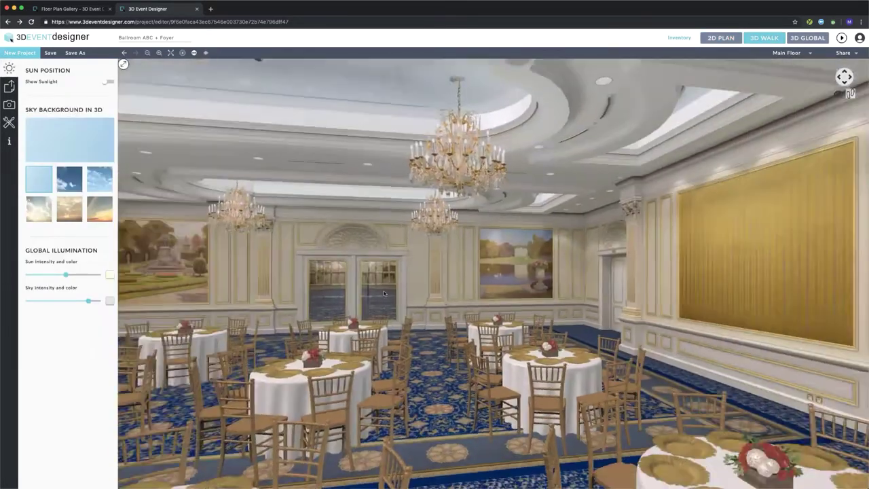
{"action": "left_click_drag", "start_coordinate": [384, 293], "coordinate": [644, 276]}
{"action": "left_click", "coordinate": [721, 38]}
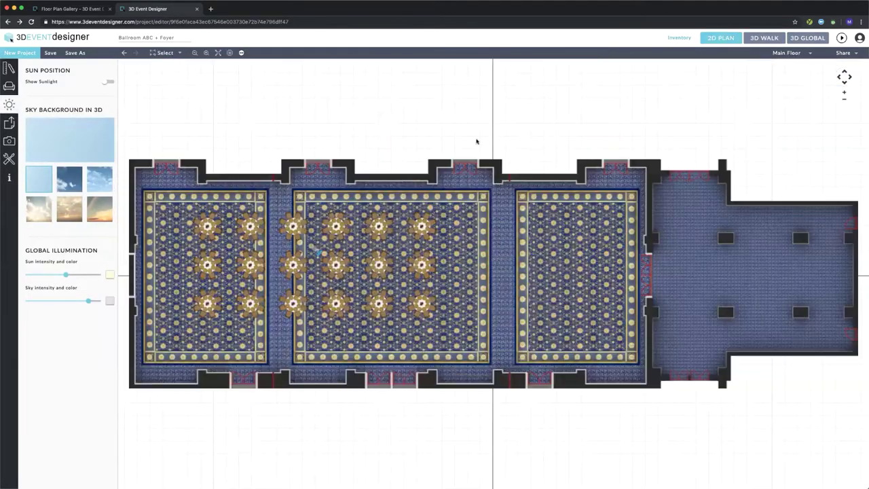
{"action": "left_click", "coordinate": [163, 54]}
{"action": "left_click_drag", "start_coordinate": [182, 190], "coordinate": [449, 333]}
{"action": "left_click_drag", "start_coordinate": [314, 326], "coordinate": [381, 336]}
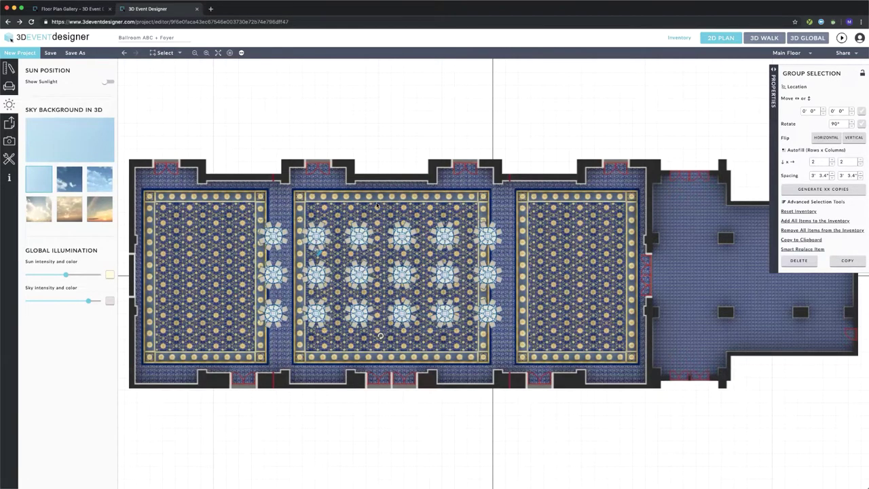
{"action": "left_click", "coordinate": [377, 206]}
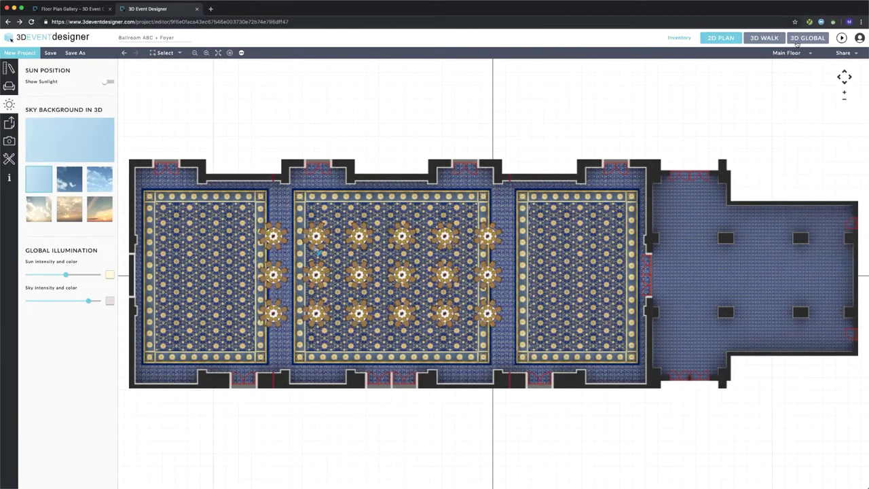
- In the 3D global view, change one round table's tablecloth to salmon pink and apply that color to all tables
{"action": "left_click", "coordinate": [796, 41]}
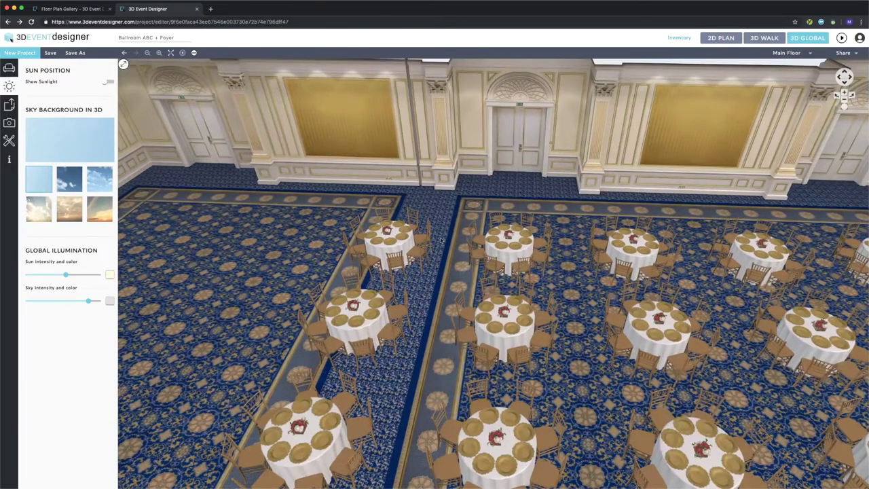
{"action": "left_click", "coordinate": [401, 247]}
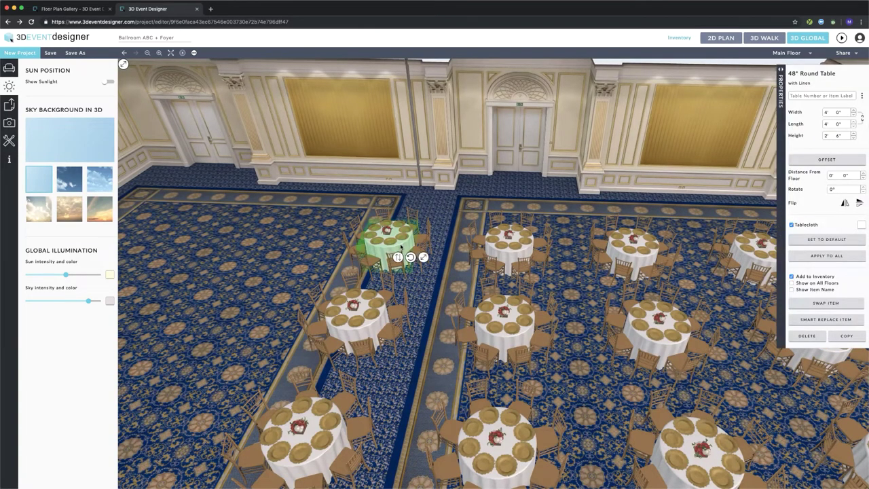
{"action": "left_click", "coordinate": [832, 239]}
{"action": "left_click", "coordinate": [853, 298]}
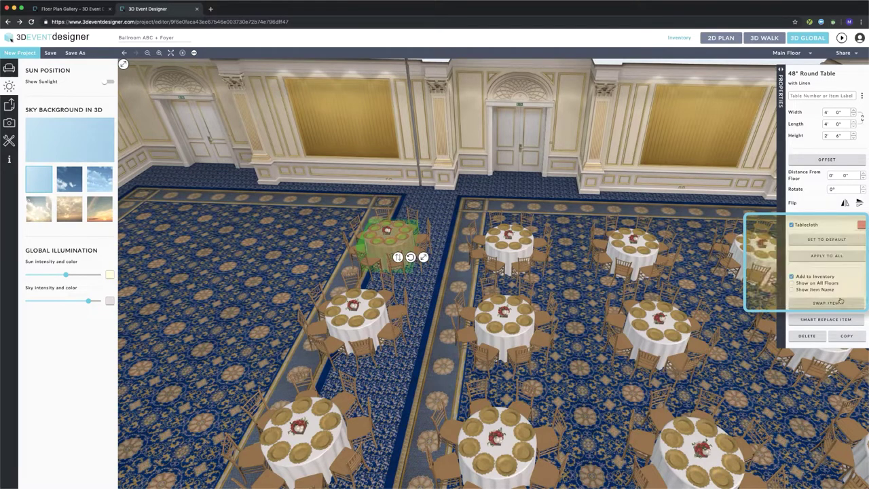
{"action": "left_click", "coordinate": [827, 256]}
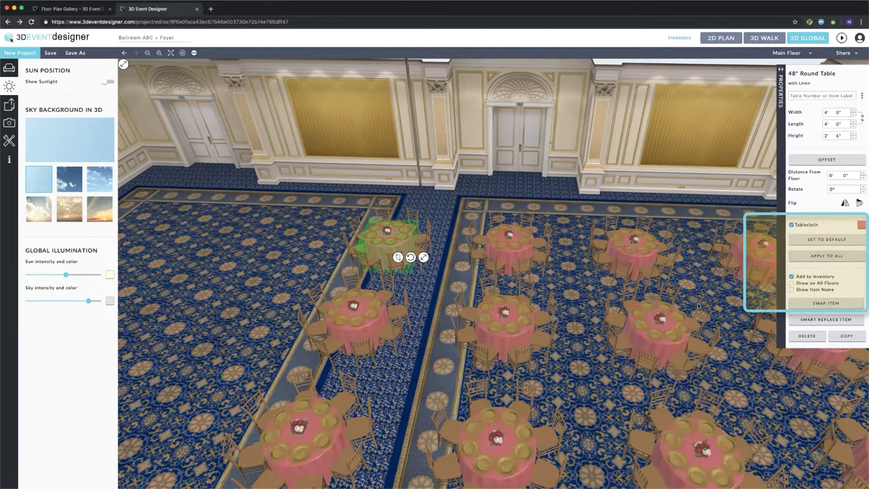
{"action": "left_click", "coordinate": [590, 312]}
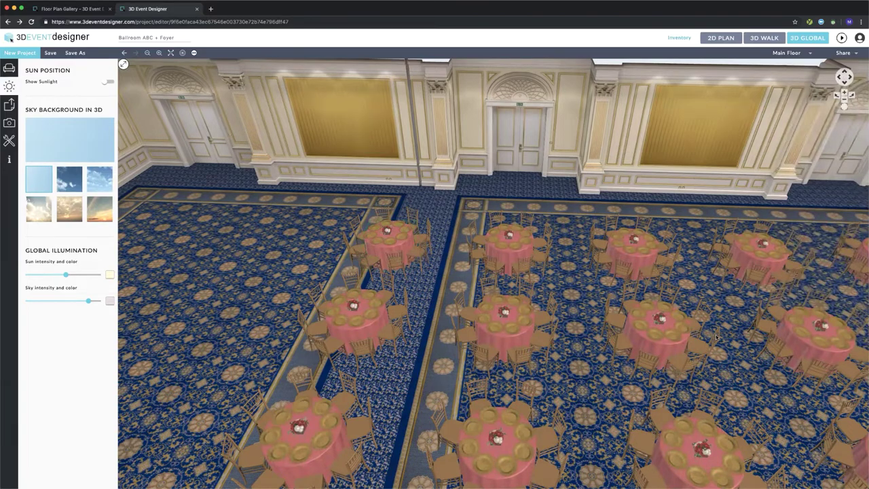
{"action": "key", "text": "Left"}
{"action": "key", "text": "Left"}
{"action": "key", "text": "Left"}
{"action": "key", "text": "Left"}
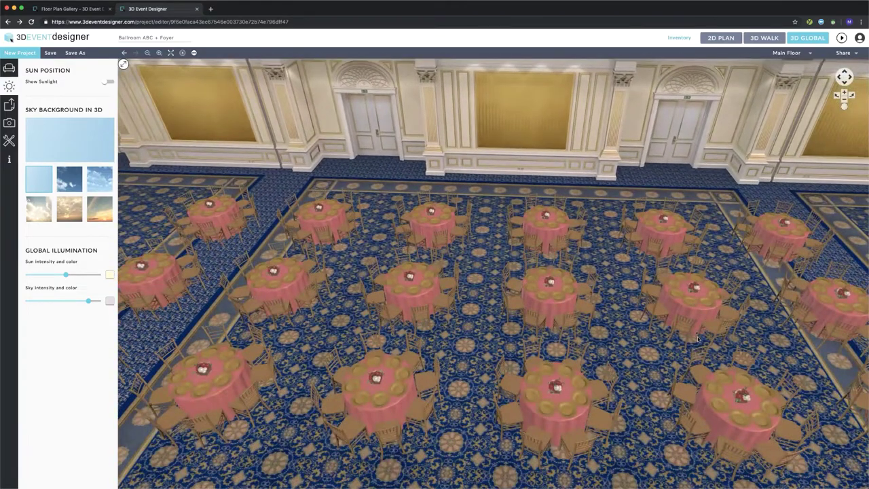
- Place a BAR BES white counter from the furniture catalog, rotated 140°, in the lower-right corner of the rightmost ballroom section
{"action": "left_click", "coordinate": [721, 38]}
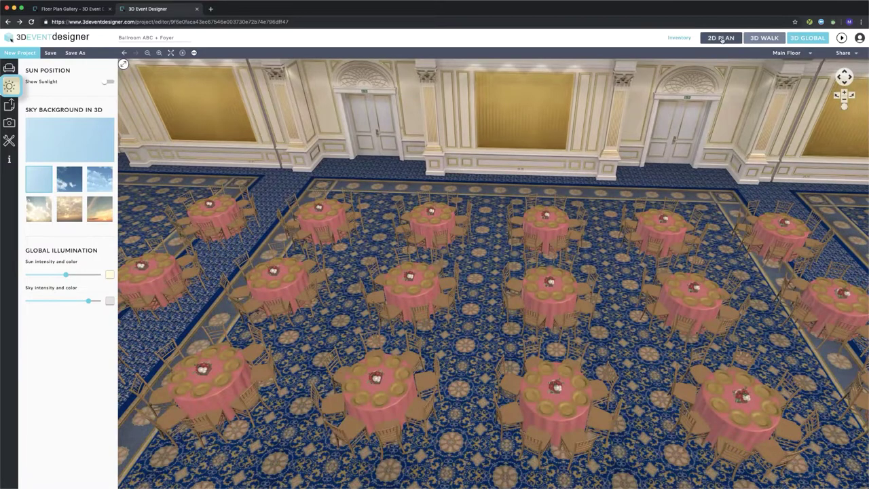
{"action": "left_click", "coordinate": [9, 85]}
{"action": "left_click", "coordinate": [32, 103]}
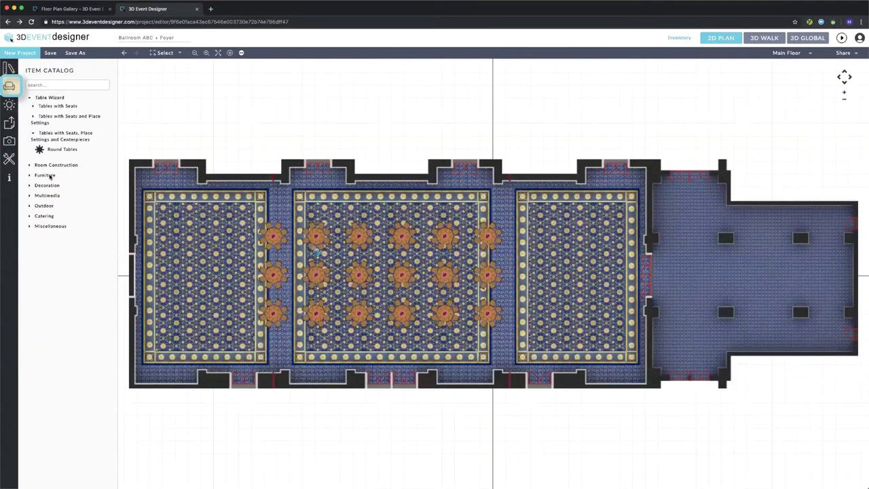
{"action": "left_click", "coordinate": [50, 176]}
{"action": "left_click", "coordinate": [55, 184]}
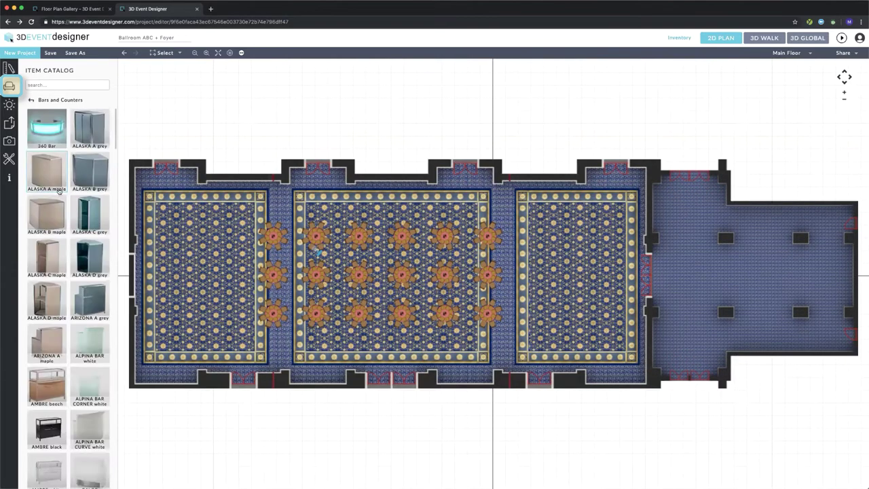
{"action": "scroll", "coordinate": [59, 192], "scroll_direction": "down", "scroll_amount": 10}
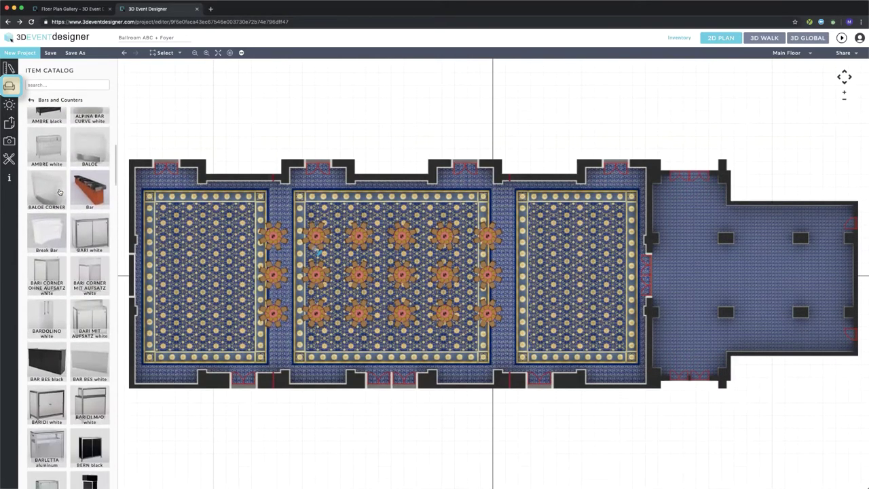
{"action": "scroll", "coordinate": [59, 192], "scroll_direction": "down", "scroll_amount": 3}
{"action": "left_click_drag", "start_coordinate": [89, 183], "coordinate": [615, 354]}
{"action": "scroll", "coordinate": [627, 364], "scroll_direction": "up", "scroll_amount": 5}
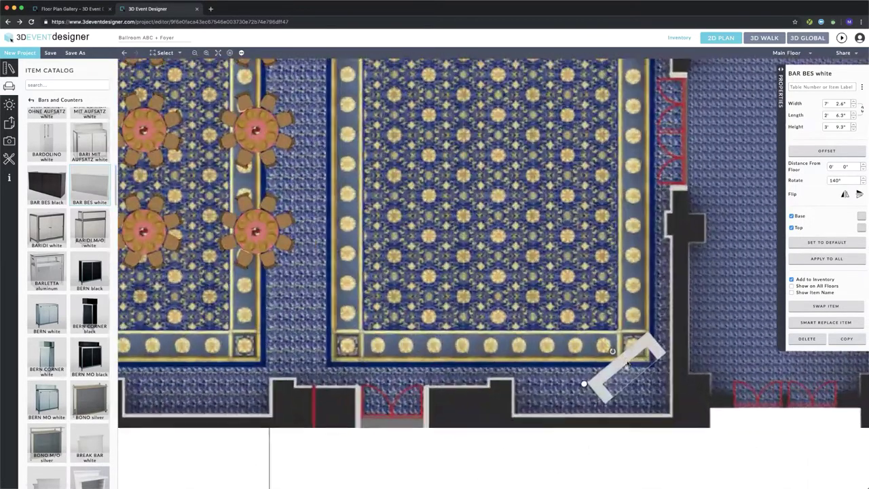
{"action": "scroll", "coordinate": [626, 365], "scroll_direction": "up", "scroll_amount": 2}
{"action": "left_click", "coordinate": [417, 254]}
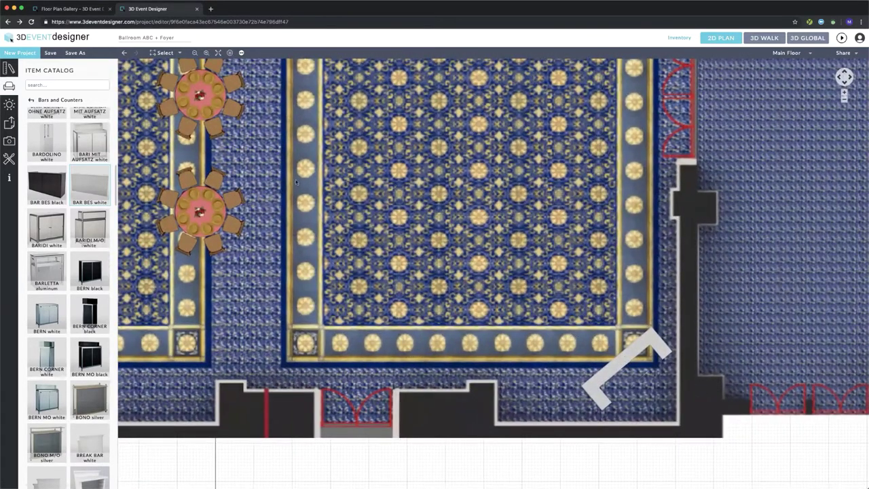
- Place a green Wine Bottle from the catering beverages on the plan beside the white bar
{"action": "left_click", "coordinate": [31, 99]}
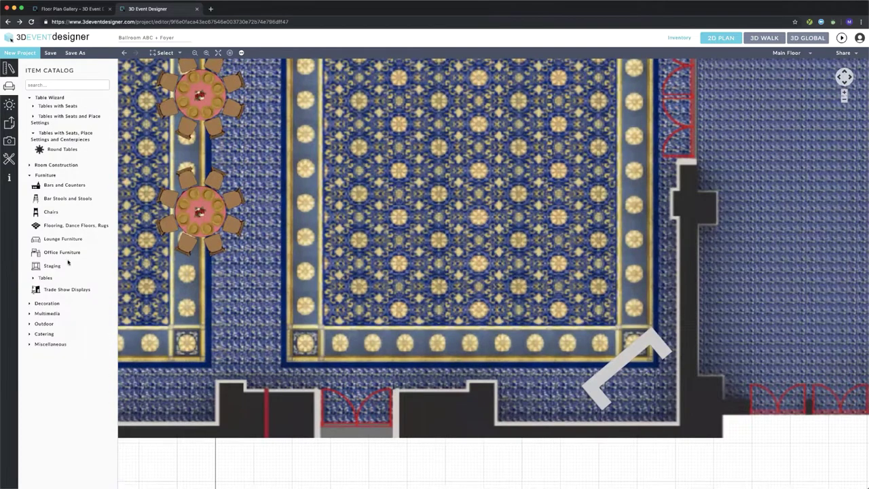
{"action": "left_click", "coordinate": [46, 335]}
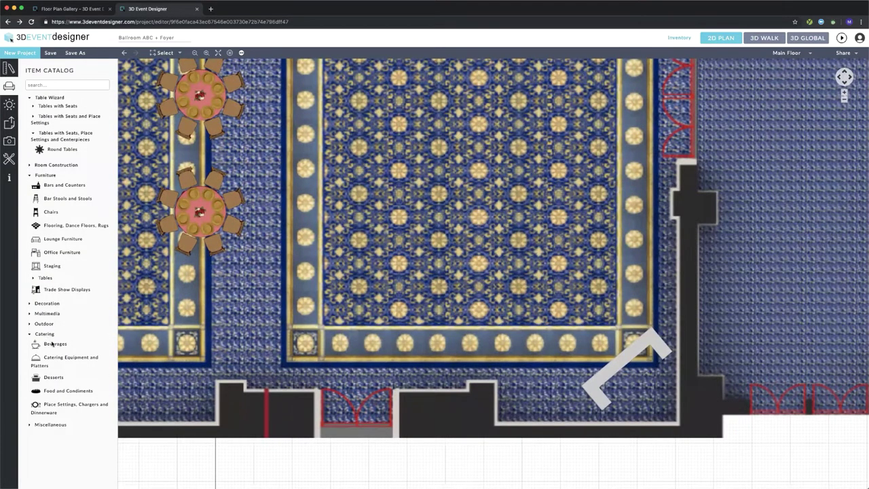
{"action": "left_click", "coordinate": [54, 344]}
{"action": "scroll", "coordinate": [58, 339], "scroll_direction": "down", "scroll_amount": 3}
{"action": "left_click_drag", "start_coordinate": [89, 314], "coordinate": [602, 354]}
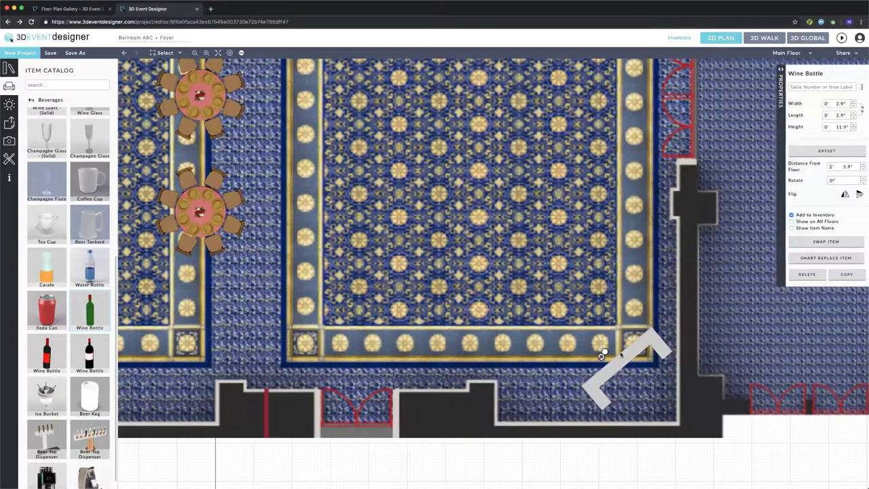
- Set the wine bottle's distance from floor to 3' 9", position it on the bar, and check it in the 3D walk view
{"action": "left_click", "coordinate": [626, 356]}
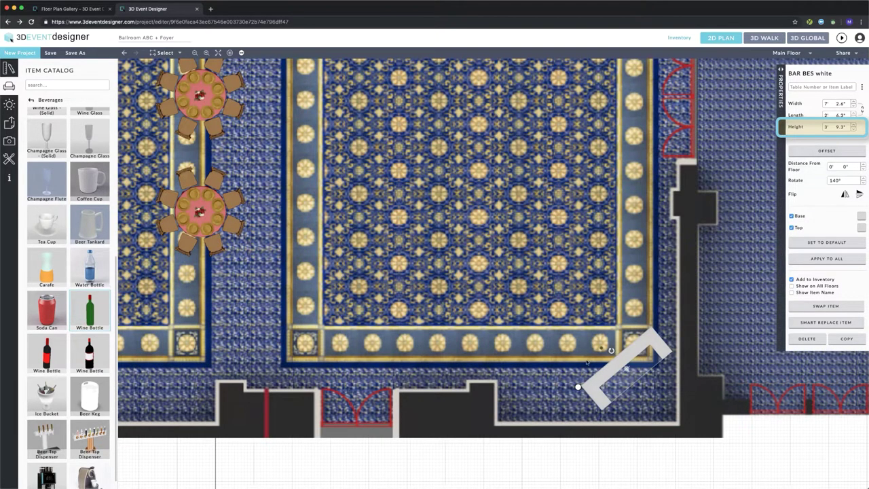
{"action": "left_click", "coordinate": [601, 352]}
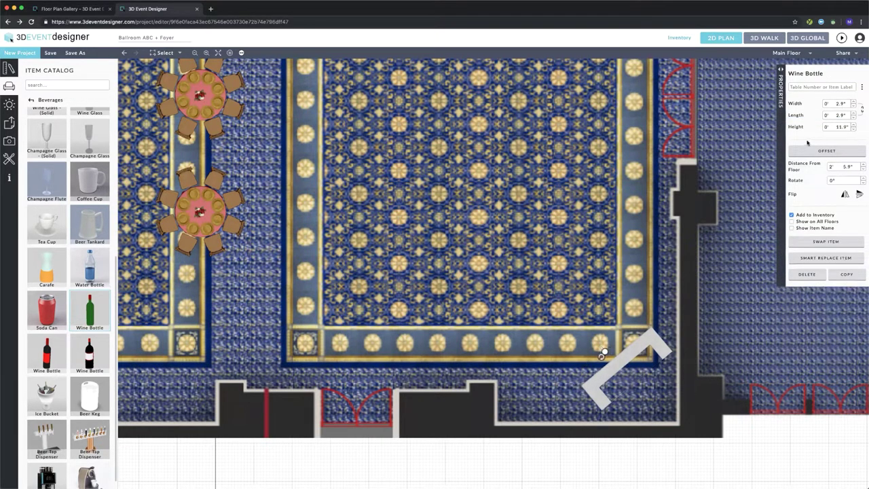
{"action": "left_click", "coordinate": [834, 166]}
{"action": "type", "text": "3"}
{"action": "key", "text": "Tab"}
{"action": "type", "text": "9"}
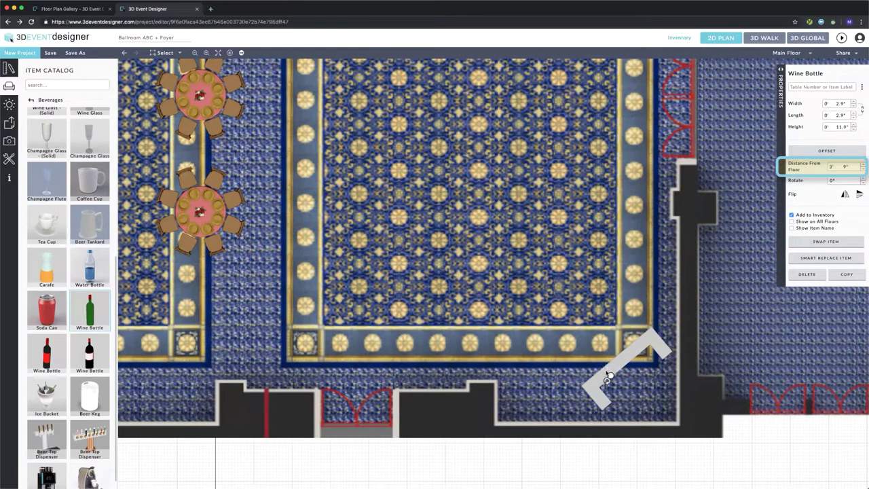
{"action": "key", "text": "Return"}
{"action": "left_click", "coordinate": [771, 39]}
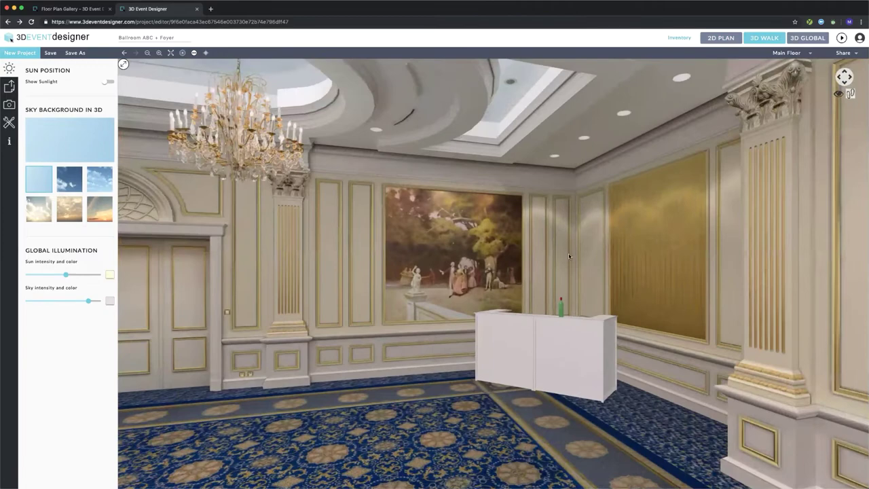
{"action": "left_click", "coordinate": [736, 35]}
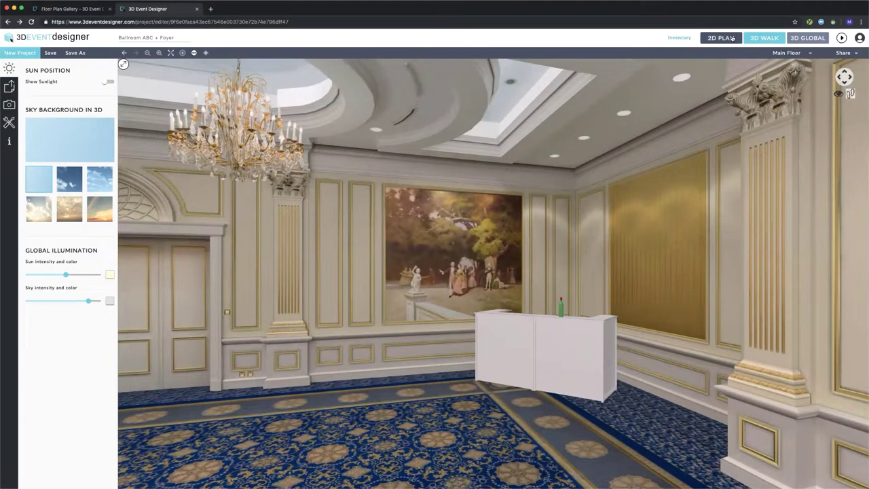
- Add a note over the white bar in the 2D plan with the text "Bar"
{"action": "left_click_drag", "start_coordinate": [627, 331], "coordinate": [557, 275]}
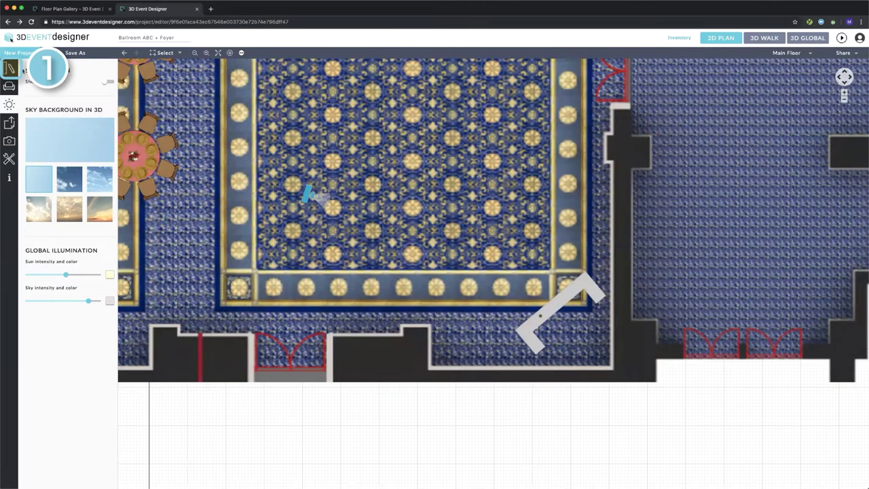
{"action": "left_click", "coordinate": [9, 68]}
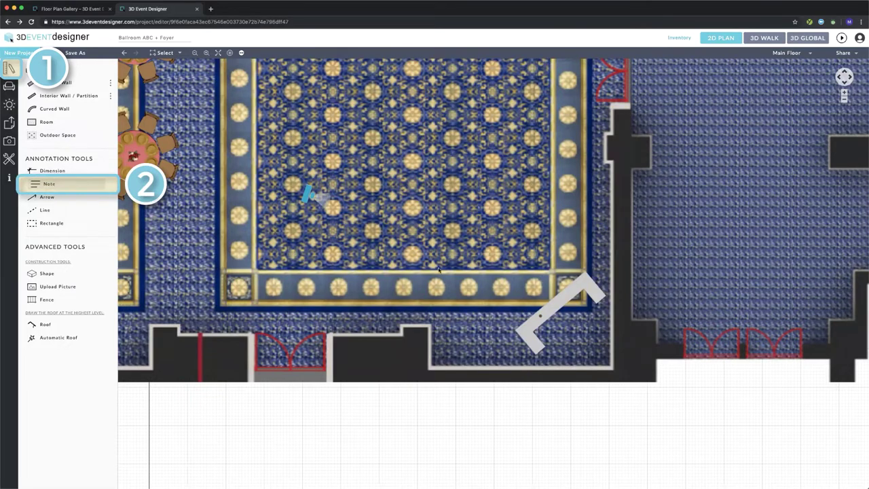
{"action": "left_click", "coordinate": [533, 299]}
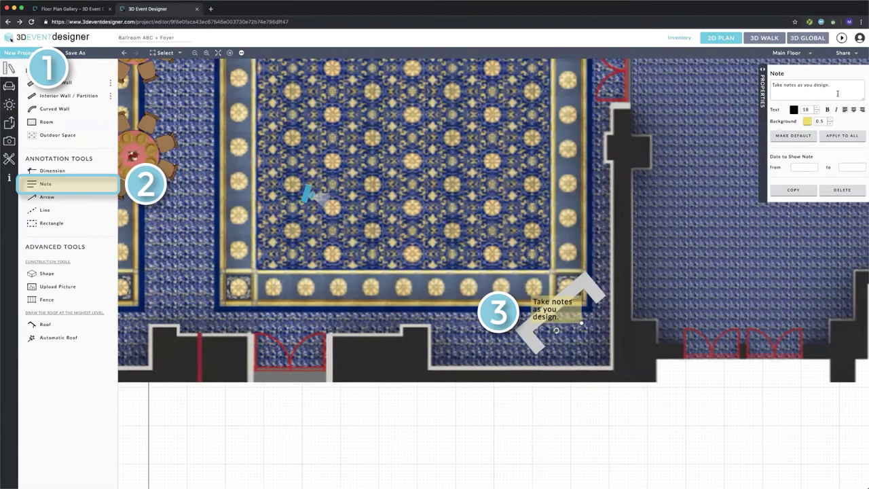
{"action": "left_click_drag", "start_coordinate": [853, 85], "coordinate": [770, 86]}
{"action": "type", "text": "Bar"}
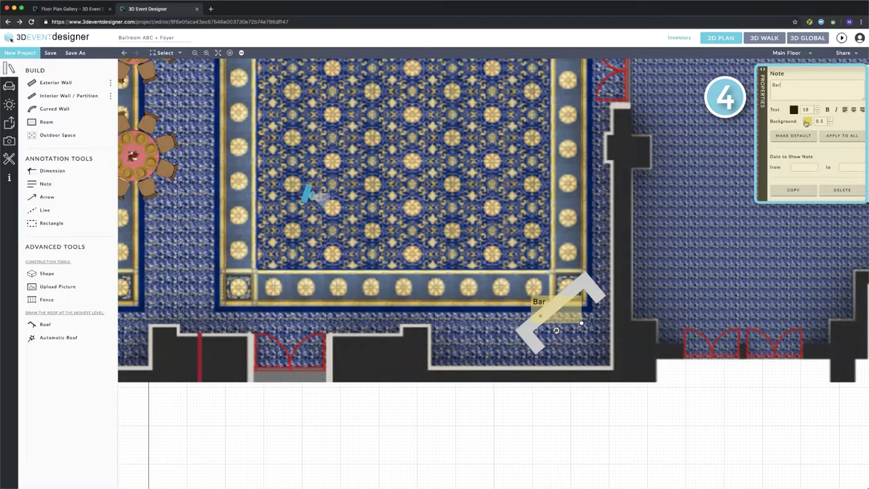
- Set the Bar note's background opacity to 0.8, shrink its box, and check it in the 3D walk view
{"action": "left_click", "coordinate": [830, 118]}
{"action": "left_click", "coordinate": [830, 119]}
{"action": "left_click", "coordinate": [830, 119]}
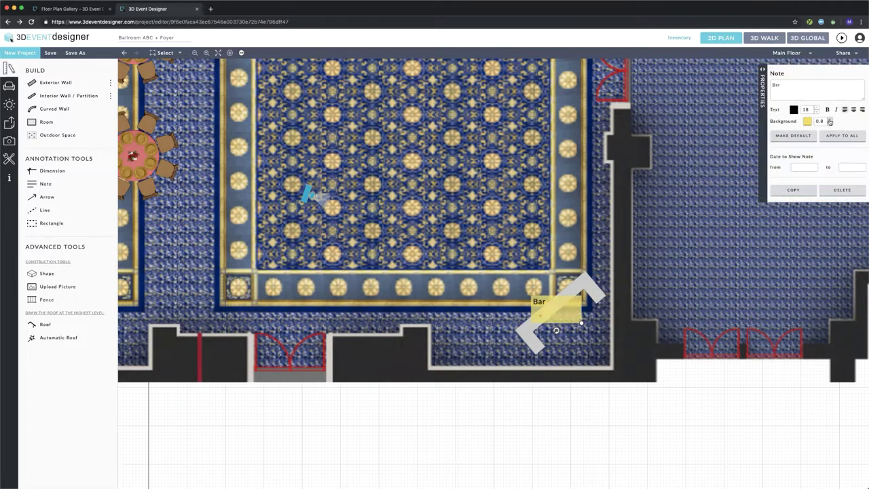
{"action": "left_click_drag", "start_coordinate": [581, 324], "coordinate": [571, 310]}
{"action": "left_click", "coordinate": [764, 37]}
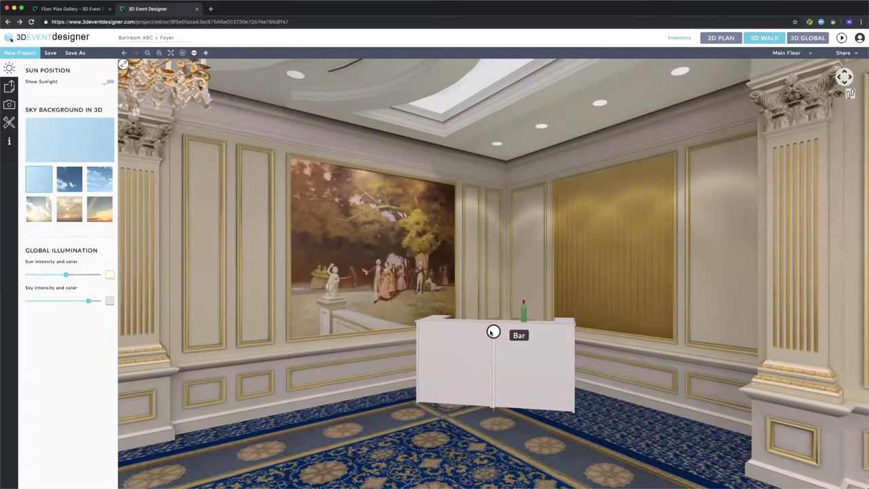
- Search the catalog for "project" and place the 105" Projector Screen - Motorized along the upper wall of the rightmost ballroom section
{"action": "left_click_drag", "start_coordinate": [493, 332], "coordinate": [476, 277]}
{"action": "key", "text": "Up"}
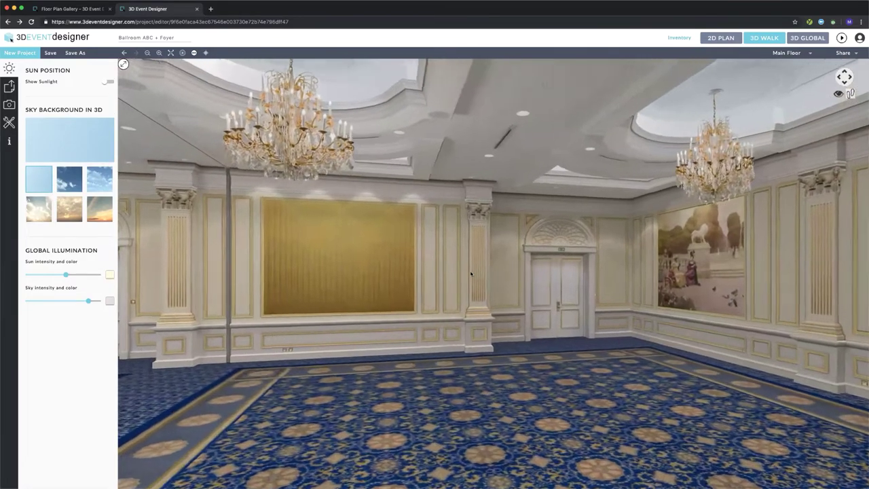
{"action": "key", "text": "Left"}
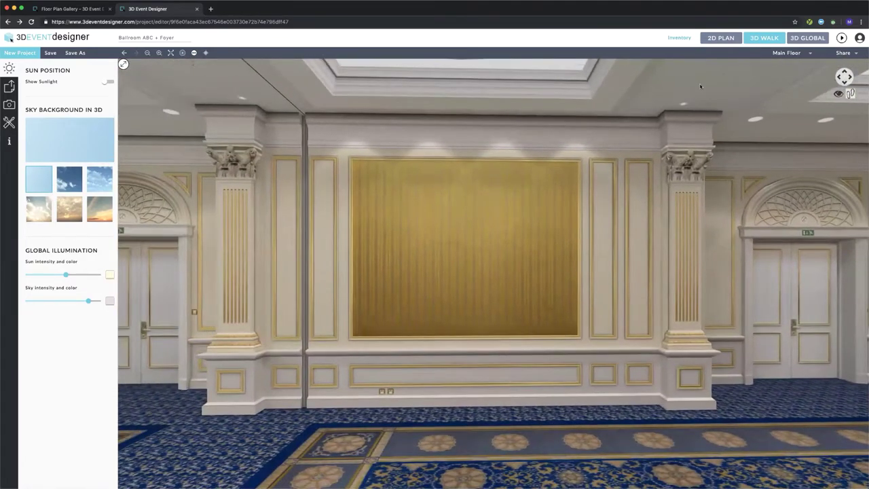
{"action": "left_click", "coordinate": [721, 38]}
{"action": "left_click", "coordinate": [10, 85]}
{"action": "left_click", "coordinate": [49, 86]}
{"action": "type", "text": "project"}
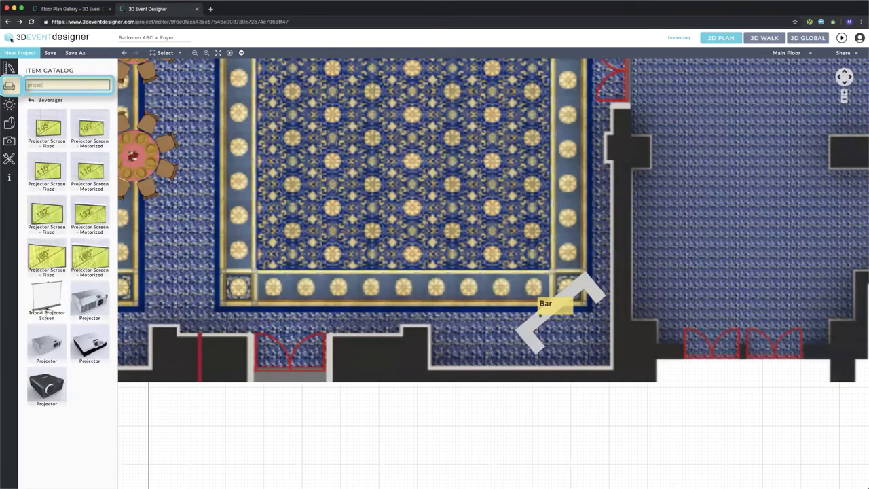
{"action": "left_click_drag", "start_coordinate": [91, 131], "coordinate": [271, 189]}
{"action": "scroll", "coordinate": [427, 102], "scroll_direction": "down", "scroll_amount": 3}
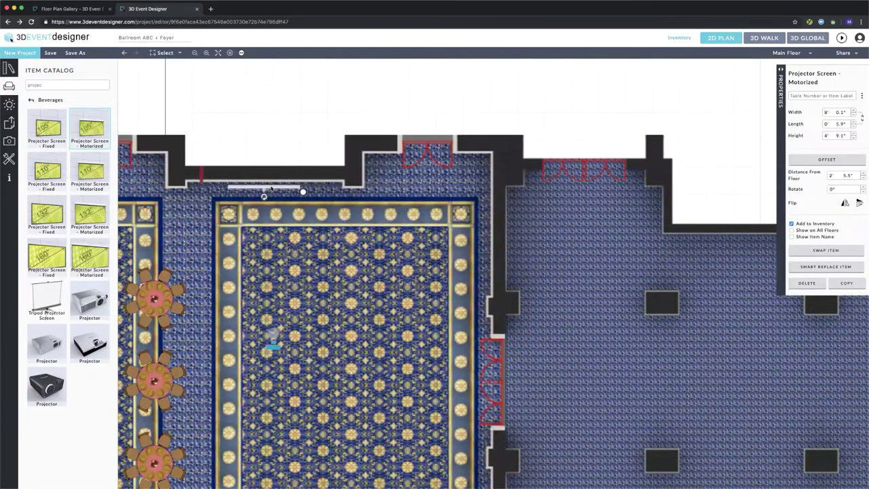
- Check the projector screen in 3D walk view and raise it to about 6' 12" from the floor in 3D global view
{"action": "left_click", "coordinate": [764, 38]}
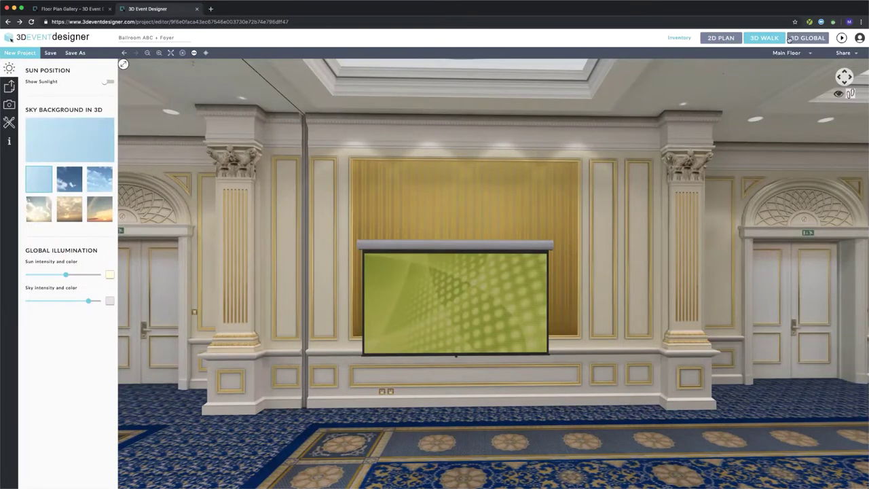
{"action": "left_click", "coordinate": [810, 40]}
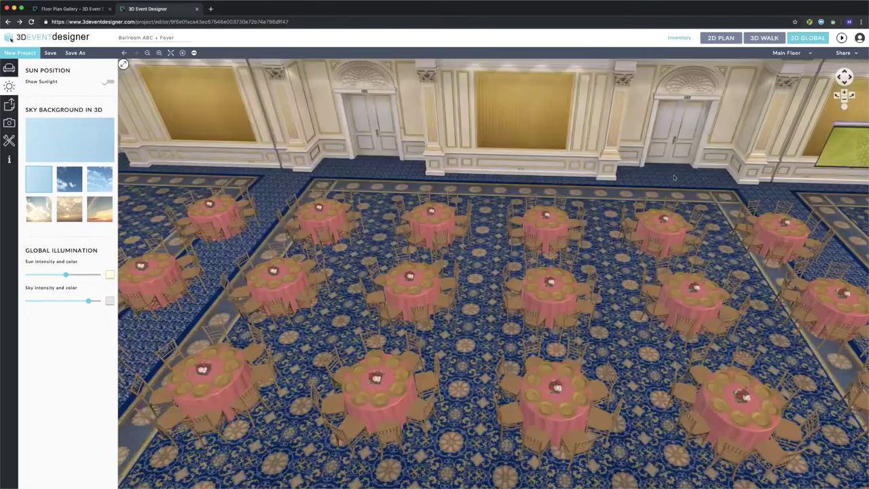
{"action": "scroll", "coordinate": [739, 160], "scroll_direction": "up", "scroll_amount": 10}
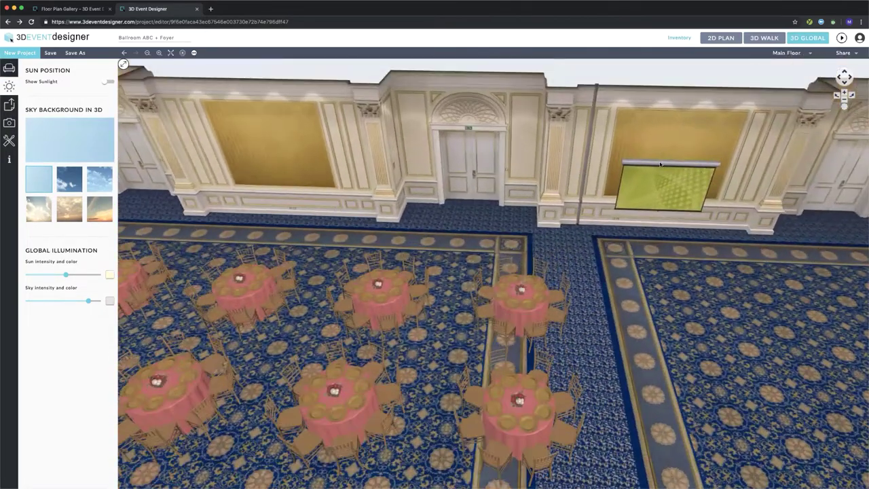
{"action": "left_click", "coordinate": [663, 203]}
{"action": "left_click_drag", "start_coordinate": [661, 202], "coordinate": [675, 172]}
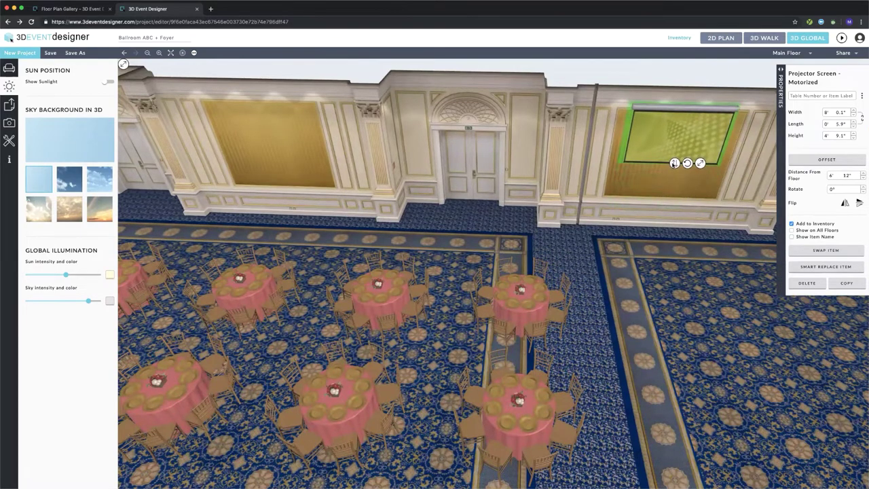
- Set the projector screen's distance from floor to 7' 10" in the 2D plan and check it in the 3D walk view
{"action": "left_click", "coordinate": [721, 38]}
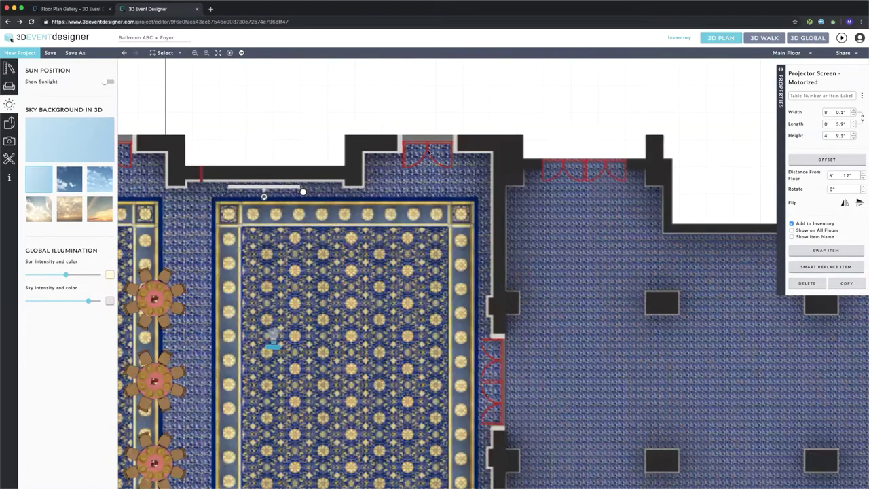
{"action": "scroll", "coordinate": [335, 183], "scroll_direction": "up", "scroll_amount": 3}
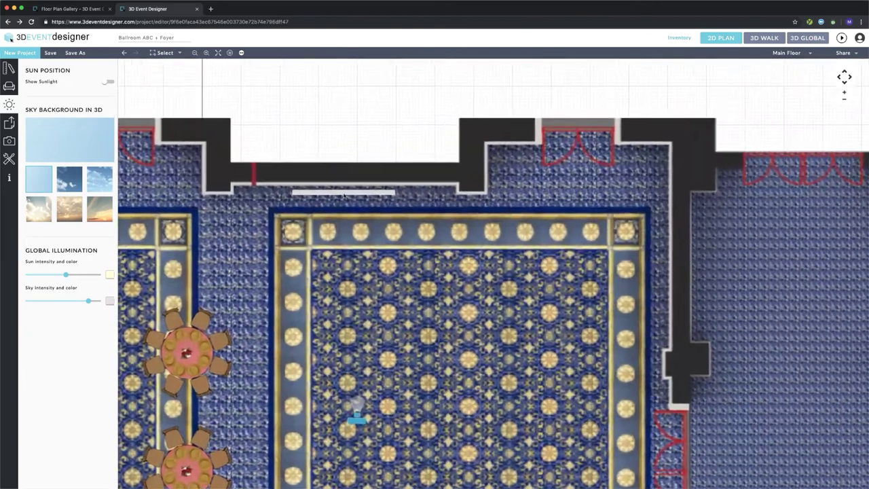
{"action": "left_click", "coordinate": [343, 194]}
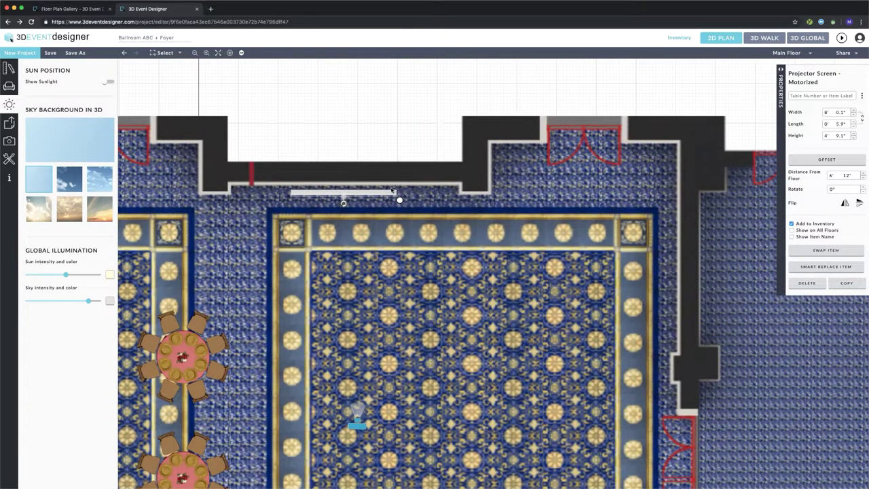
{"action": "left_click", "coordinate": [838, 176]}
{"action": "key", "text": "Tab"}
{"action": "type", "text": "10"}
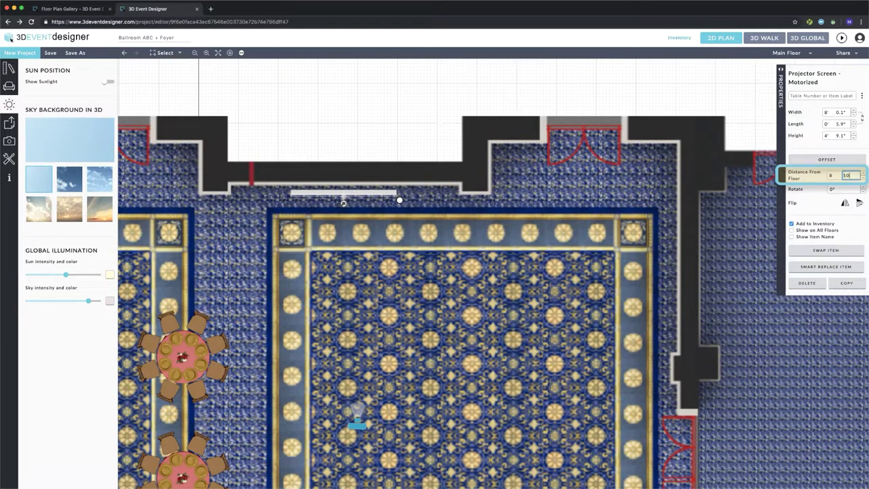
{"action": "key", "text": "shift+Tab"}
{"action": "key", "text": "Tab"}
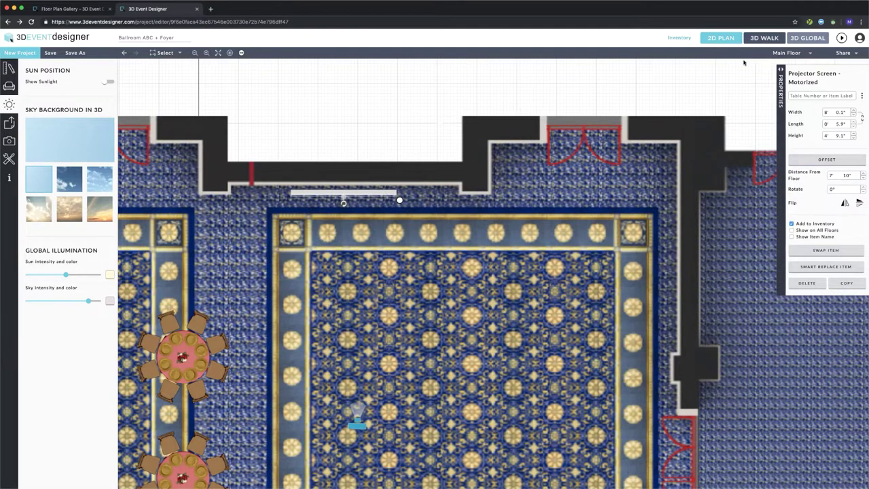
{"action": "left_click", "coordinate": [764, 38]}
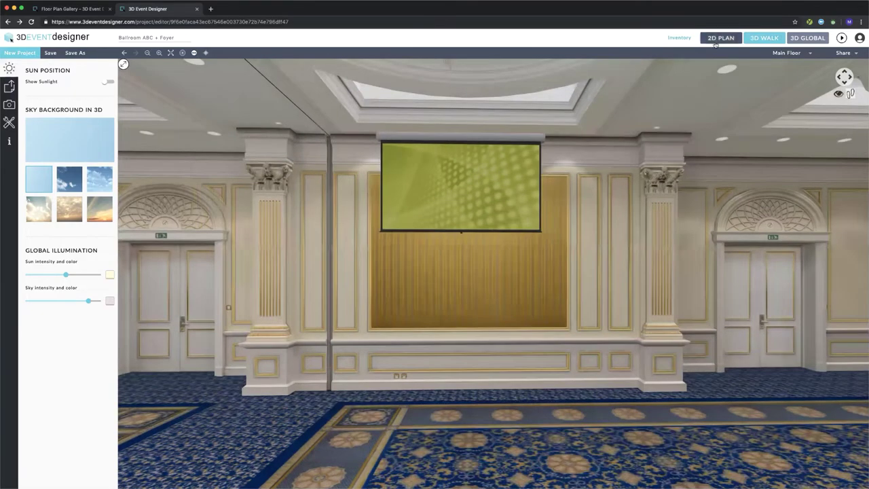
- Place an Upload Picture element just in front of the projector screen in the 2D plan and load the Steigenberger Hotel München logo PNG
{"action": "left_click", "coordinate": [721, 38]}
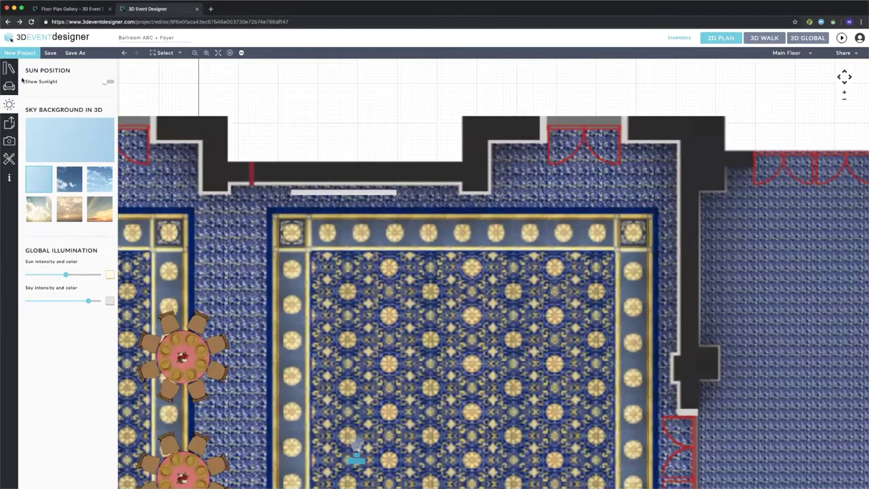
{"action": "left_click", "coordinate": [10, 69]}
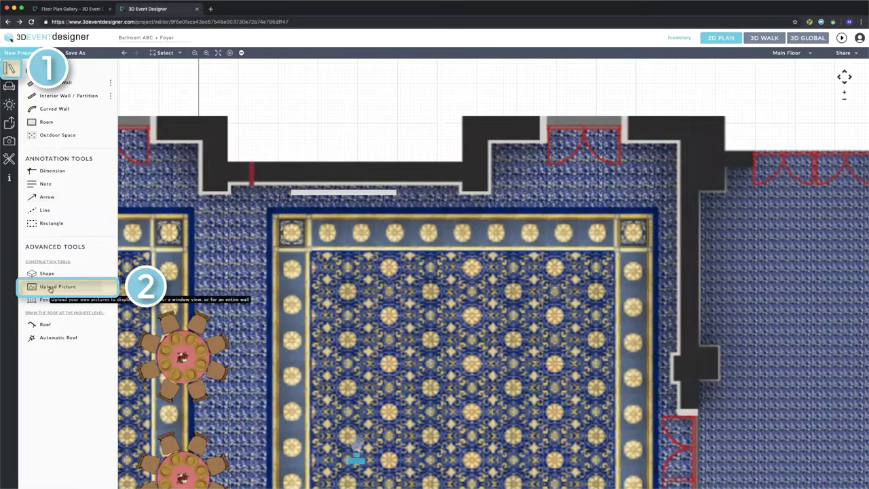
{"action": "left_click", "coordinate": [342, 215]}
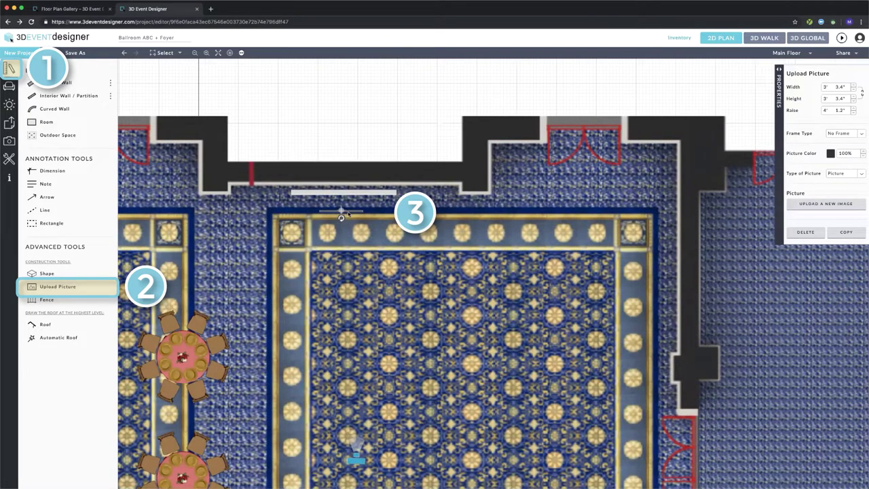
{"action": "left_click", "coordinate": [828, 207]}
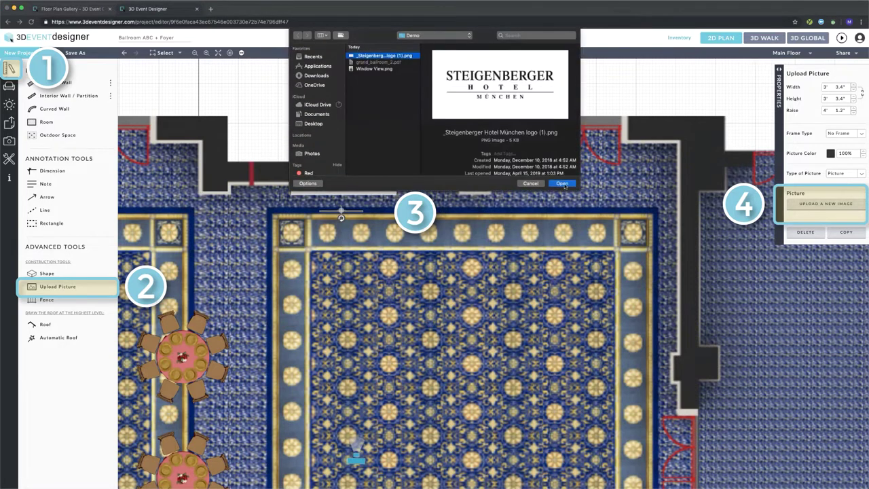
{"action": "left_click", "coordinate": [562, 183]}
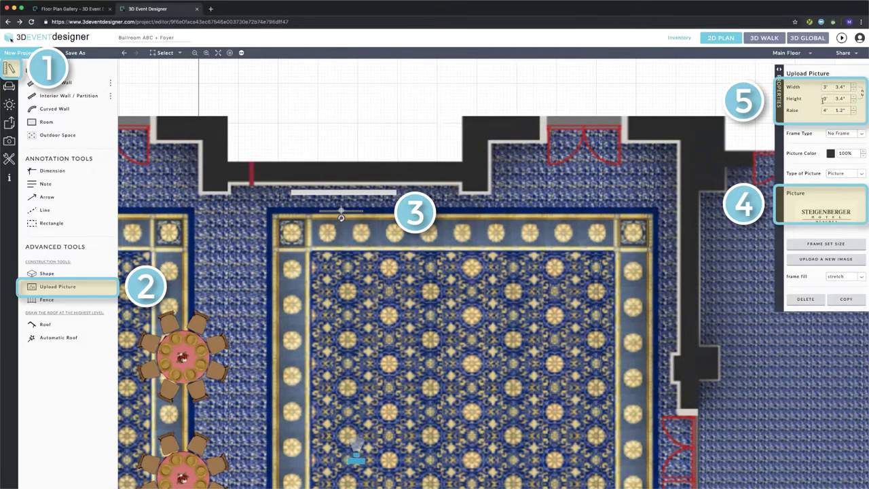
- Set the logo picture's width to 7' 6", height to 4' 1" and raise to 8' 0", and check it in the 3D walk view
{"action": "left_click", "coordinate": [827, 87]}
{"action": "type", "text": "7"}
{"action": "key", "text": "Tab"}
{"action": "type", "text": "6"}
{"action": "key", "text": "Tab"}
{"action": "type", "text": "4"}
{"action": "key", "text": "Tab"}
{"action": "type", "text": "1"}
{"action": "key", "text": "Tab"}
{"action": "type", "text": "8"}
{"action": "key", "text": "Tab"}
{"action": "type", "text": "0"}
{"action": "key", "text": "Return"}
{"action": "left_click", "coordinate": [764, 37]}
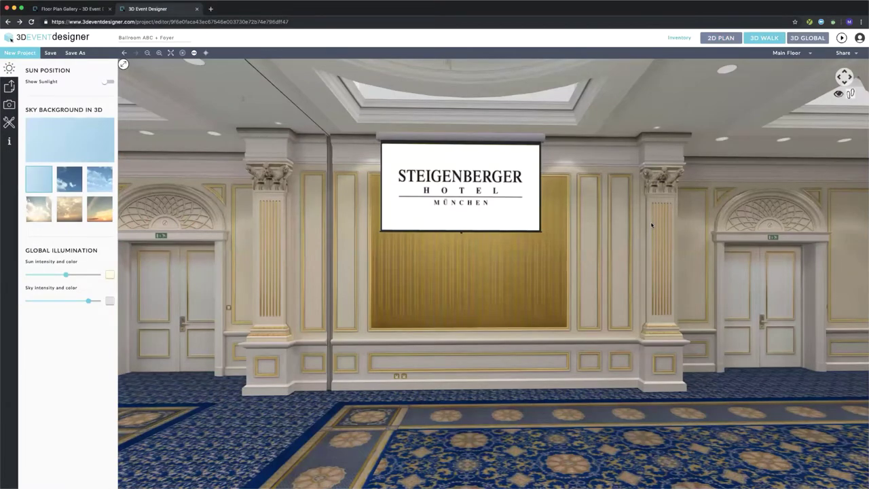
- Label the upper-left 48" round table "Table 1" in the 2D plan
{"action": "left_click", "coordinate": [721, 38]}
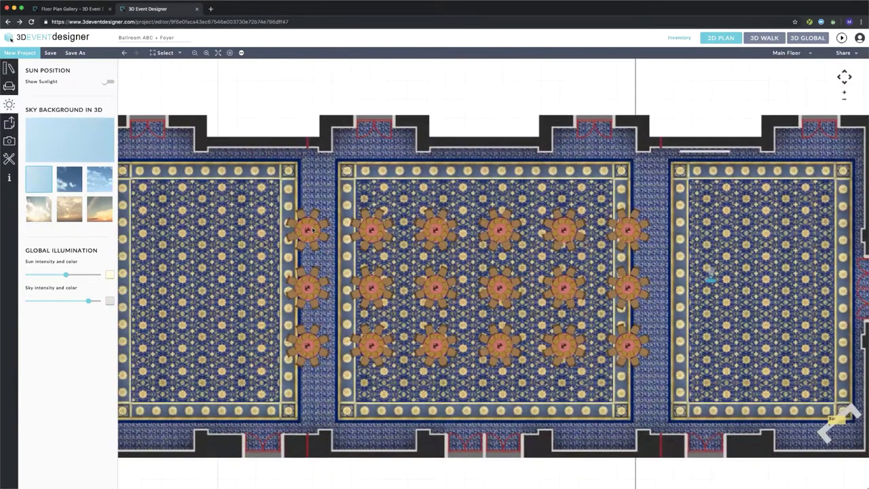
{"action": "left_click", "coordinate": [313, 230]}
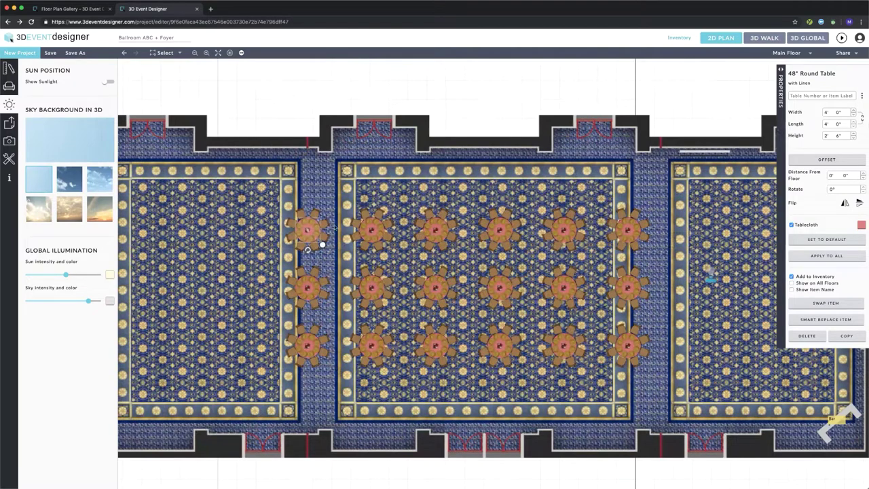
{"action": "left_click", "coordinate": [810, 96]}
{"action": "type", "text": "Table 1"}
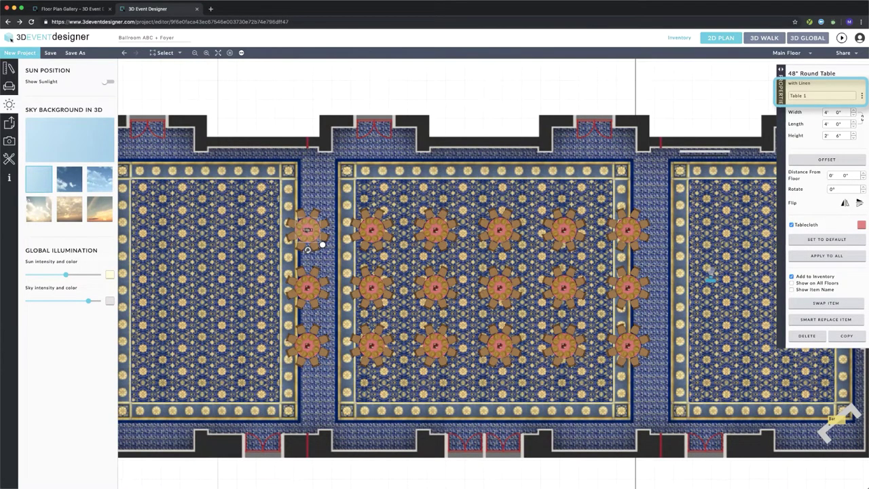
- Fill in Table 1's guest names and entrée selections with the pasted guest list and apply it
{"action": "left_click", "coordinate": [862, 96]}
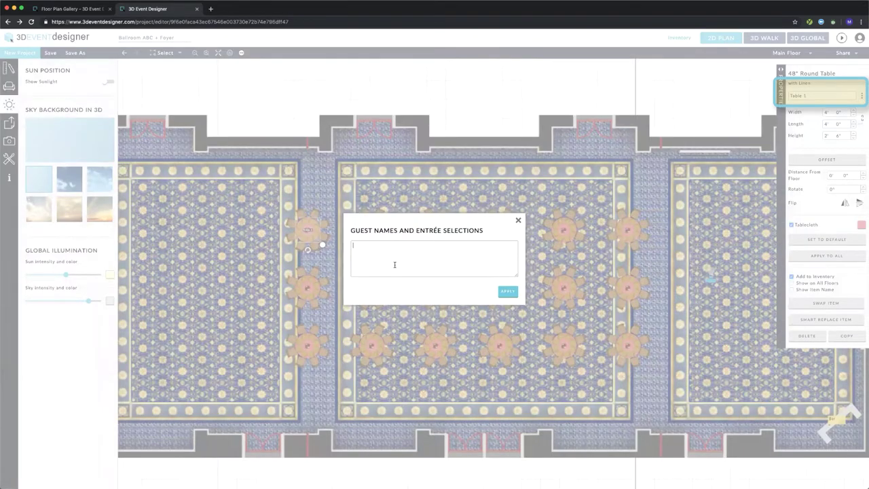
{"action": "type", "text": "Jennifer"}
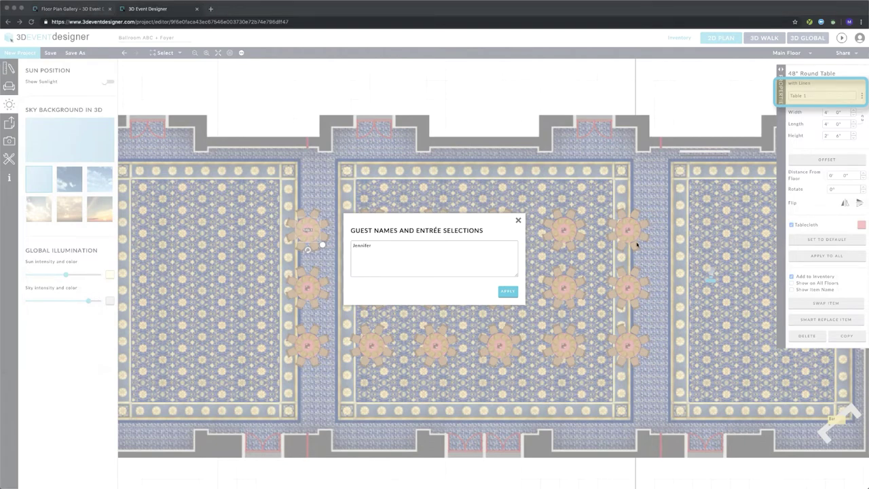
{"action": "left_click", "coordinate": [380, 254]}
{"action": "key", "text": "ctrl+a"}
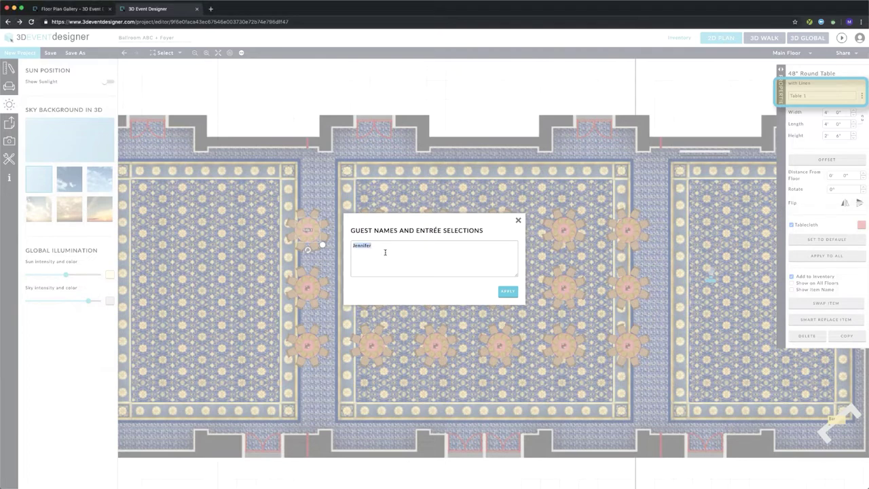
{"action": "key", "text": "ctrl+v"}
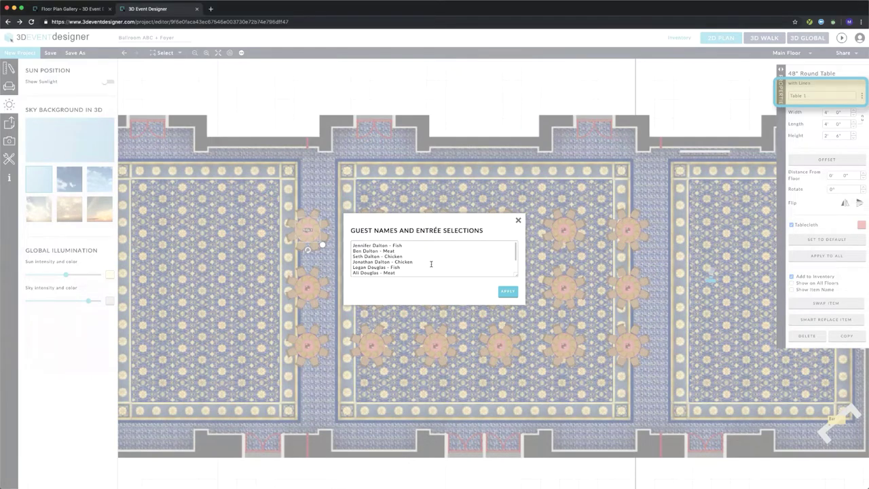
{"action": "left_click", "coordinate": [507, 290]}
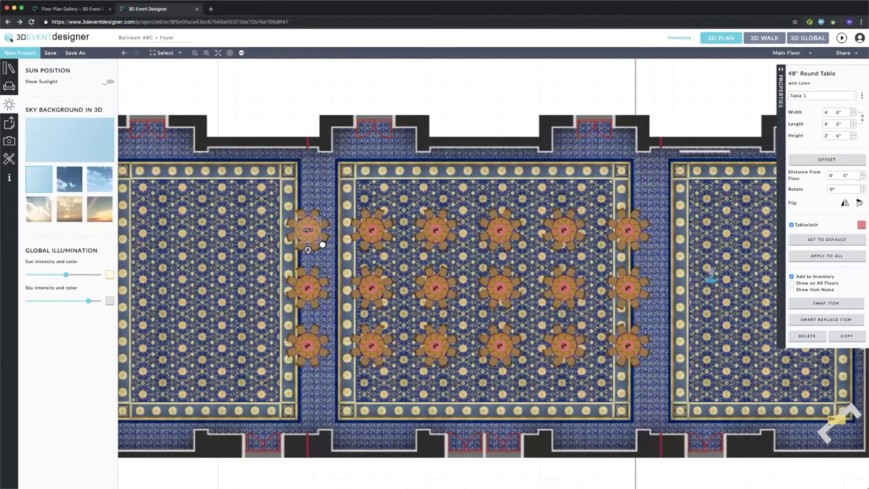
{"action": "left_click", "coordinate": [268, 235]}
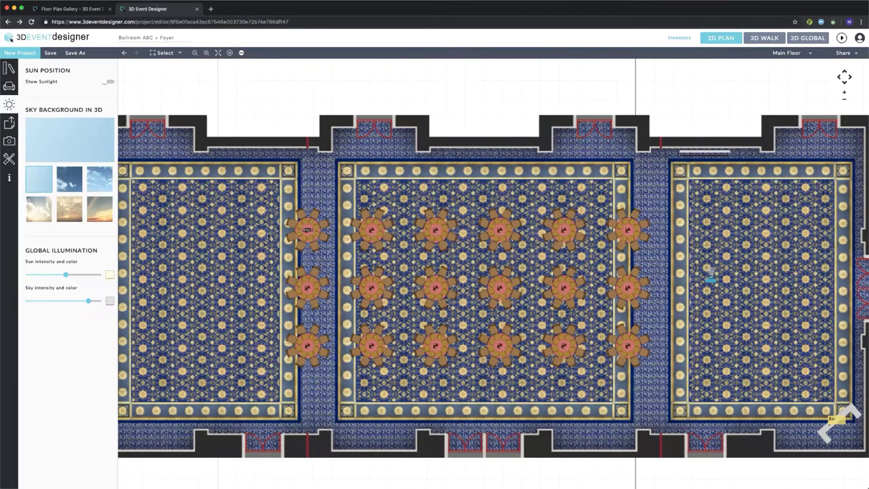
- Create the My Projects icon from a 3D walk view looking down the ballroom over the tables and chandeliers
{"action": "scroll", "coordinate": [271, 238], "scroll_direction": "down", "scroll_amount": 3}
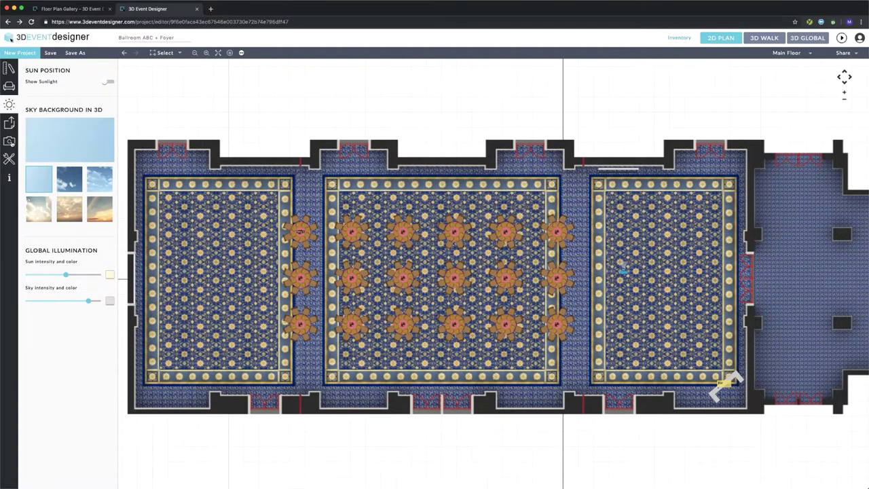
{"action": "left_click", "coordinate": [9, 141]}
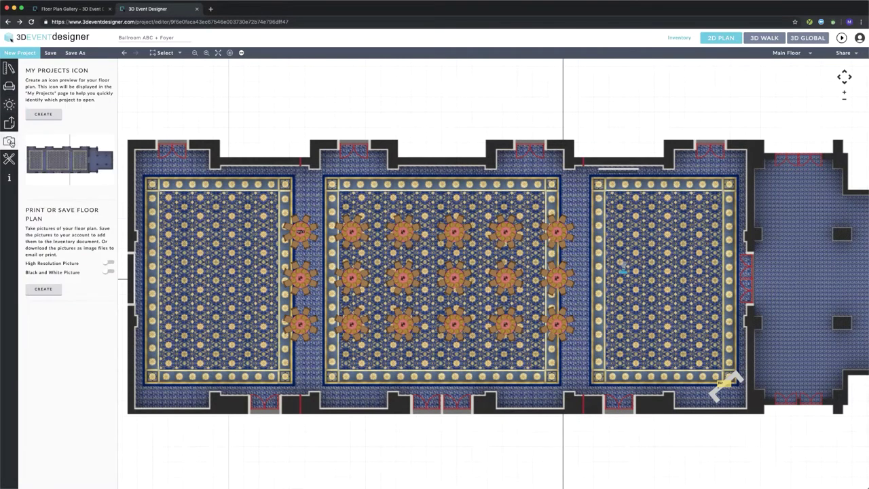
{"action": "left_click", "coordinate": [42, 120]}
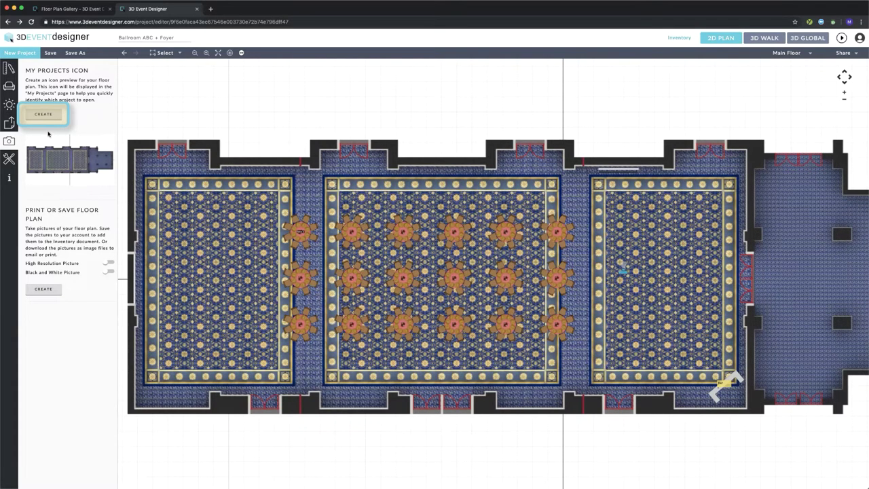
{"action": "left_click", "coordinate": [764, 37]}
{"action": "left_click_drag", "start_coordinate": [517, 251], "coordinate": [563, 252]}
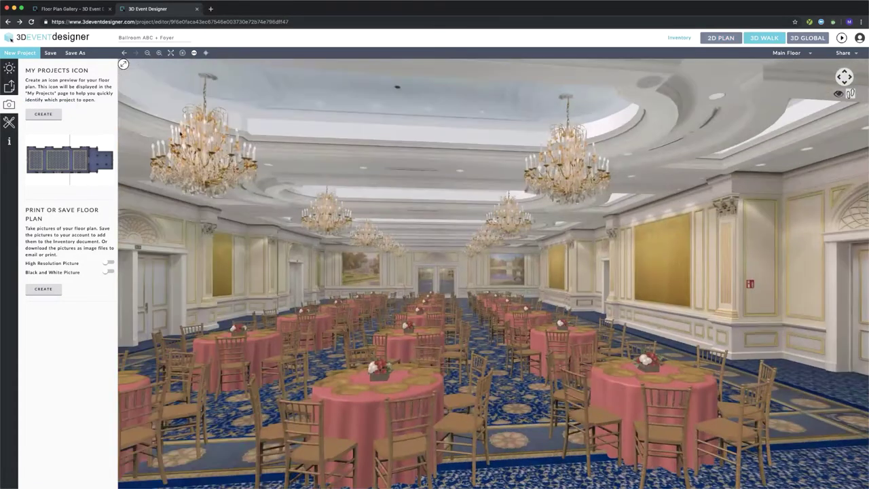
{"action": "left_click", "coordinate": [43, 114]}
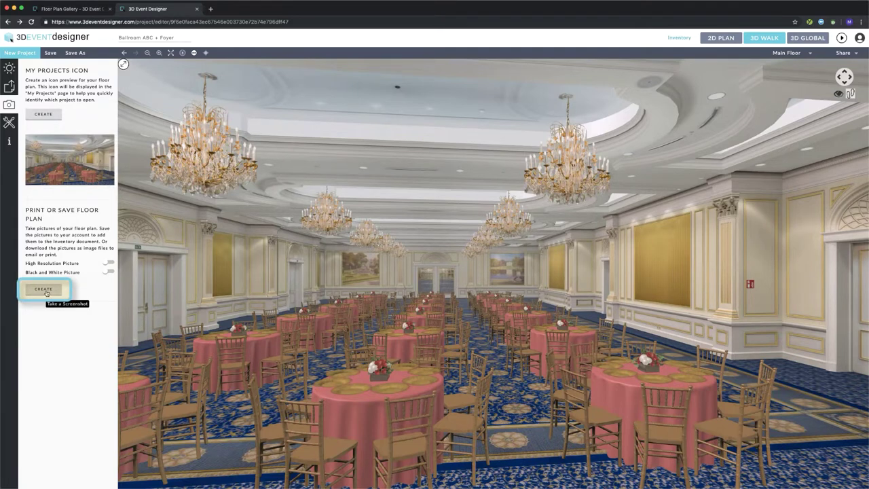
- Take a picture of the 3D walk view and save it to the project with the title "3D"
{"action": "left_click", "coordinate": [43, 290]}
{"action": "left_click", "coordinate": [374, 309]}
{"action": "type", "text": "3D"}
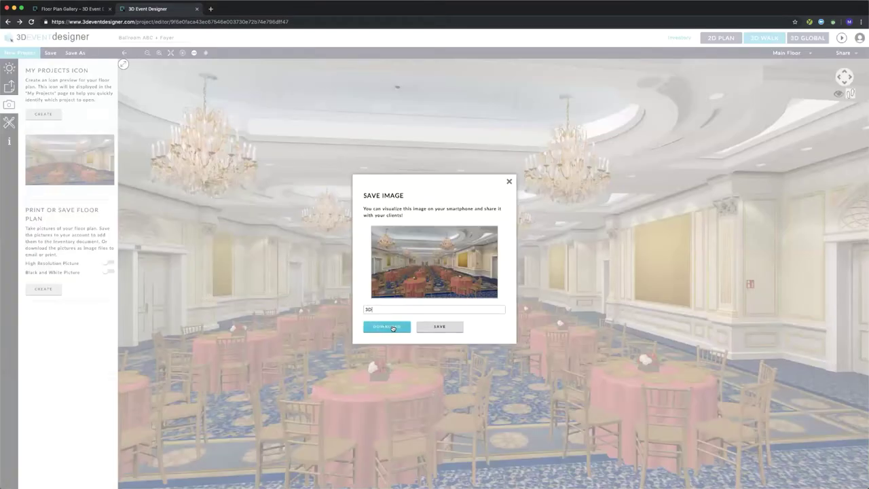
{"action": "left_click", "coordinate": [440, 327]}
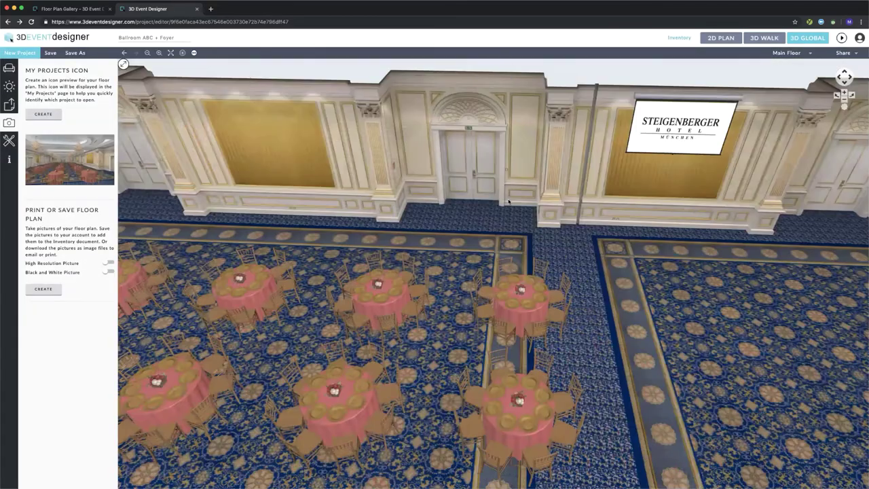
- Take a picture of the tables in the 3D global view and save it with the title "3D Global"
{"action": "left_click", "coordinate": [823, 38]}
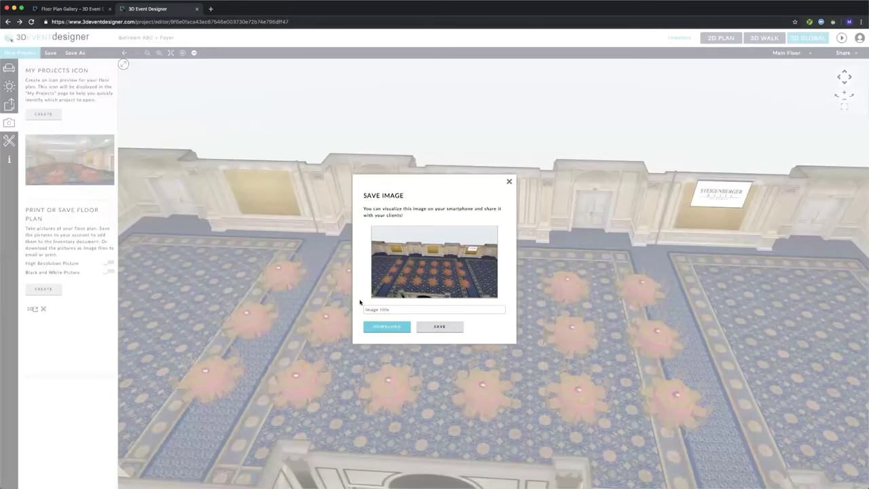
{"action": "left_click", "coordinate": [384, 308]}
{"action": "type", "text": "#"}
{"action": "type", "text": "D Global"}
{"action": "left_click", "coordinate": [428, 326]}
- Take a picture of the floor plan in the 2D plan view and save it with the title "2D"
{"action": "left_click", "coordinate": [721, 38]}
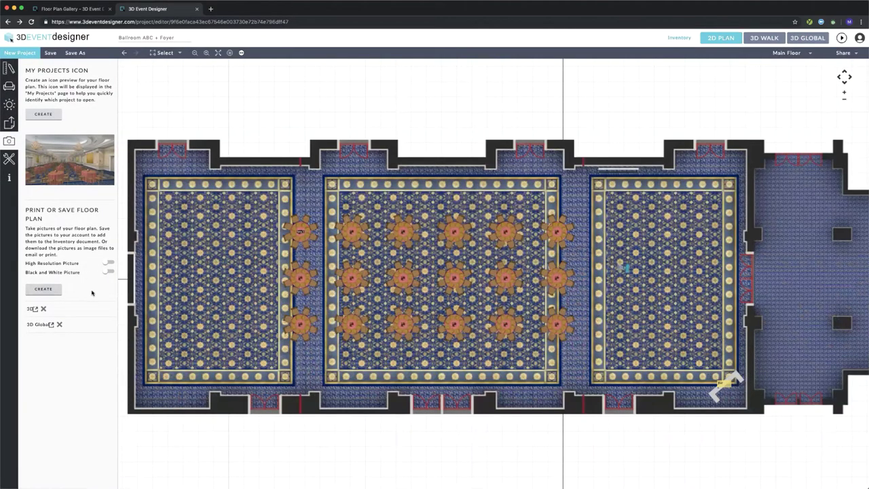
{"action": "left_click", "coordinate": [43, 288]}
{"action": "type", "text": "2D"}
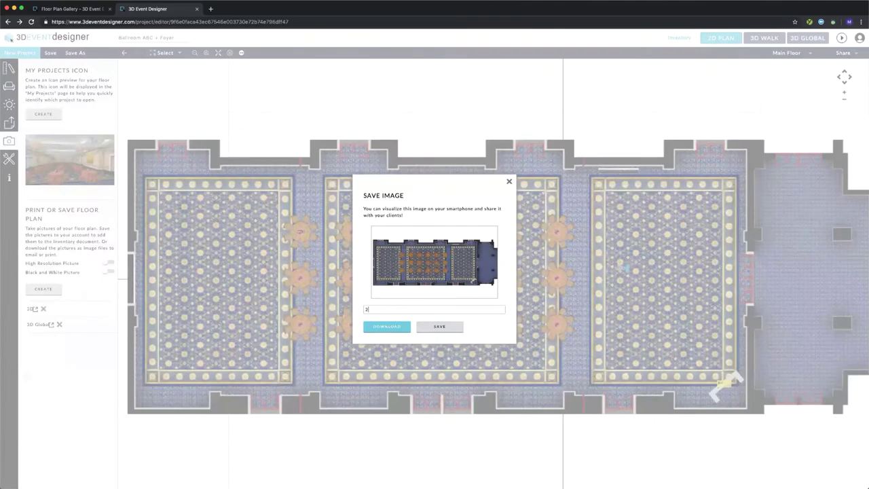
{"action": "left_click", "coordinate": [426, 326]}
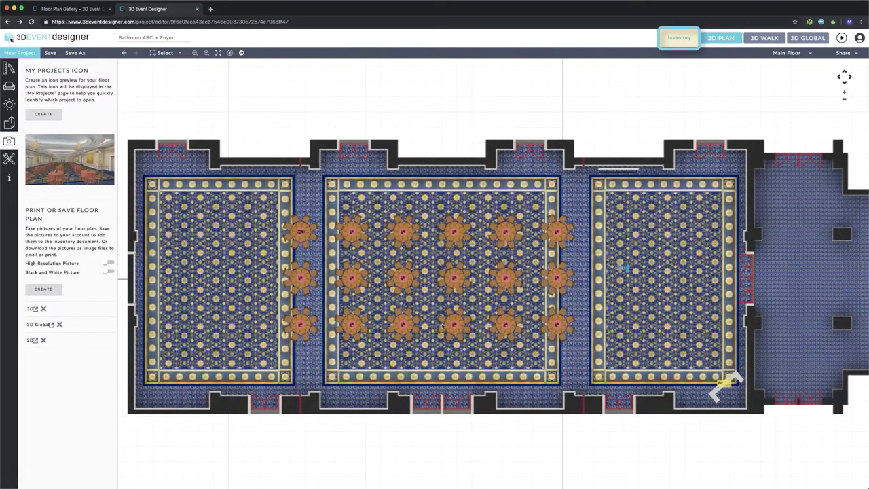
- Examine the project's Inventory document, including its notes, saved pictures, item quantities and seating chart, and close it
{"action": "left_click", "coordinate": [677, 40]}
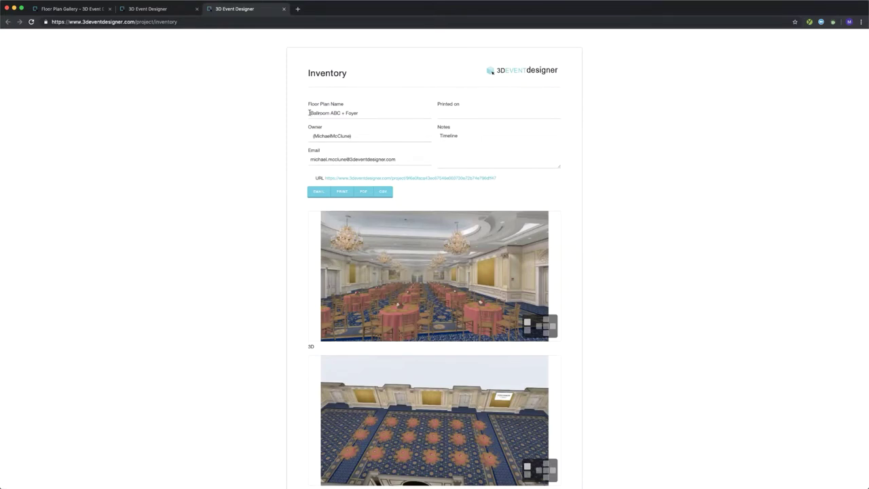
{"action": "left_click", "coordinate": [465, 143]}
{"action": "scroll", "coordinate": [608, 171], "scroll_direction": "down", "scroll_amount": 3}
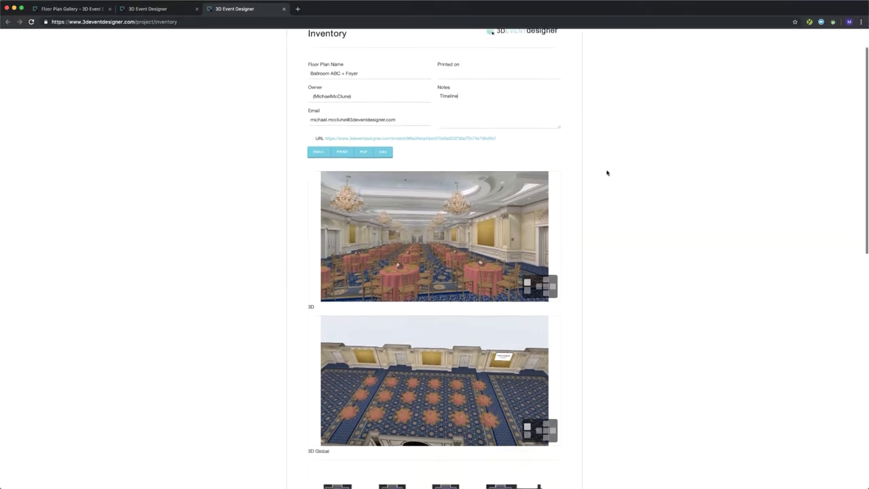
{"action": "scroll", "coordinate": [642, 178], "scroll_direction": "down", "scroll_amount": 3}
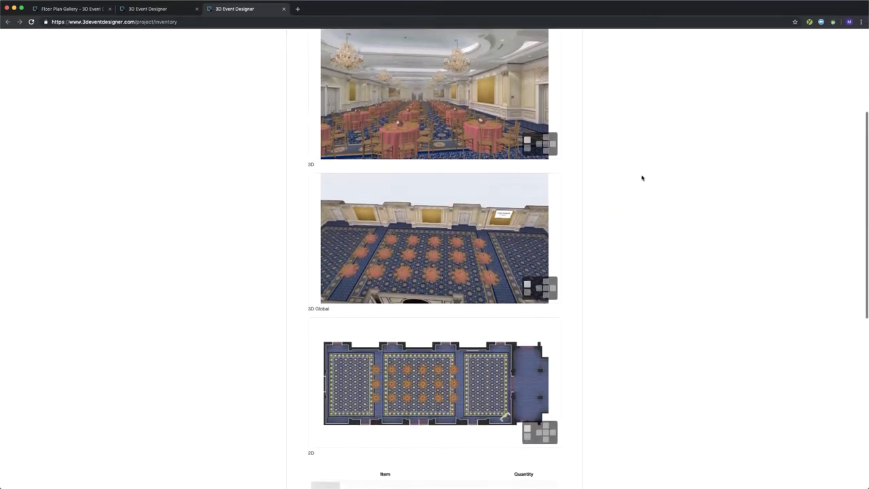
{"action": "scroll", "coordinate": [641, 178], "scroll_direction": "down", "scroll_amount": 3}
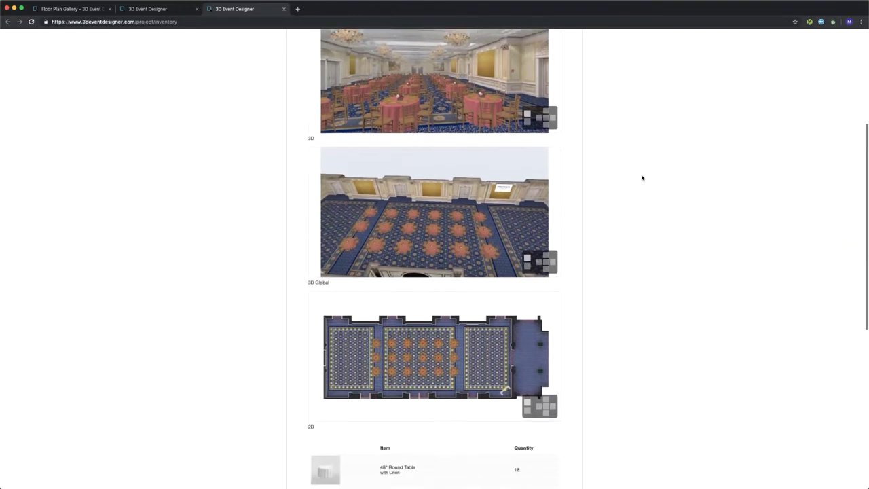
{"action": "scroll", "coordinate": [646, 231], "scroll_direction": "down", "scroll_amount": 6}
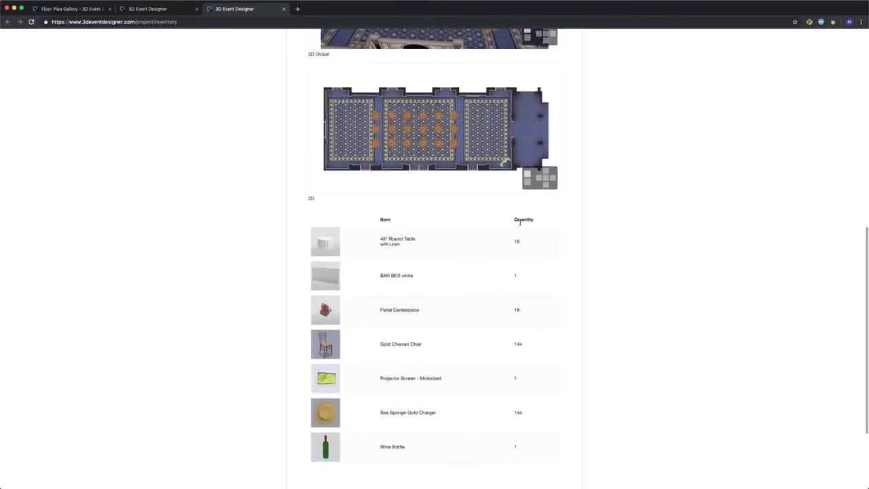
{"action": "scroll", "coordinate": [537, 295], "scroll_direction": "down", "scroll_amount": 4}
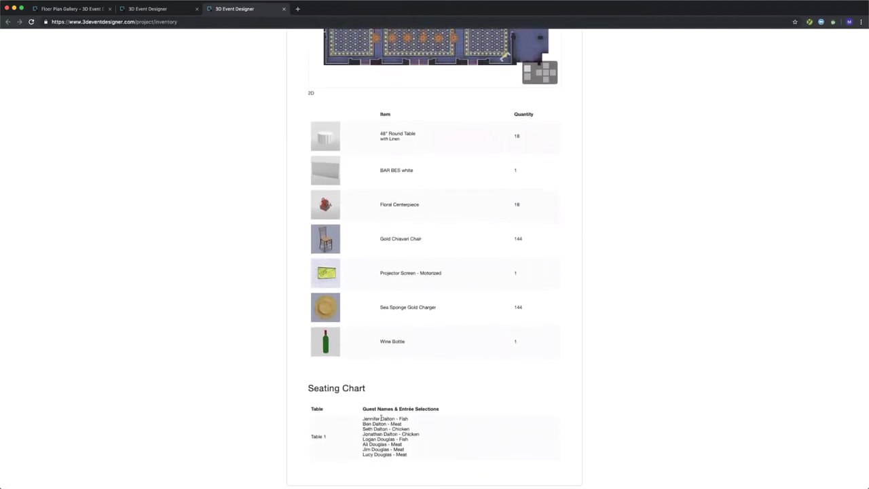
{"action": "scroll", "coordinate": [638, 347], "scroll_direction": "up", "scroll_amount": 15}
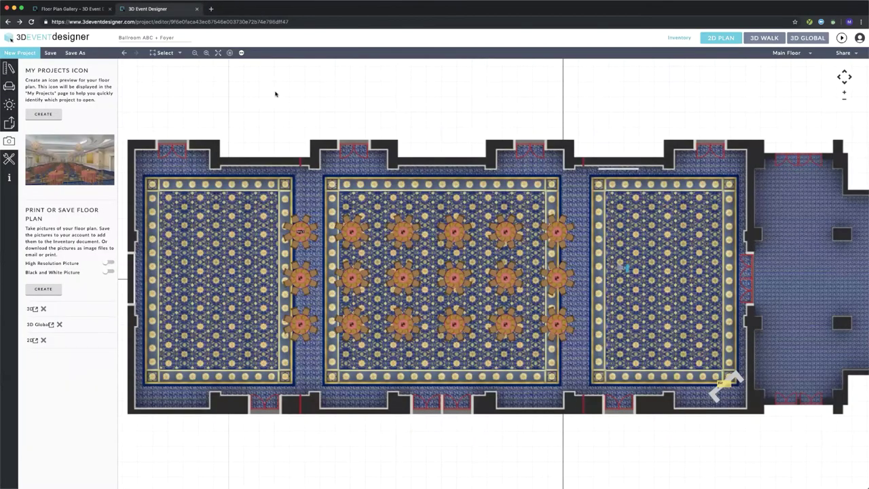
{"action": "left_click", "coordinate": [284, 9]}
- Start duplicating the current project and cancel the duplication
{"action": "left_click", "coordinate": [75, 52]}
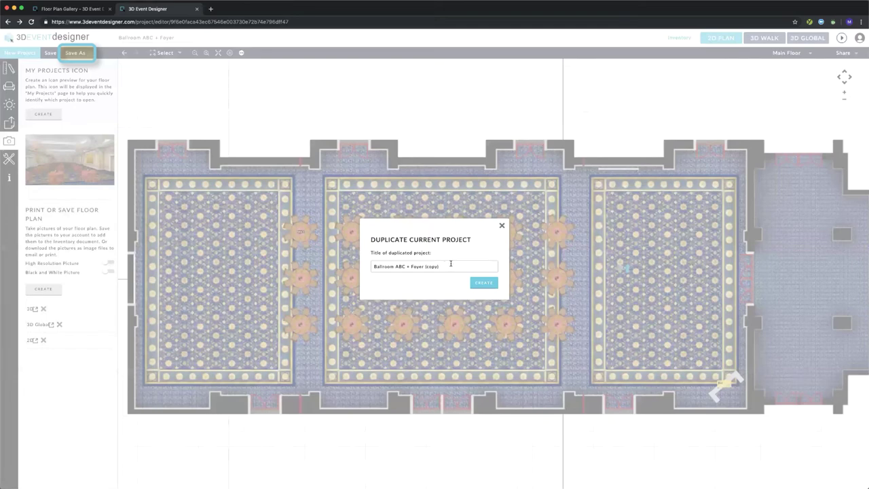
{"action": "left_click", "coordinate": [502, 225]}
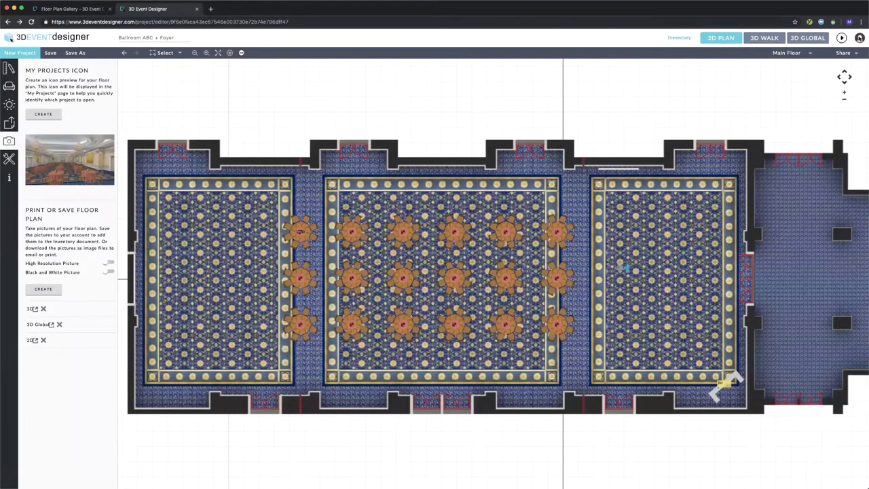
- Go to My Projects and create a new blank project titled "Ballroom"
{"action": "left_click", "coordinate": [859, 38]}
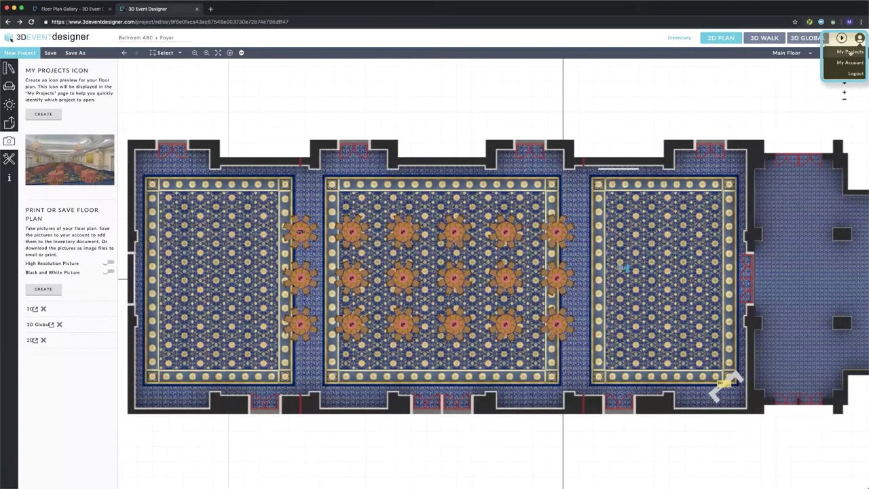
{"action": "left_click", "coordinate": [850, 52]}
{"action": "left_click", "coordinate": [546, 118]}
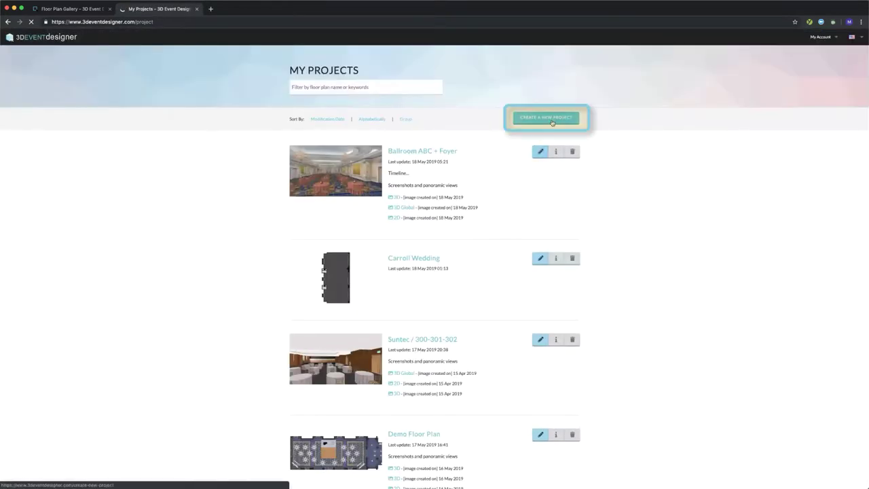
{"action": "left_click", "coordinate": [360, 219]}
{"action": "left_click", "coordinate": [419, 112]}
{"action": "type", "text": "Ballroom"}
{"action": "left_click", "coordinate": [479, 133]}
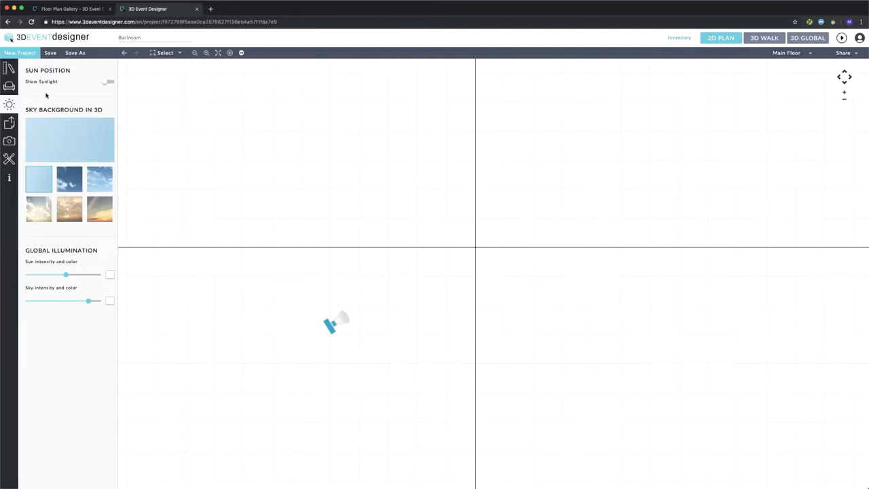
- Draw a closed exterior-wall outline of about 1052 sq ft with a rectangular recess in the middle of the room's right side
{"action": "left_click", "coordinate": [9, 68]}
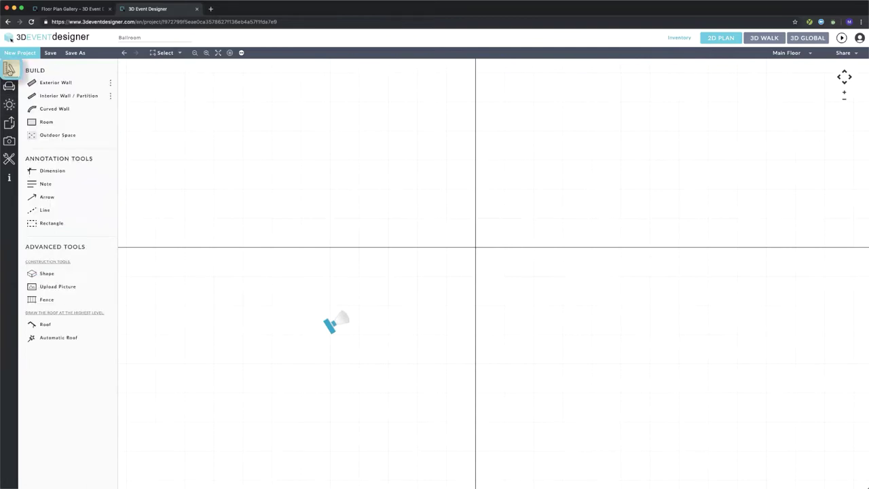
{"action": "left_click", "coordinate": [55, 83]}
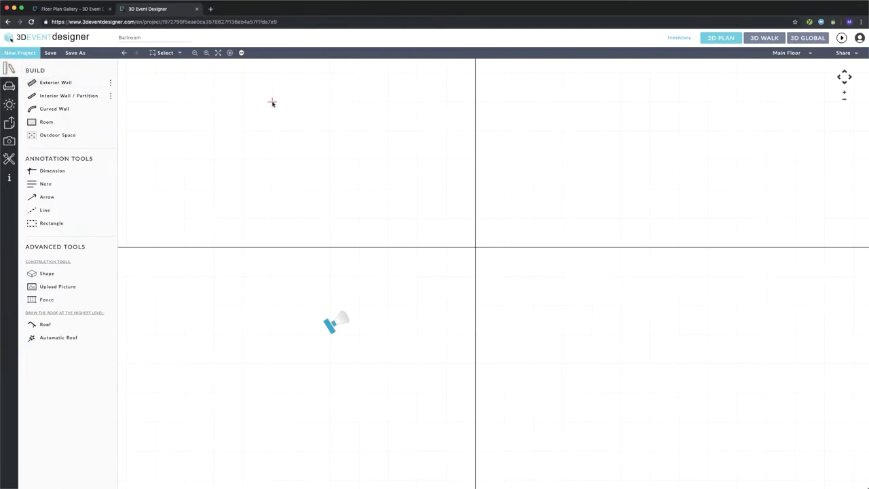
{"action": "left_click", "coordinate": [272, 103]}
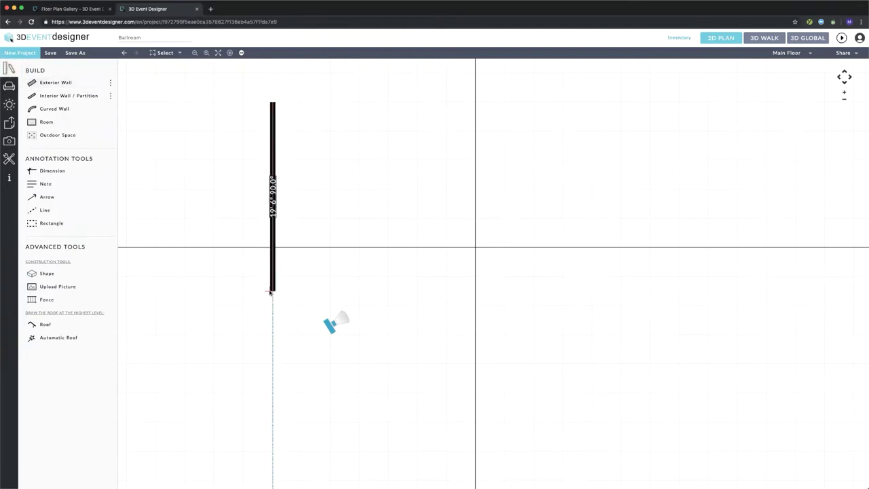
{"action": "left_click", "coordinate": [272, 392]}
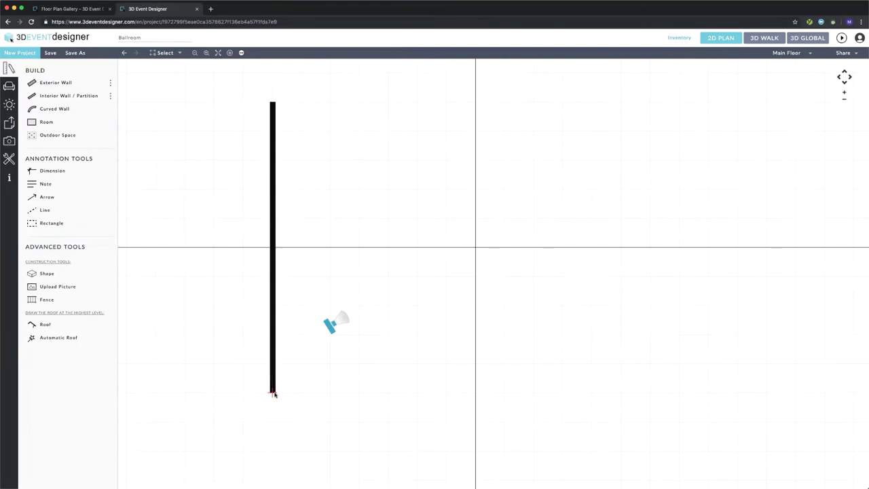
{"action": "left_click", "coordinate": [639, 392]}
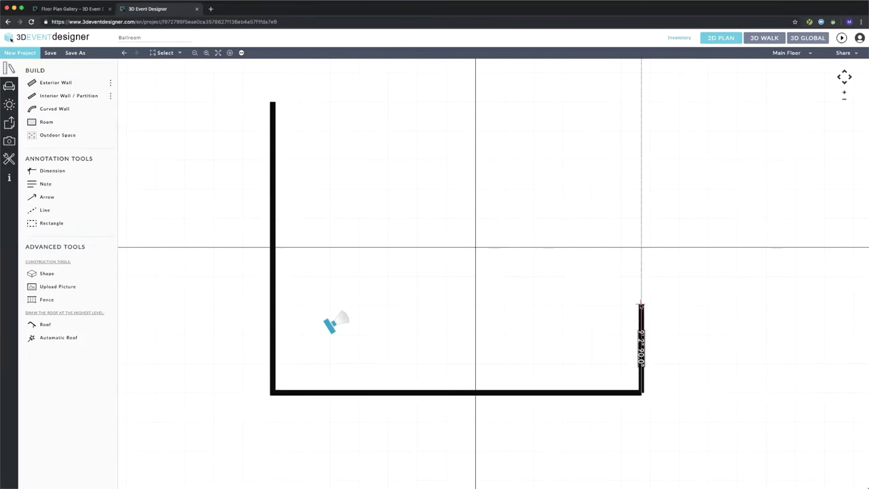
{"action": "left_click", "coordinate": [614, 304]}
{"action": "left_click", "coordinate": [588, 304]}
{"action": "left_click", "coordinate": [589, 217]}
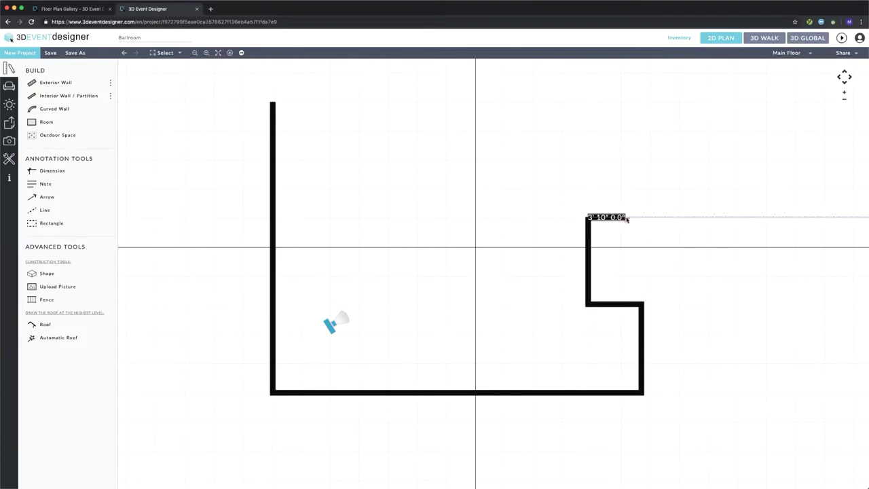
{"action": "left_click", "coordinate": [641, 218]}
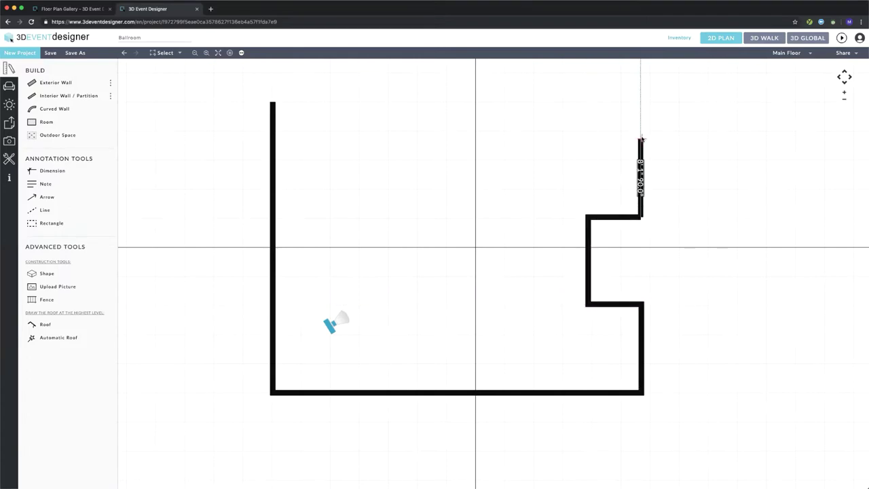
{"action": "left_click", "coordinate": [640, 102]}
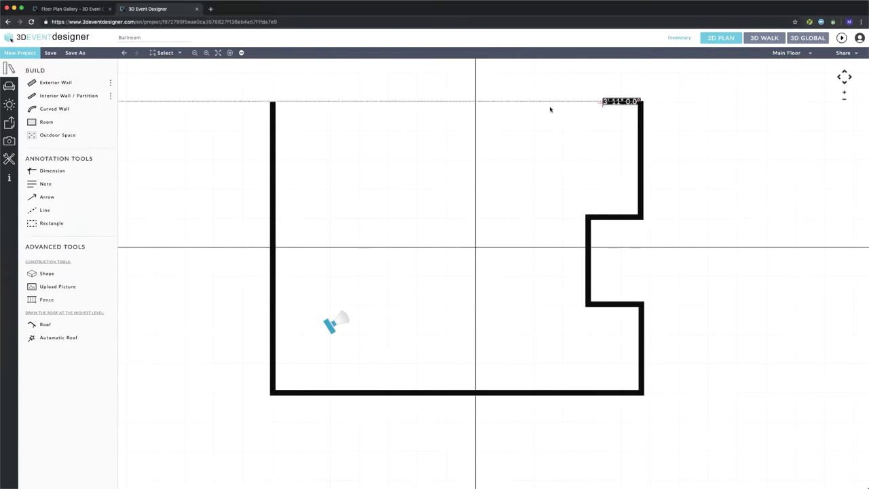
{"action": "left_click", "coordinate": [273, 104]}
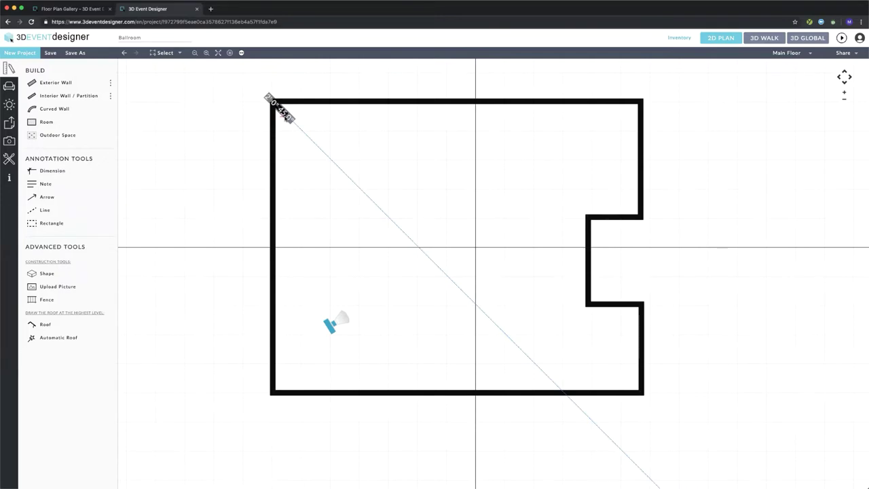
{"action": "left_click", "coordinate": [269, 97]}
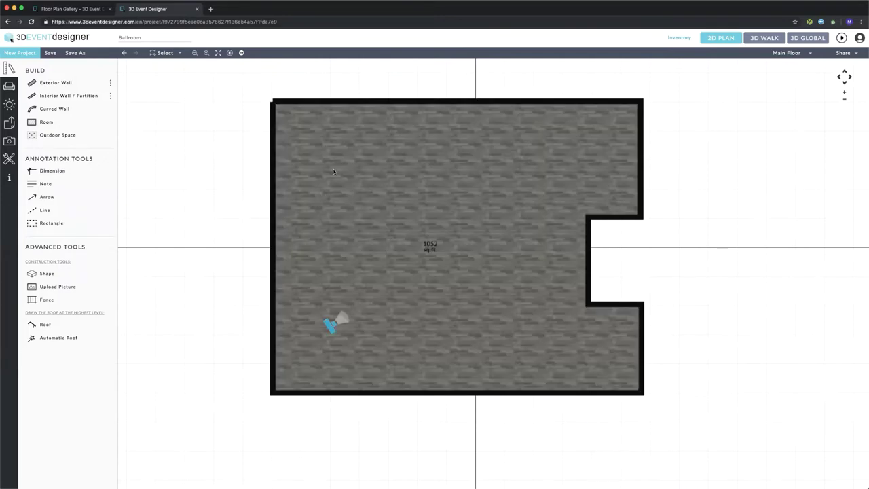
- Look around the drawn room in the 3D walk view and return to the 2D plan
{"action": "left_click", "coordinate": [764, 37]}
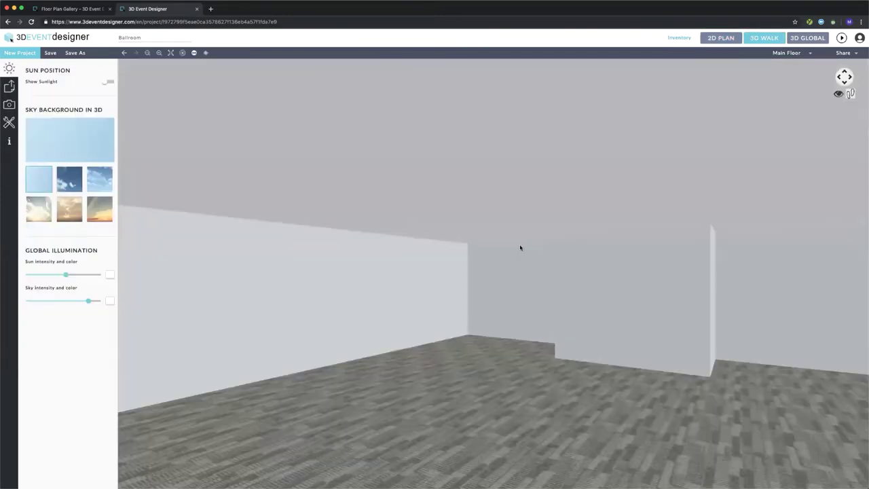
{"action": "key", "text": "Left"}
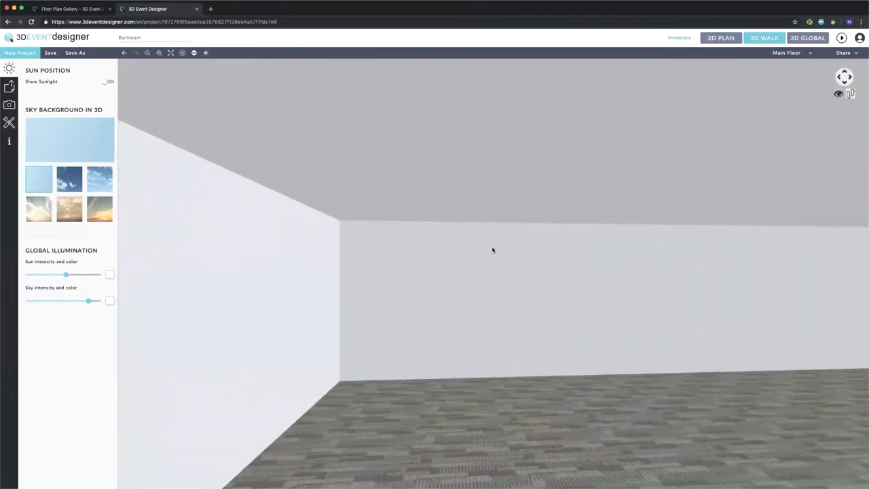
{"action": "key", "text": "Left"}
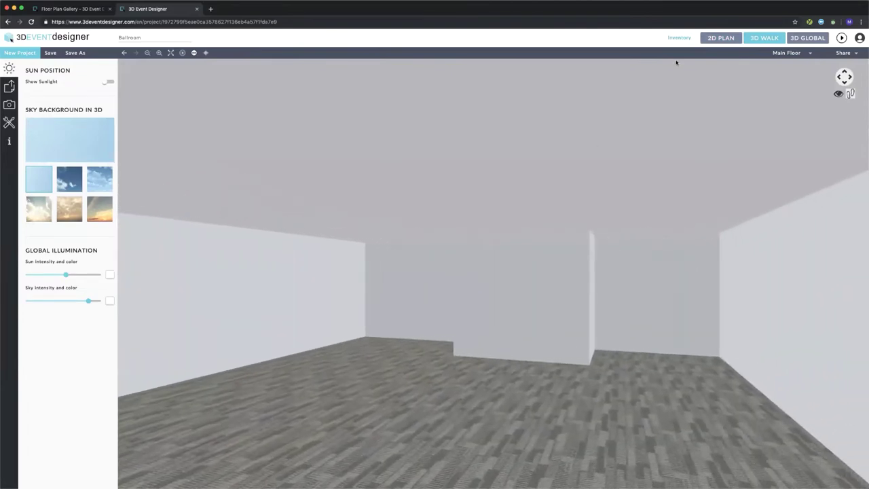
{"action": "left_click", "coordinate": [720, 38]}
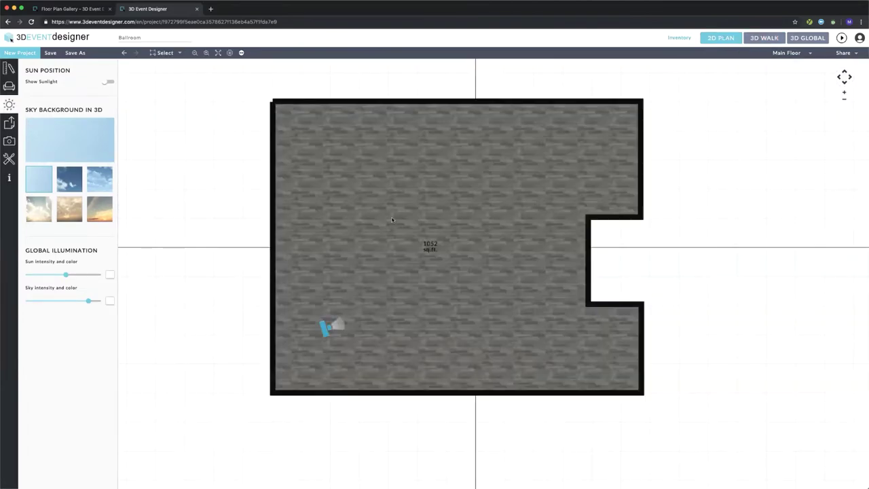
- Select the whole drawn room with all its walls and delete it
{"action": "scroll", "coordinate": [392, 219], "scroll_direction": "down", "scroll_amount": 1}
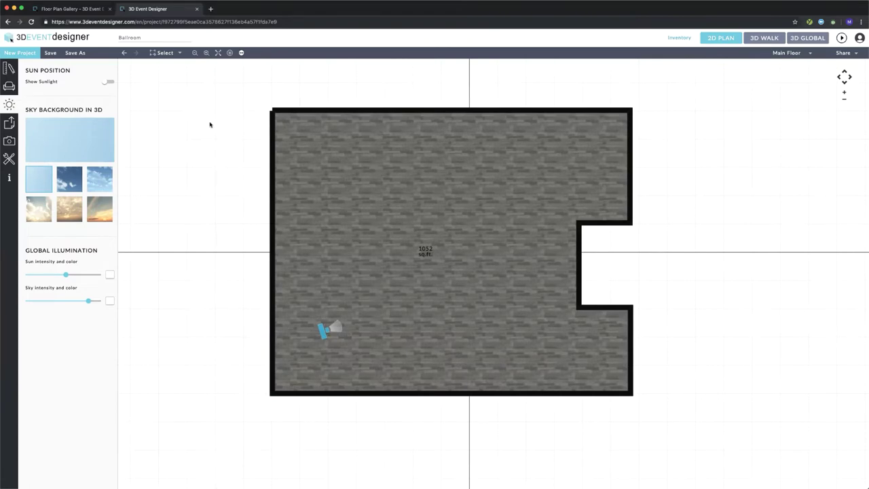
{"action": "left_click", "coordinate": [163, 53]}
{"action": "left_click_drag", "start_coordinate": [220, 89], "coordinate": [684, 428]}
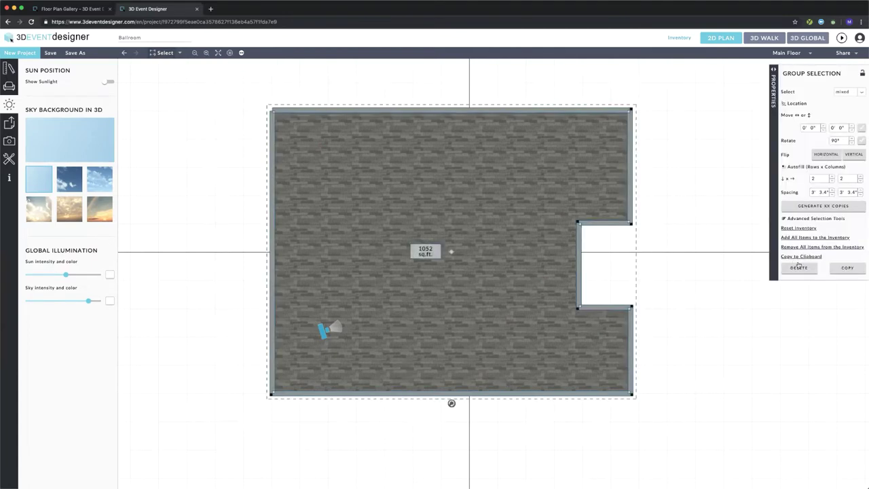
{"action": "left_click", "coordinate": [798, 267]}
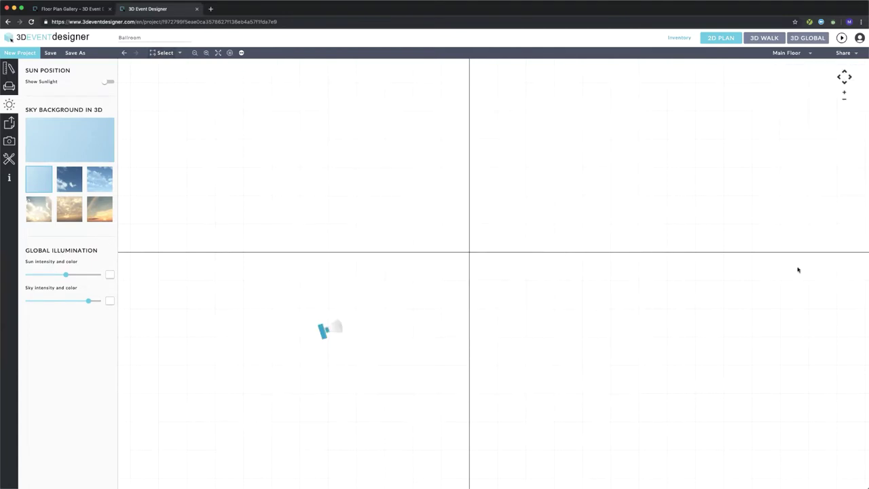
- Upload grand_ballroom_2.pdf from the Demo folder as the background blueprint on the main floor
{"action": "left_click", "coordinate": [9, 123]}
{"action": "left_click", "coordinate": [45, 109]}
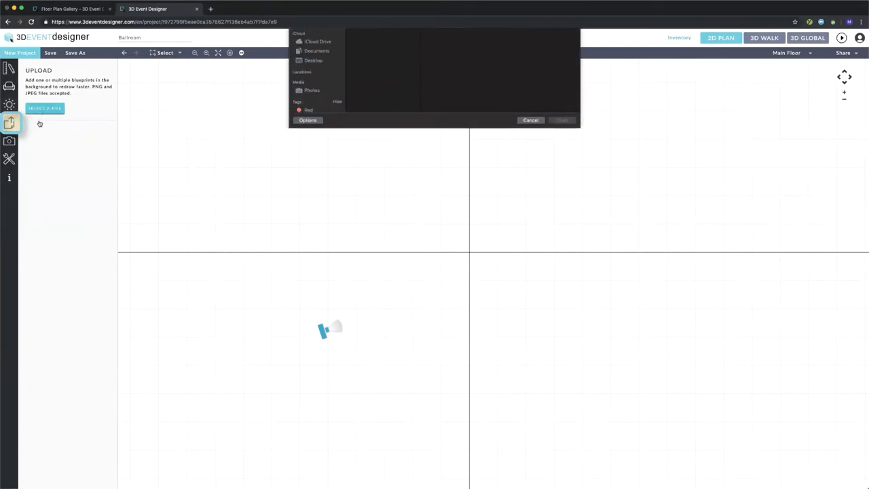
{"action": "left_click", "coordinate": [385, 63]}
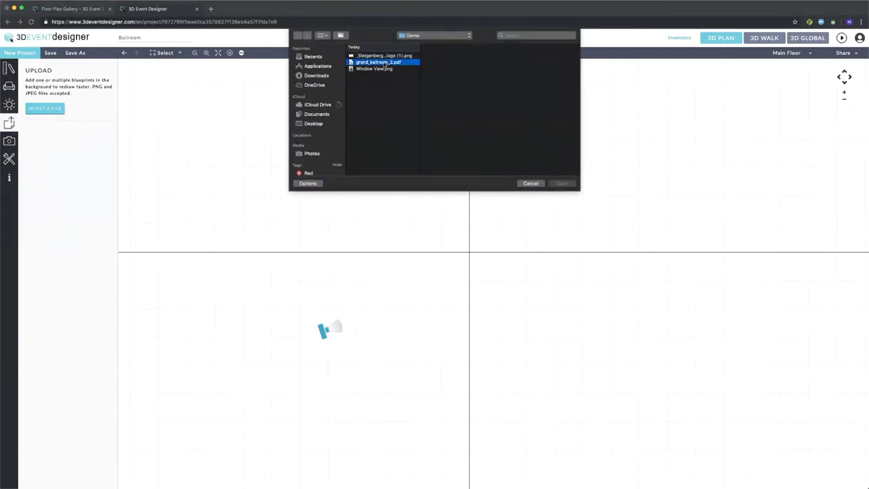
{"action": "left_click", "coordinate": [563, 184]}
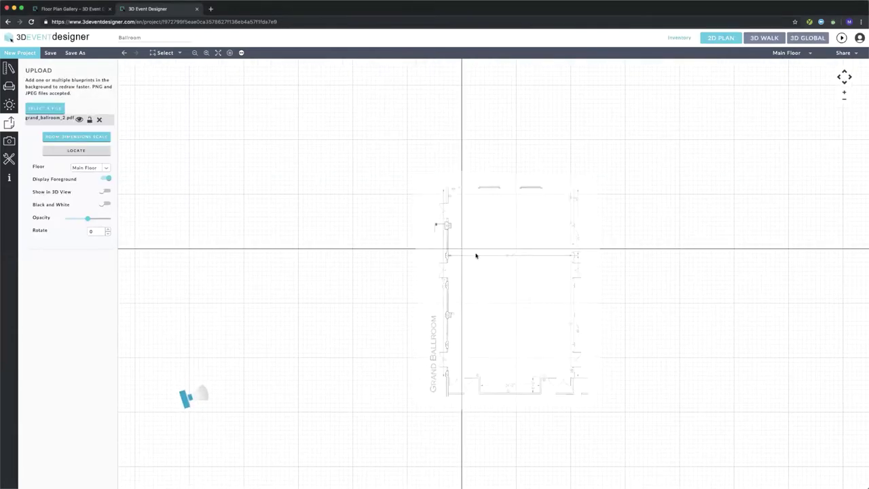
- Rotate the uploaded blueprint by 90 degrees so the Grand Ballroom title reads horizontally above the plan
{"action": "left_click_drag", "start_coordinate": [469, 379], "coordinate": [327, 252]}
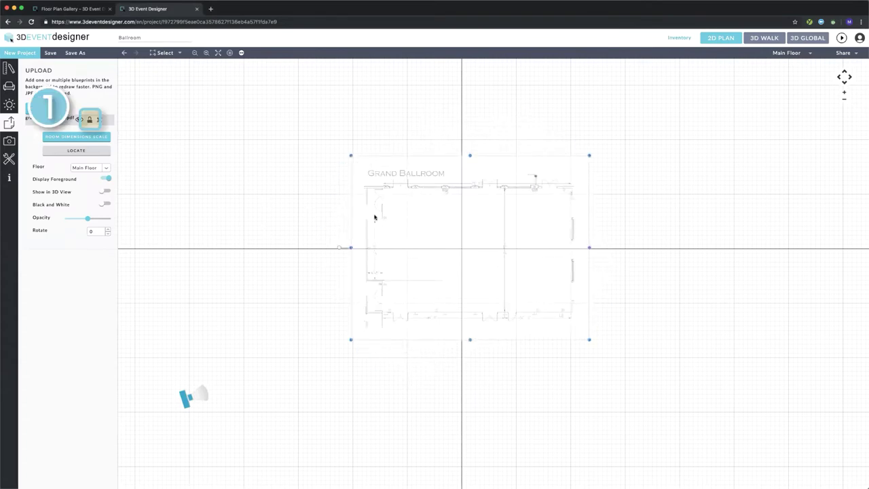
{"action": "scroll", "coordinate": [386, 217], "scroll_direction": "up", "scroll_amount": 3}
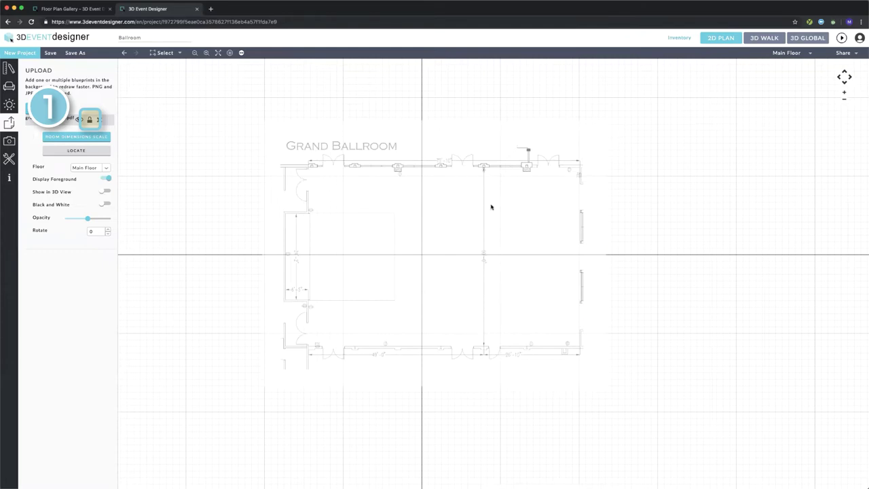
{"action": "scroll", "coordinate": [491, 207], "scroll_direction": "up", "scroll_amount": 2}
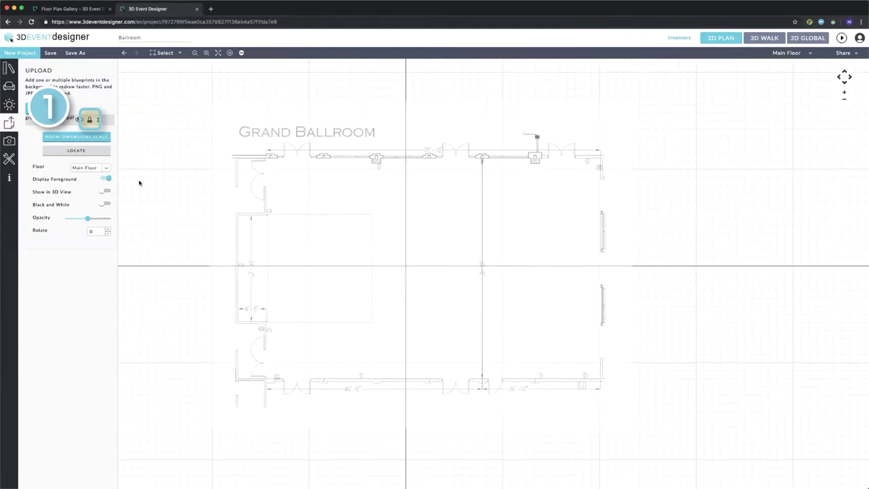
- Scale the blueprint by drawing a reference line along the ballroom's vertical dimension and setting its length to 50 ft
{"action": "left_click", "coordinate": [69, 139]}
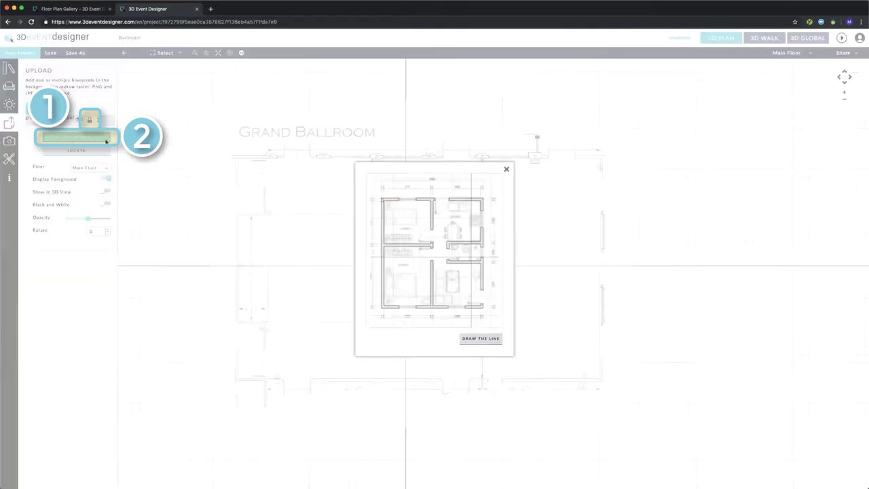
{"action": "left_click", "coordinate": [495, 344]}
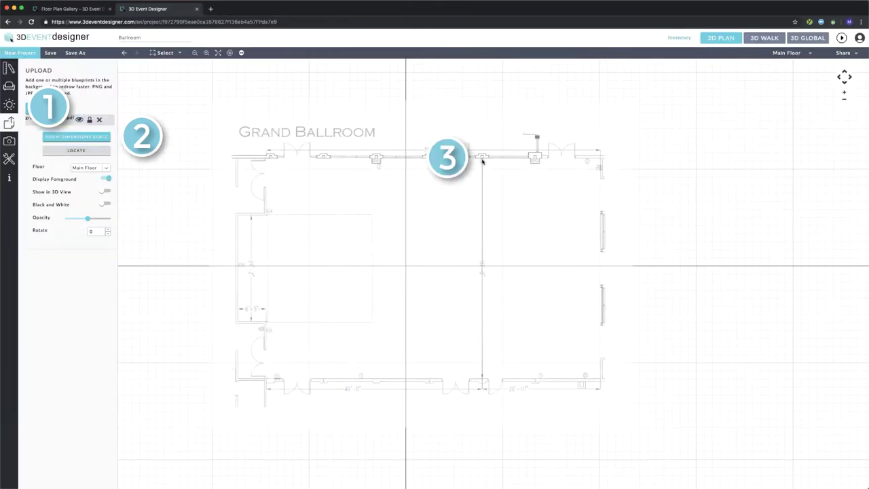
{"action": "left_click_drag", "start_coordinate": [481, 164], "coordinate": [483, 381]}
{"action": "left_click", "coordinate": [419, 260]}
{"action": "type", "text": "50"}
{"action": "key", "text": "Tab"}
{"action": "key", "text": "Return"}
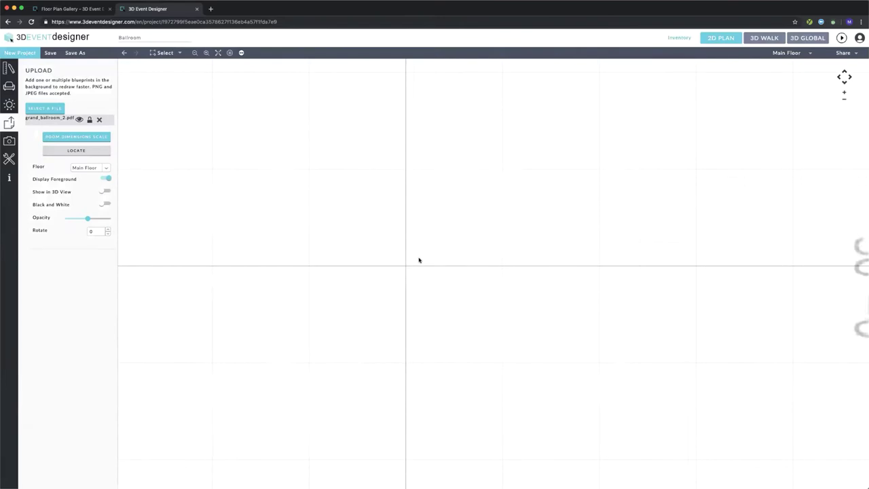
{"action": "scroll", "coordinate": [419, 260], "scroll_direction": "down", "scroll_amount": 6}
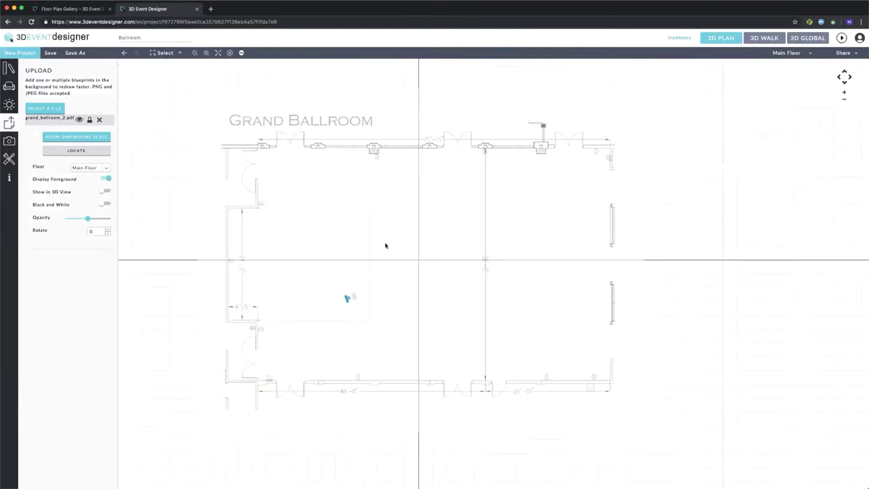
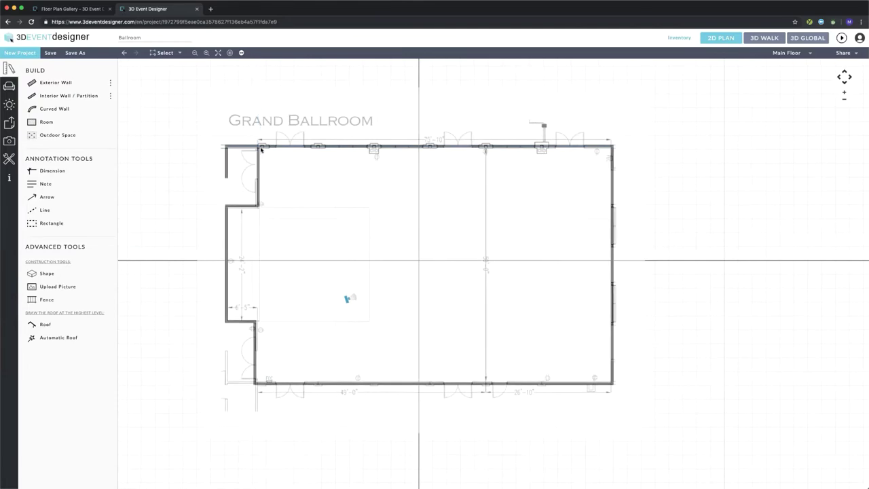
- Close the exterior-wall outline traced over the blueprint and add the short L-shaped wall around the lower-left alcove
{"action": "double_click", "coordinate": [277, 165]}
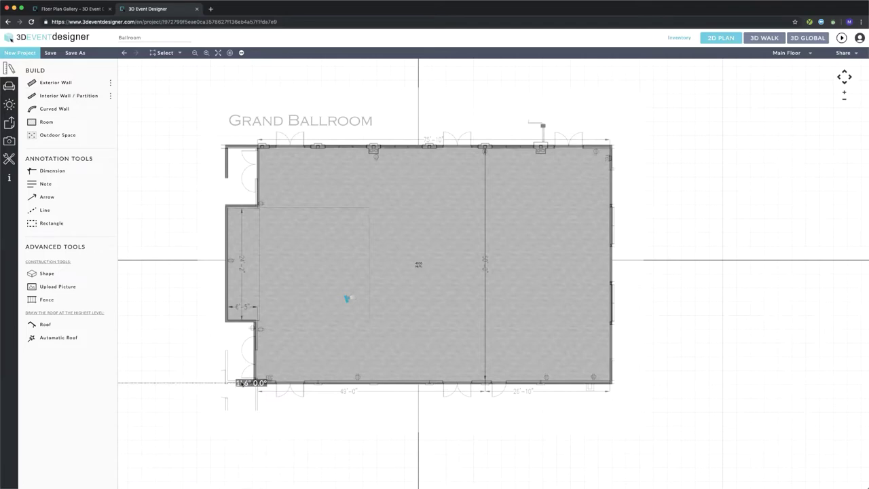
{"action": "left_click", "coordinate": [226, 385]}
{"action": "left_click", "coordinate": [227, 352]}
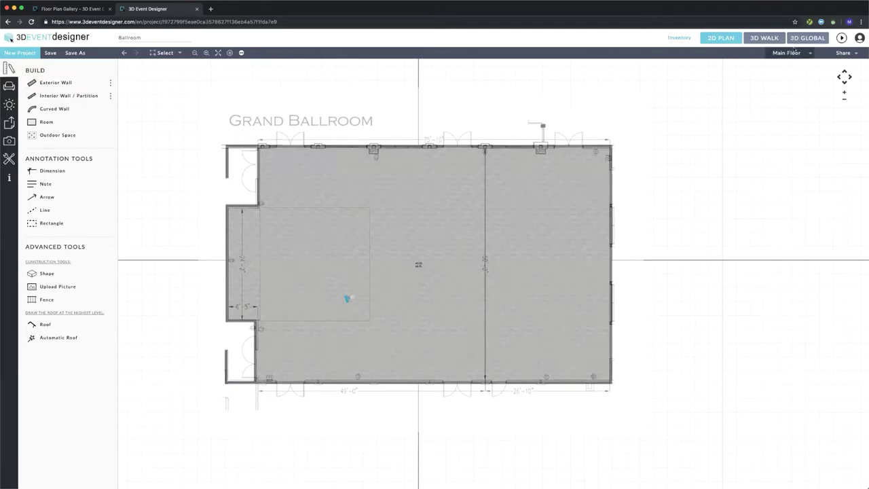
- Look around the traced ballroom in the 3D walk view and return to the 2D plan
{"action": "left_click", "coordinate": [764, 38]}
{"action": "key", "text": "Right"}
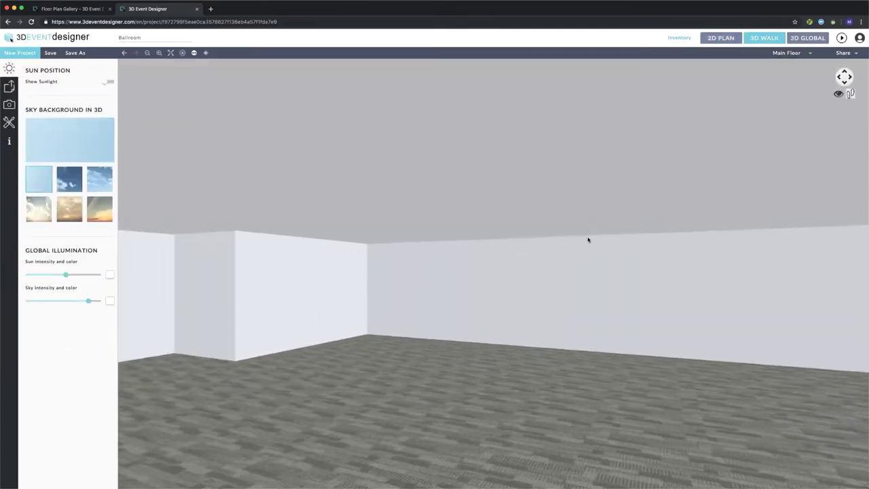
{"action": "left_click", "coordinate": [722, 38]}
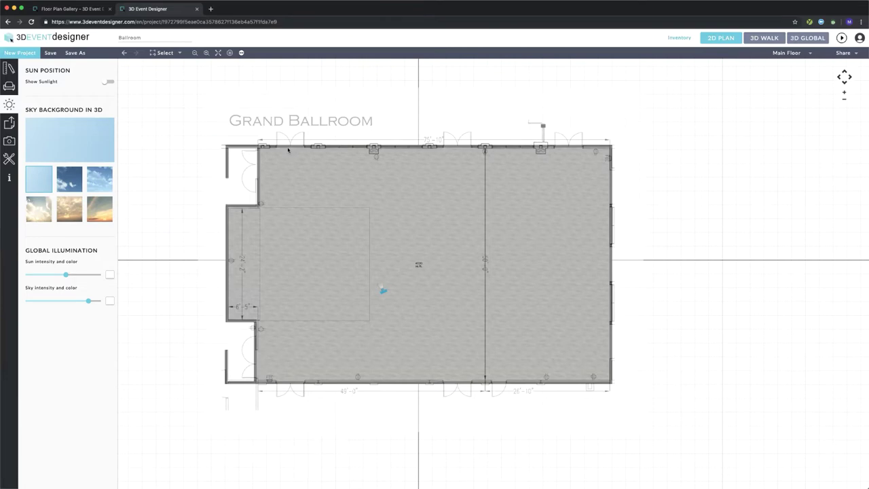
- Place a wooden Doors - Standard Height double door on the upper wall's leftmost door mark and check it in 3D walk
{"action": "left_click", "coordinate": [9, 86]}
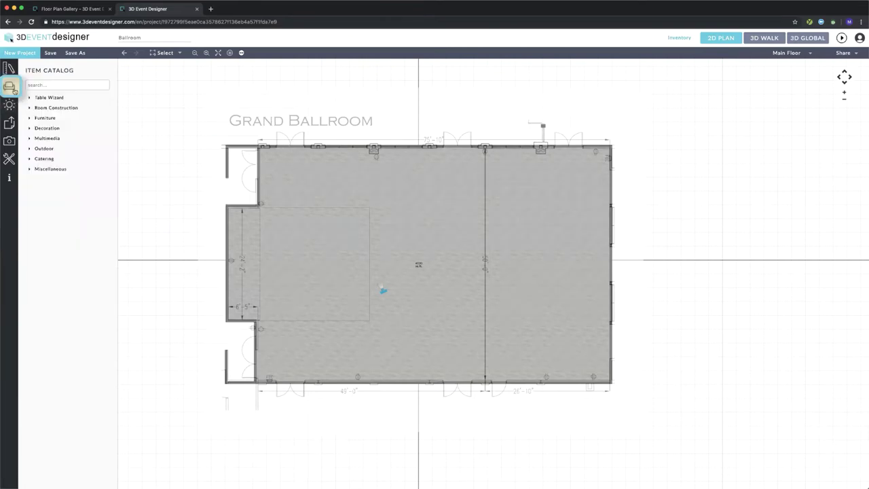
{"action": "left_click", "coordinate": [45, 108]}
{"action": "left_click", "coordinate": [54, 118]}
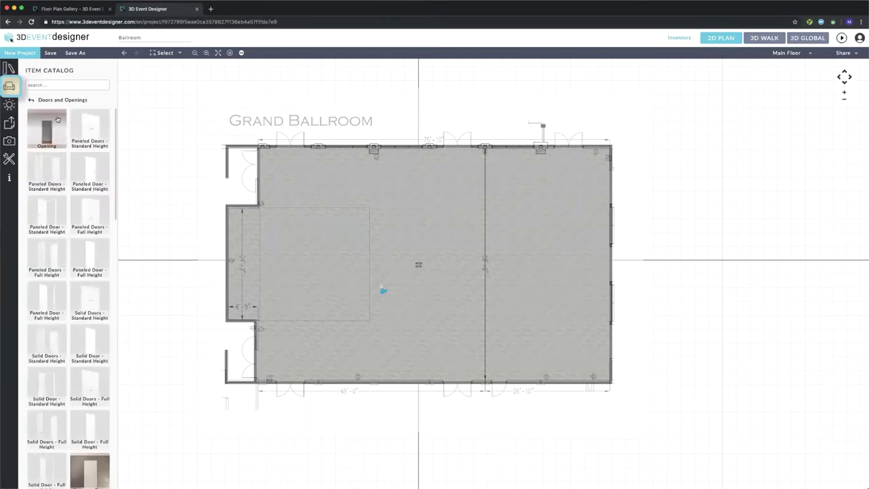
{"action": "scroll", "coordinate": [83, 212], "scroll_direction": "down", "scroll_amount": 5}
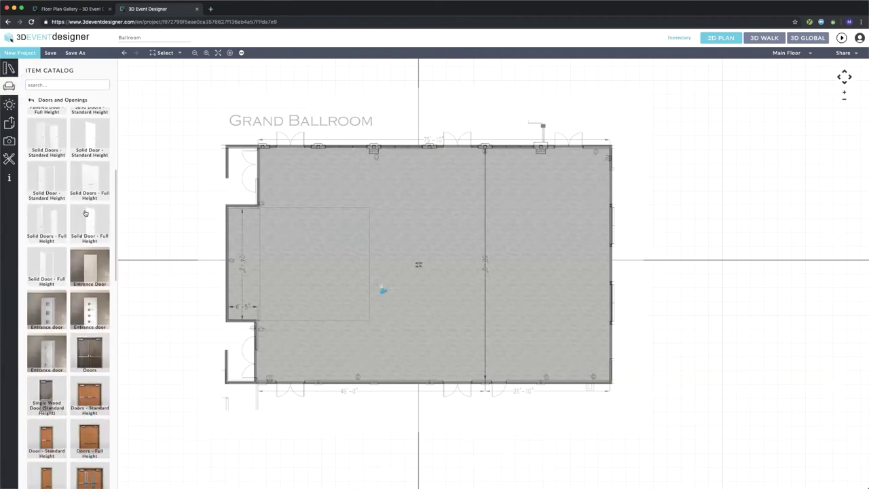
{"action": "left_click_drag", "start_coordinate": [97, 268], "coordinate": [293, 148]}
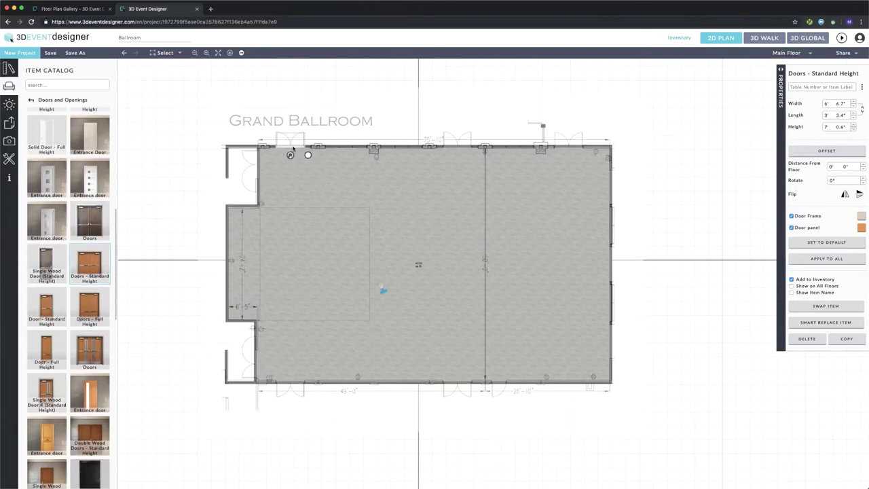
{"action": "left_click", "coordinate": [760, 40]}
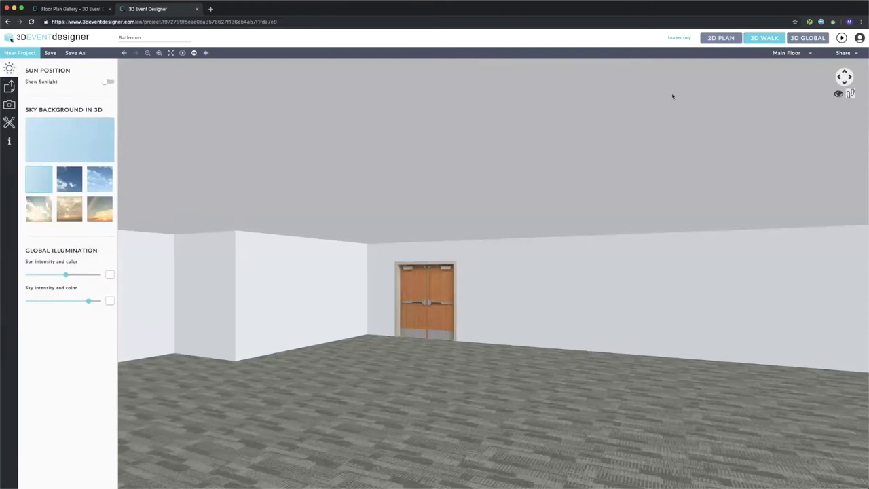
{"action": "left_click", "coordinate": [721, 37]}
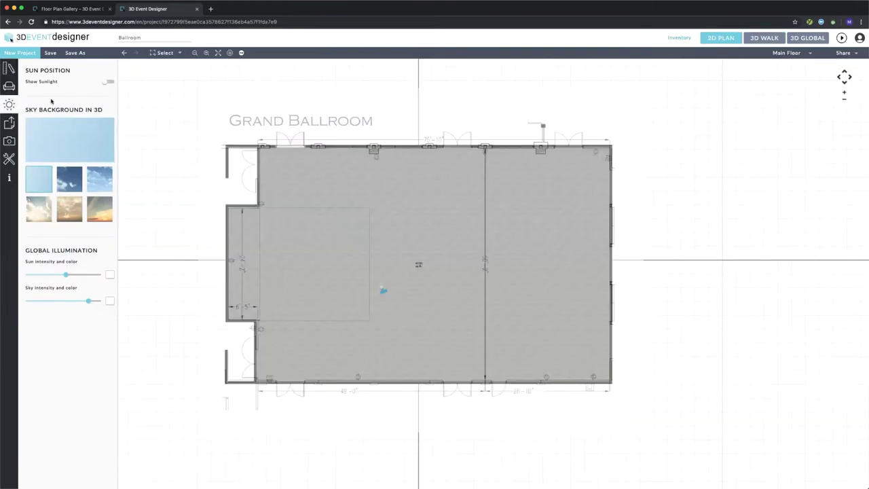
- Place a tall narrow window from the Windows catalog in the upper wall, just right of the double door
{"action": "left_click", "coordinate": [9, 87]}
{"action": "left_click", "coordinate": [30, 99]}
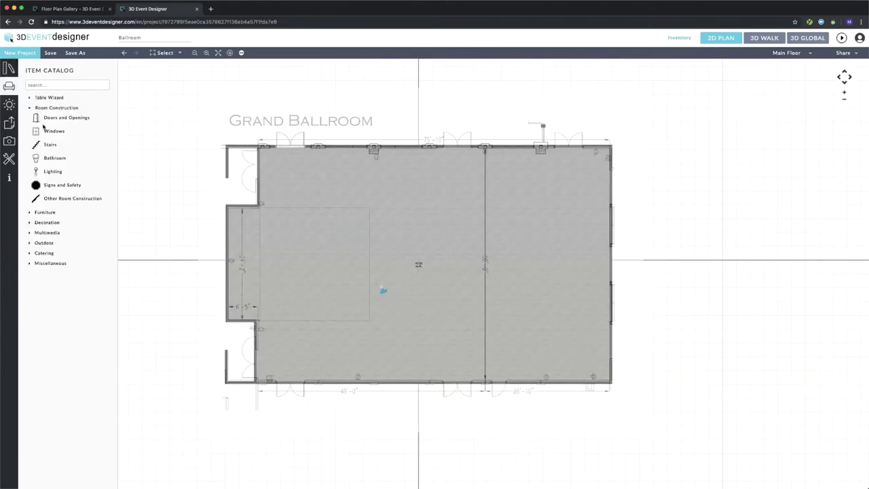
{"action": "left_click", "coordinate": [52, 131]}
{"action": "left_click_drag", "start_coordinate": [82, 171], "coordinate": [333, 146]}
{"action": "scroll", "coordinate": [333, 150], "scroll_direction": "up", "scroll_amount": 5}
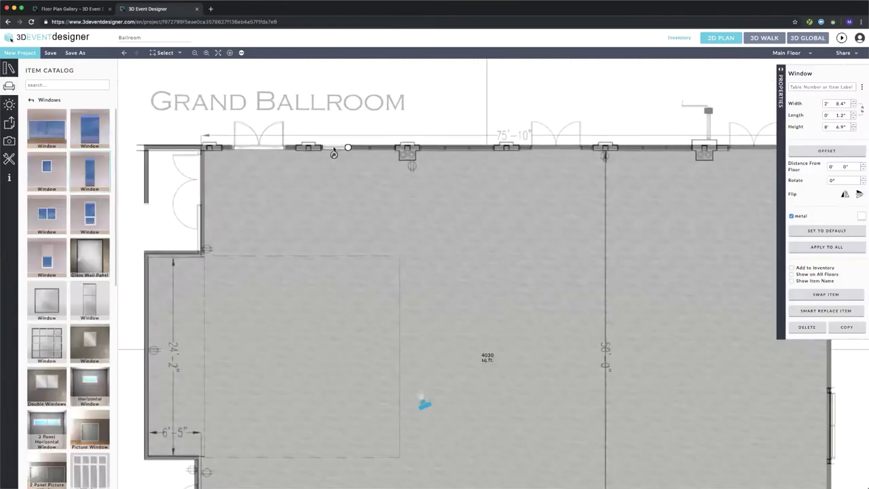
- Inspect the double door and window in the 3D walk view, then return to the whole ballroom in 2D
{"action": "left_click", "coordinate": [764, 38]}
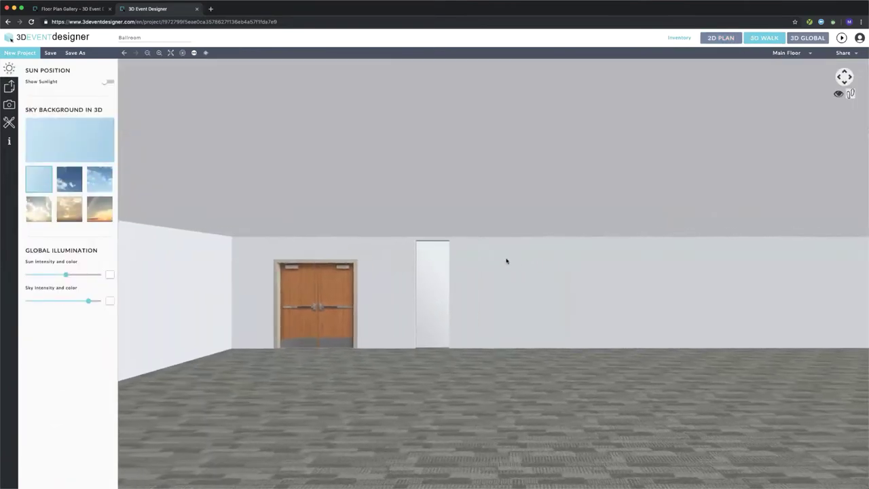
{"action": "left_click_drag", "start_coordinate": [528, 252], "coordinate": [652, 172]}
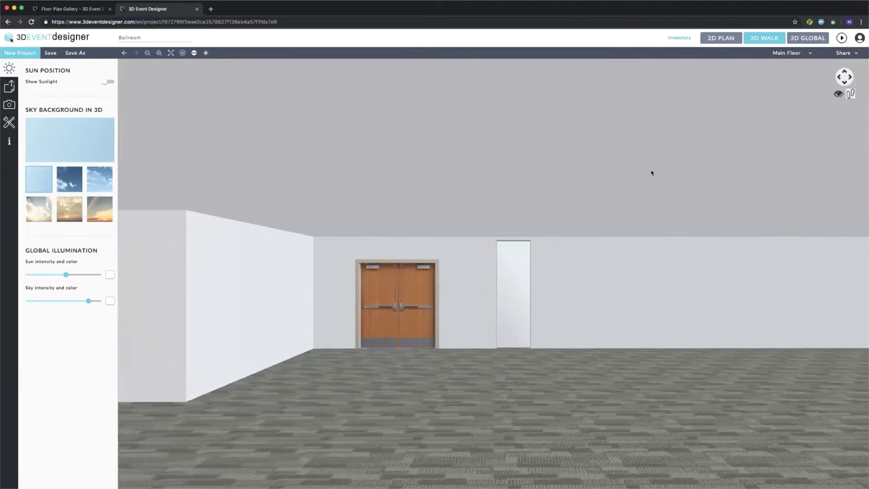
{"action": "left_click", "coordinate": [720, 39]}
{"action": "scroll", "coordinate": [484, 213], "scroll_direction": "down", "scroll_amount": 3}
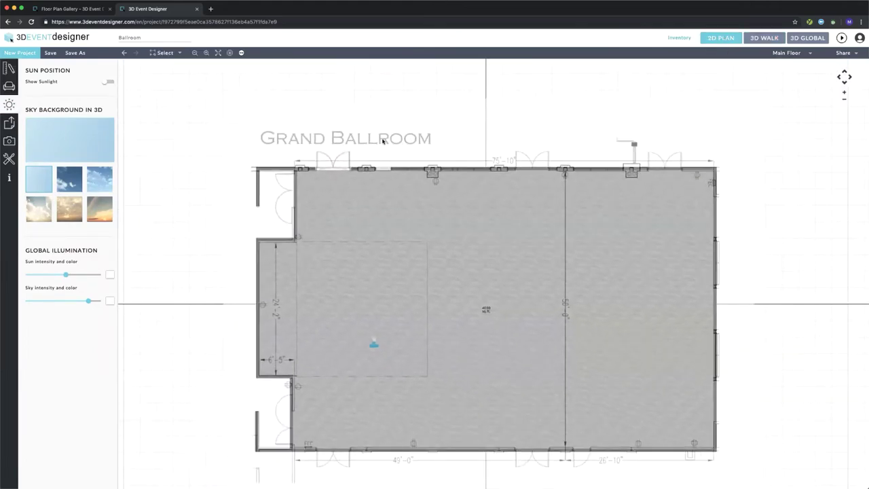
{"action": "left_click_drag", "start_coordinate": [475, 341], "coordinate": [456, 333]}
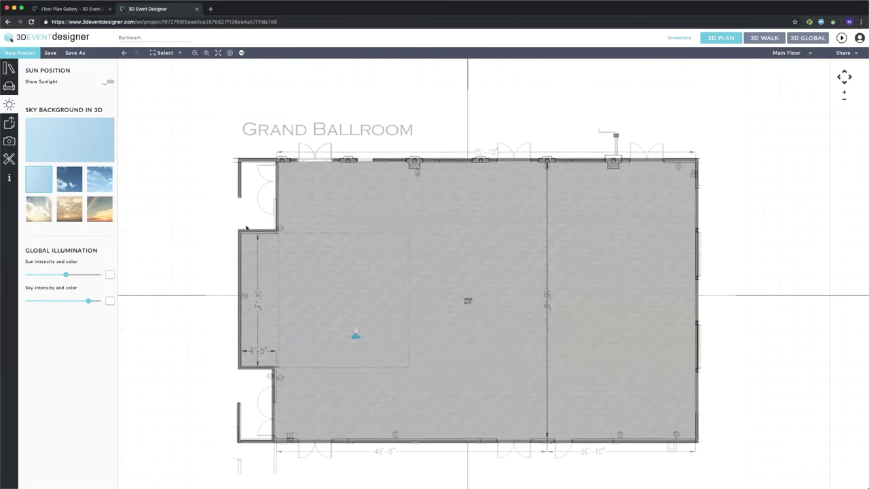
- Hide the grand_ballroom_2.pdf background blueprint while keeping it in the project
{"action": "left_click", "coordinate": [9, 122]}
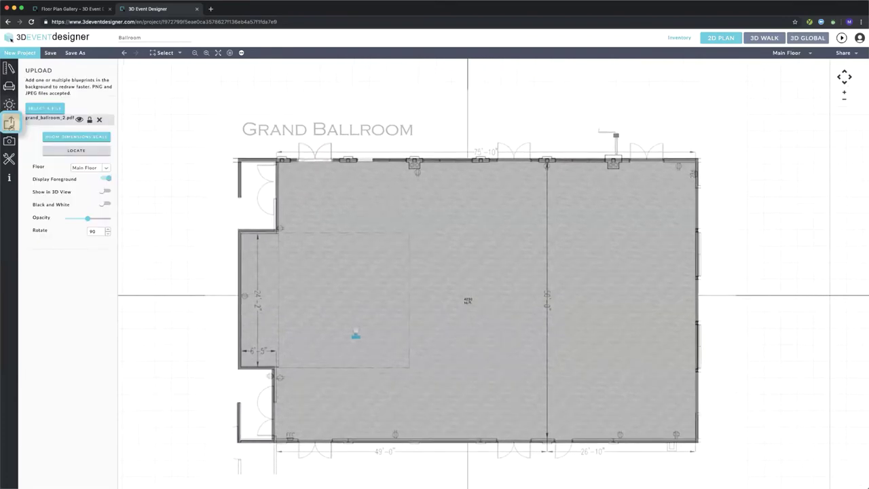
{"action": "left_click", "coordinate": [78, 121]}
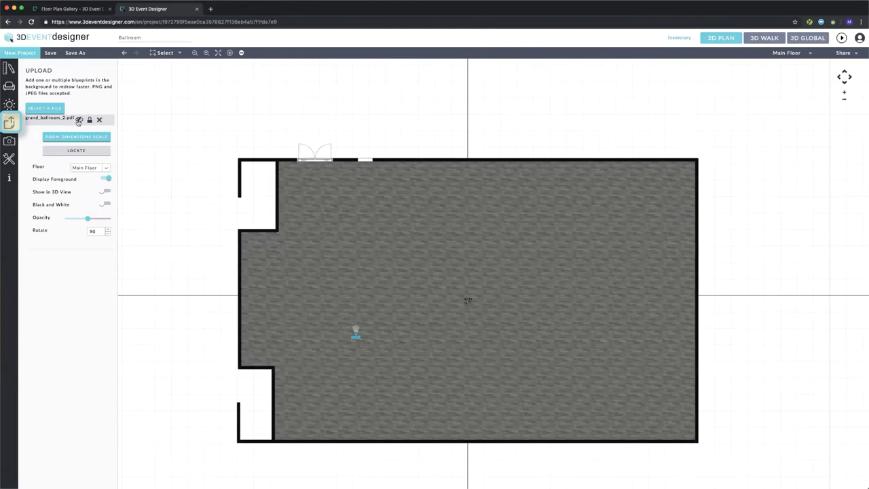
{"action": "left_click", "coordinate": [79, 121]}
{"action": "left_click", "coordinate": [100, 120]}
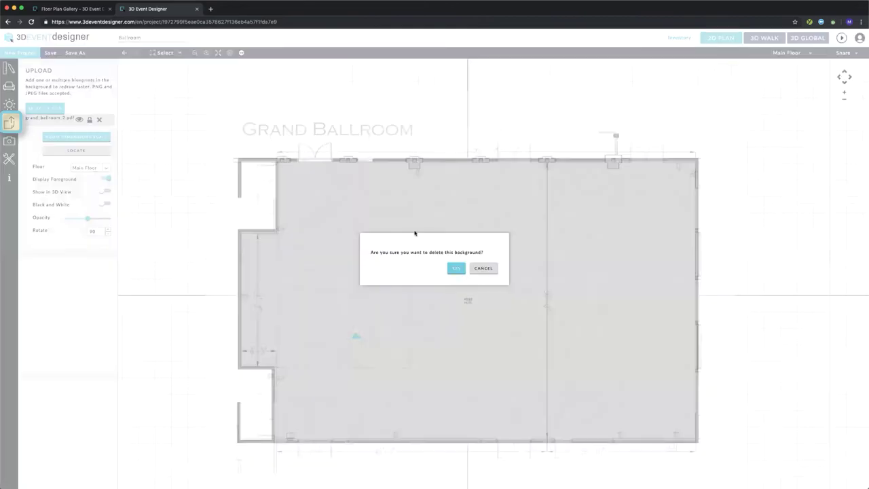
{"action": "left_click", "coordinate": [474, 269]}
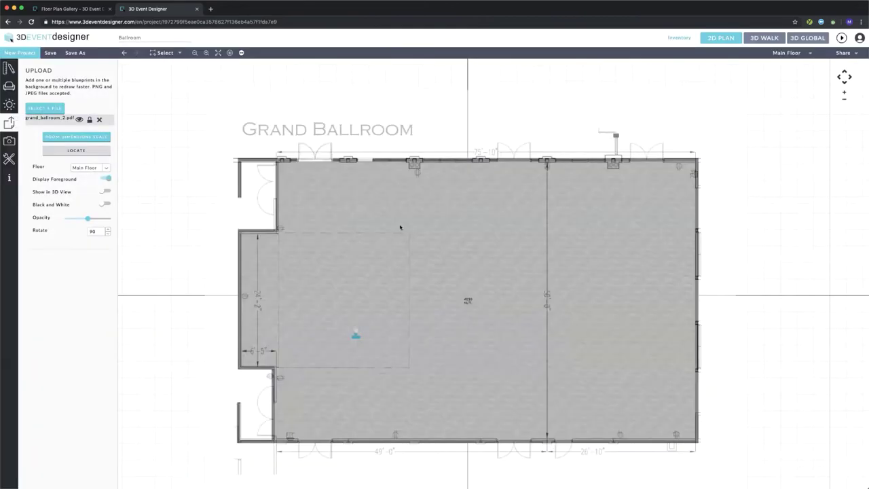
{"action": "left_click", "coordinate": [80, 120]}
- Draw a rectangular outdoor space along the outside of the ballroom's upper wall, from the upper-left alcove's inner wall to the right corner
{"action": "left_click_drag", "start_coordinate": [265, 119], "coordinate": [233, 192]}
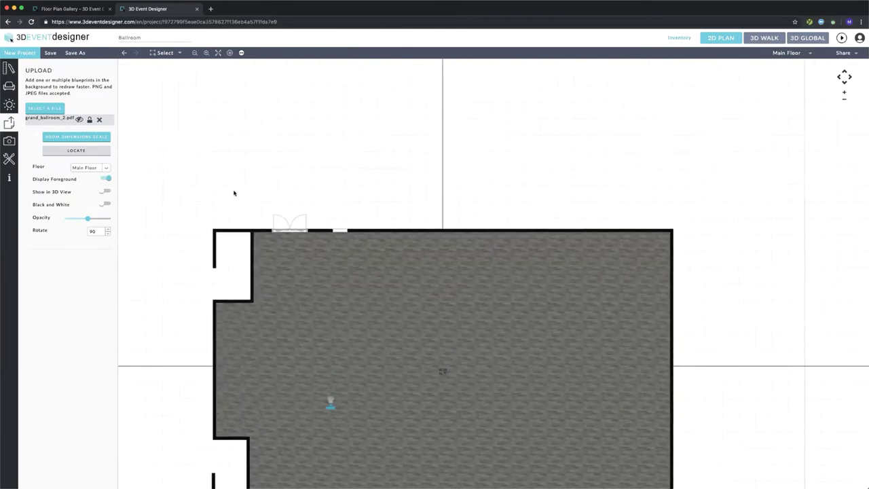
{"action": "left_click", "coordinate": [10, 67]}
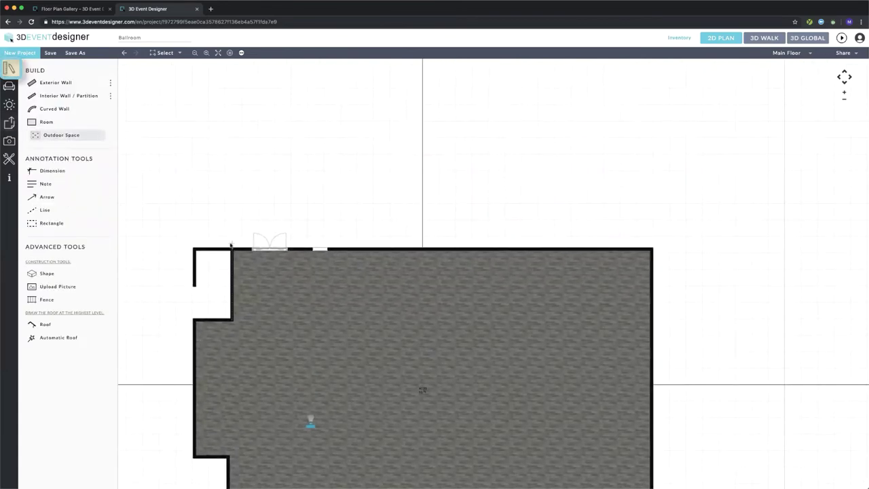
{"action": "left_click", "coordinate": [231, 250]}
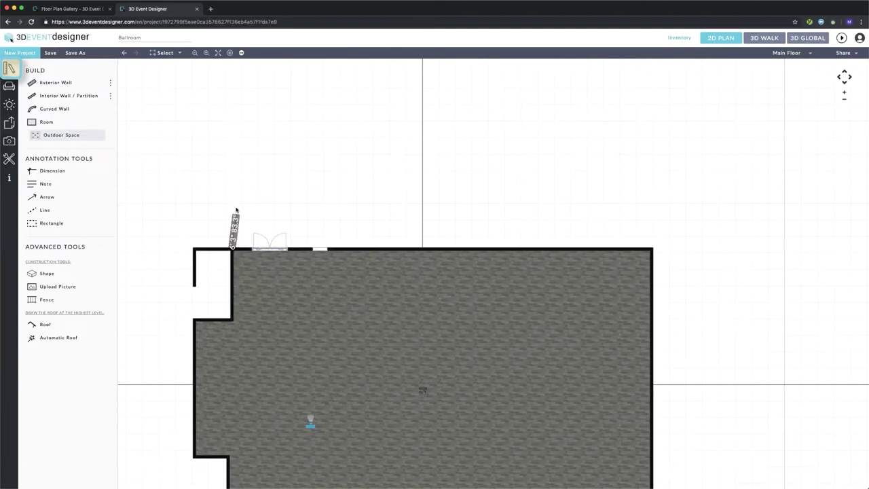
{"action": "left_click", "coordinate": [233, 117]}
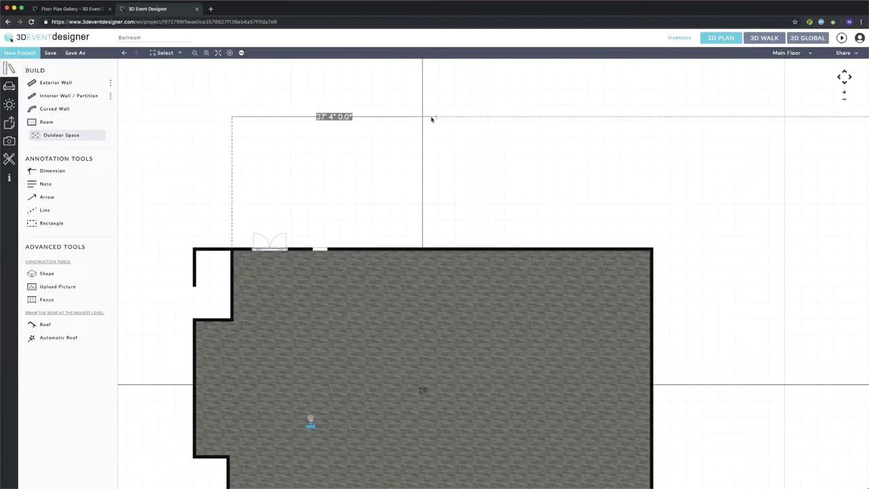
{"action": "left_click", "coordinate": [650, 119]}
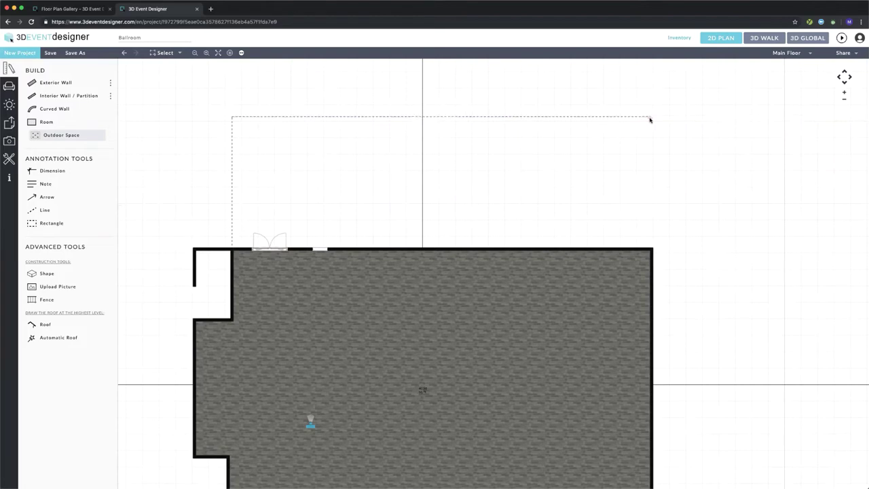
{"action": "left_click", "coordinate": [650, 250]}
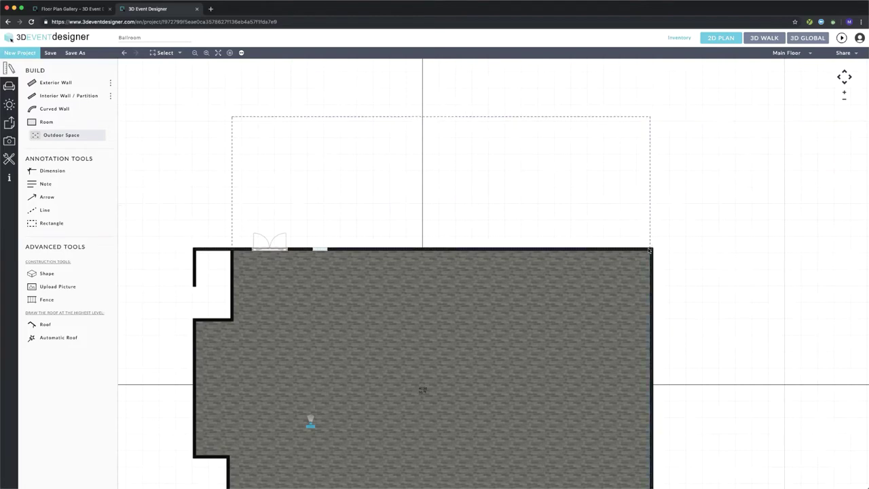
{"action": "left_click", "coordinate": [649, 250]}
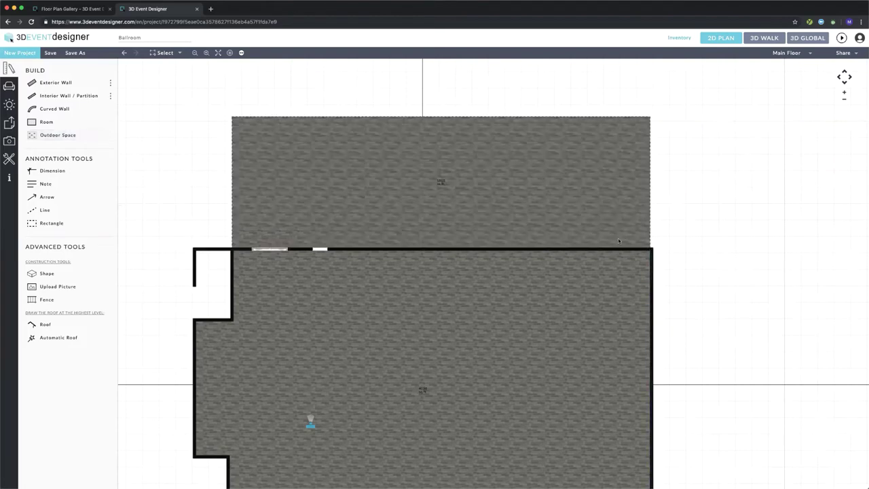
- Set the outdoor space's floor material to the plain dark green grass from the Outdoor materials
{"action": "left_click", "coordinate": [487, 192]}
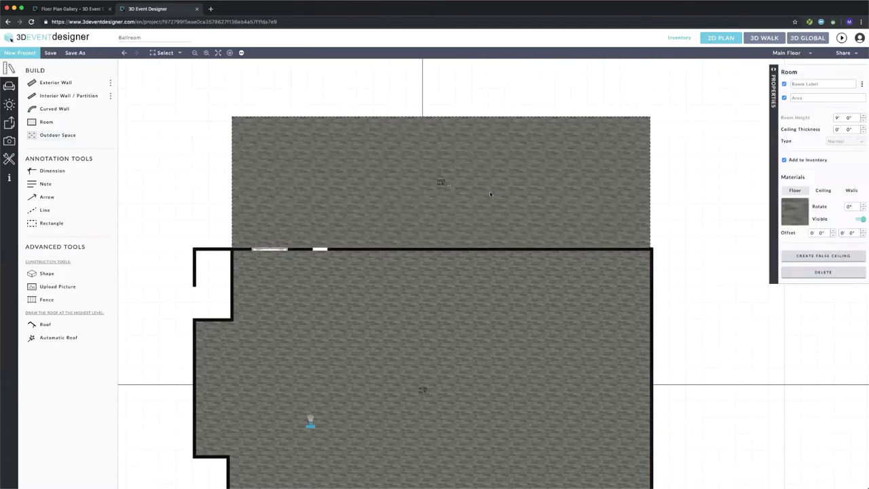
{"action": "left_click", "coordinate": [794, 190]}
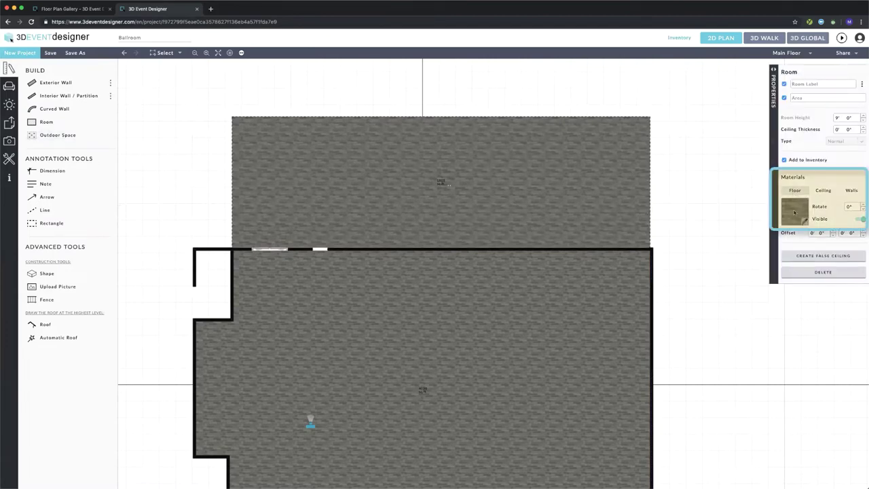
{"action": "left_click", "coordinate": [795, 212]}
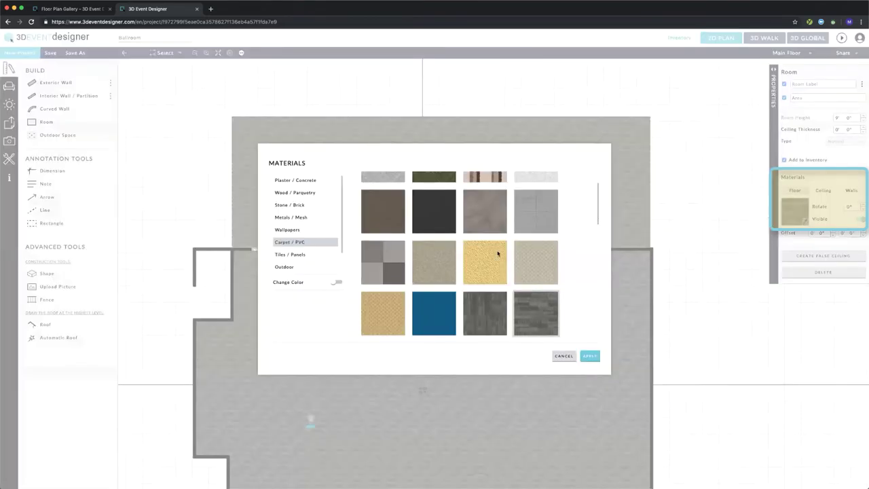
{"action": "left_click", "coordinate": [291, 267]}
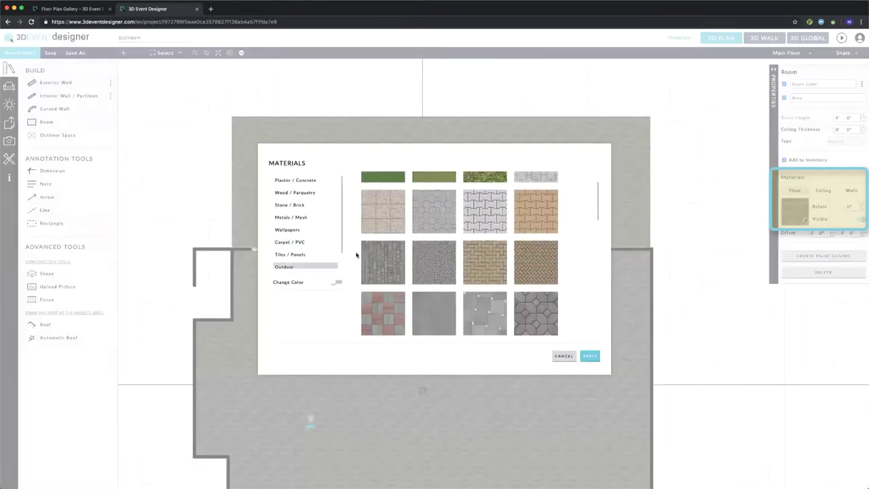
{"action": "left_click", "coordinate": [392, 211]}
{"action": "left_click", "coordinate": [590, 356]}
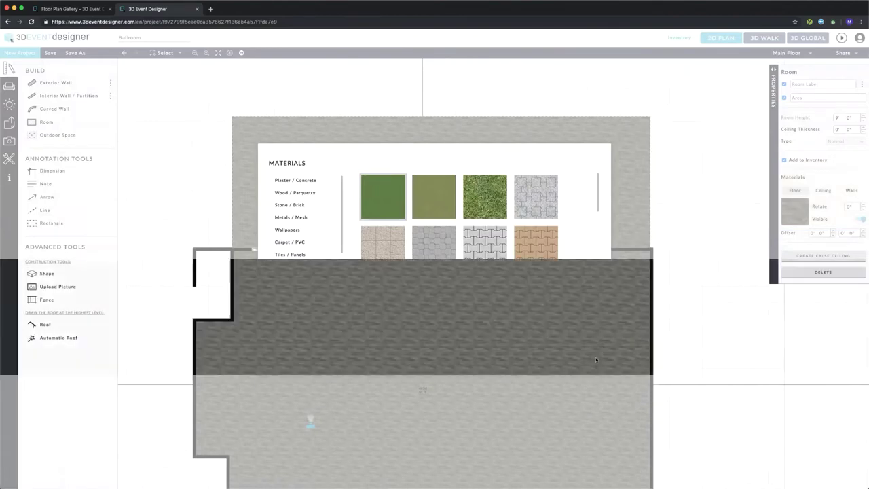
- Hide the outdoor space's ceiling and check the open lawn in the 3D global view before returning to the 2D plan
{"action": "left_click", "coordinate": [826, 192]}
{"action": "left_click", "coordinate": [859, 221]}
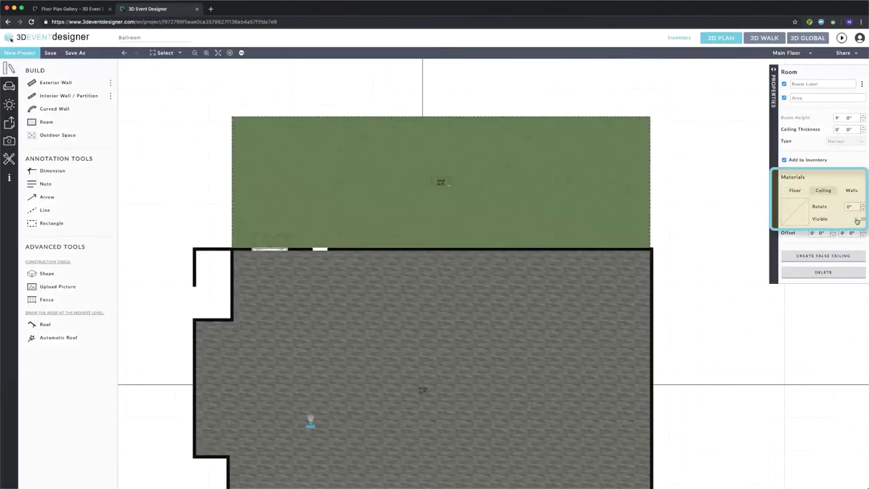
{"action": "left_click", "coordinate": [807, 38]}
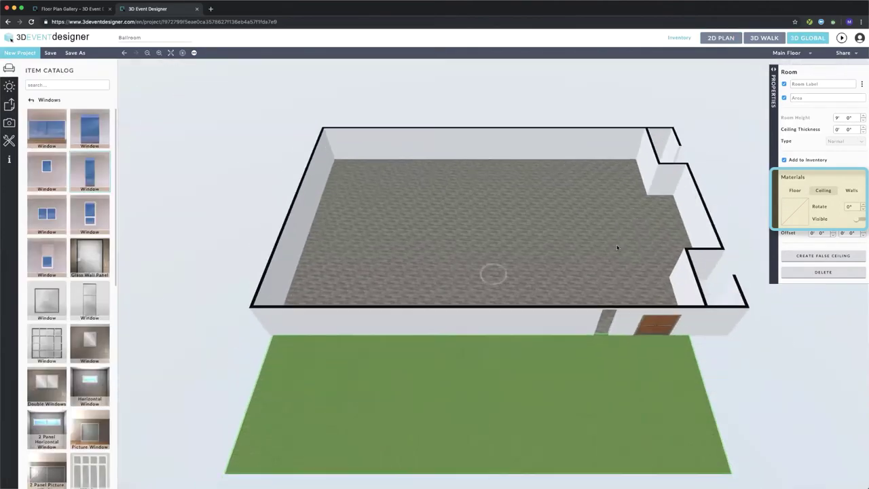
{"action": "left_click_drag", "start_coordinate": [617, 248], "coordinate": [647, 248]}
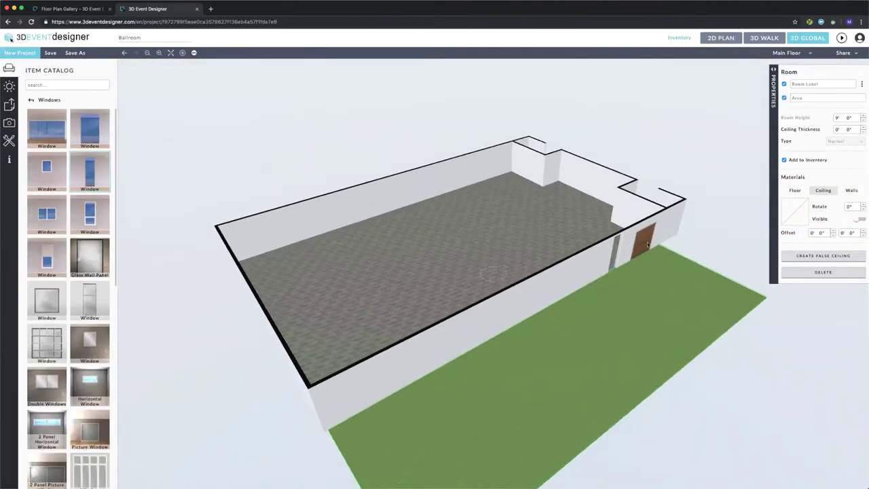
{"action": "left_click", "coordinate": [721, 37]}
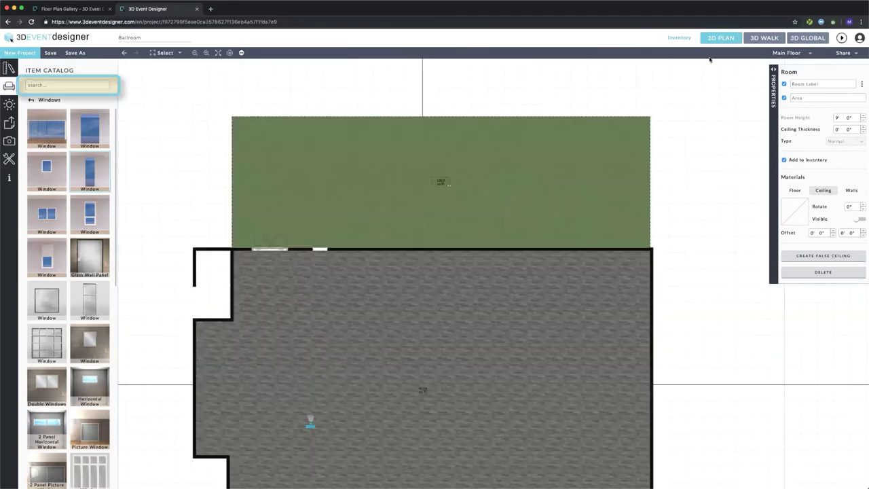
- Search the item catalog for "tree" and place the weeping willow on the lawn just outside the double door and window
{"action": "left_click", "coordinate": [53, 83]}
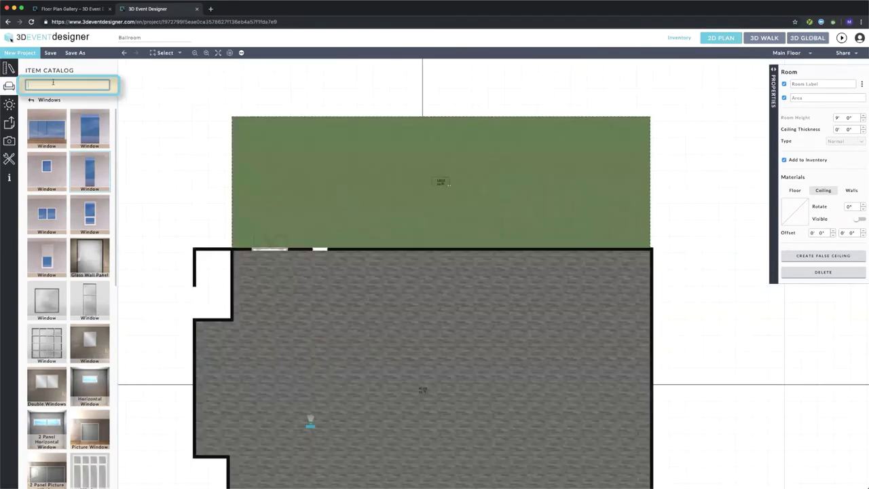
{"action": "type", "text": "tree"}
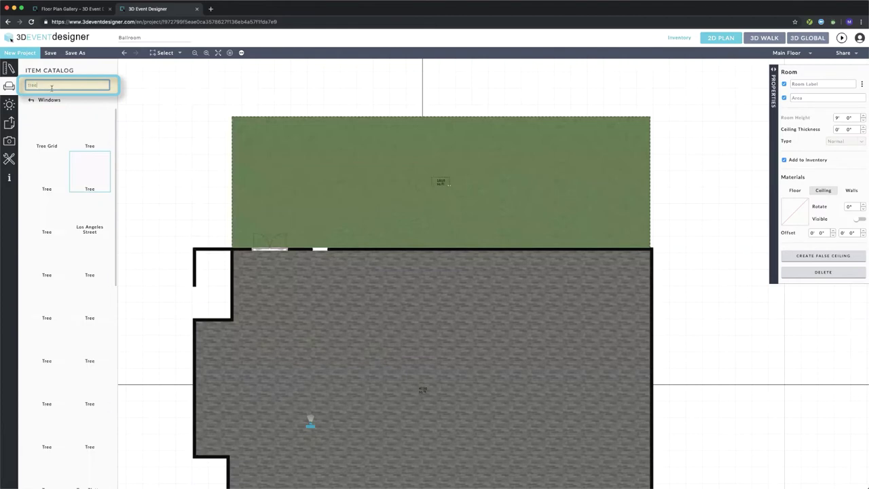
{"action": "key", "text": "Return"}
{"action": "left_click_drag", "start_coordinate": [313, 153], "coordinate": [316, 154]}
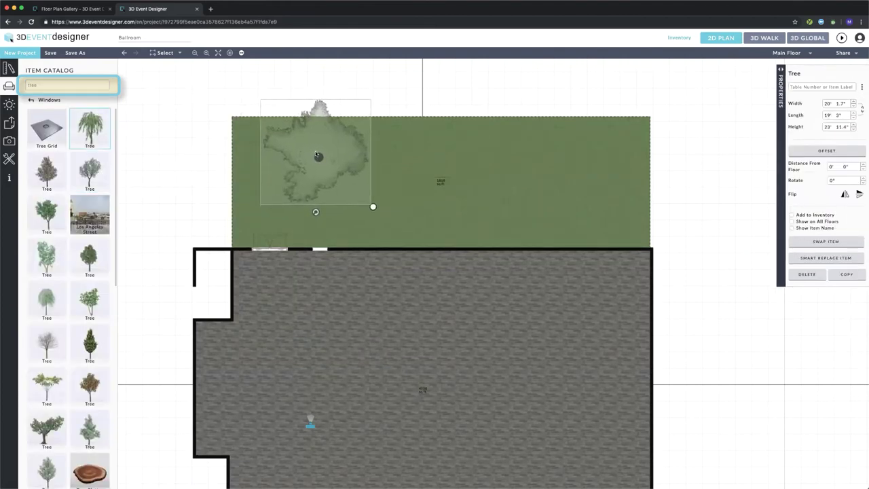
- Walk toward the window in the 3D walk view to see the tree outside, look around the room, and return to 2D
{"action": "left_click", "coordinate": [765, 38]}
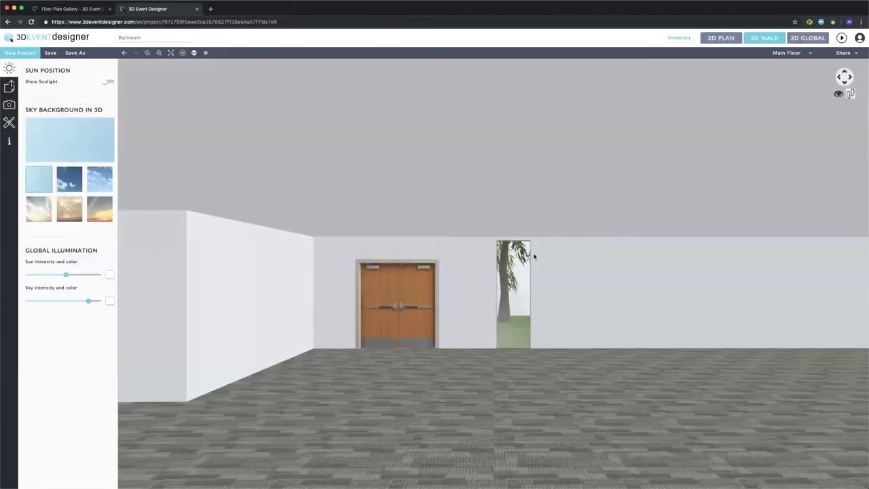
{"action": "key", "text": "Up"}
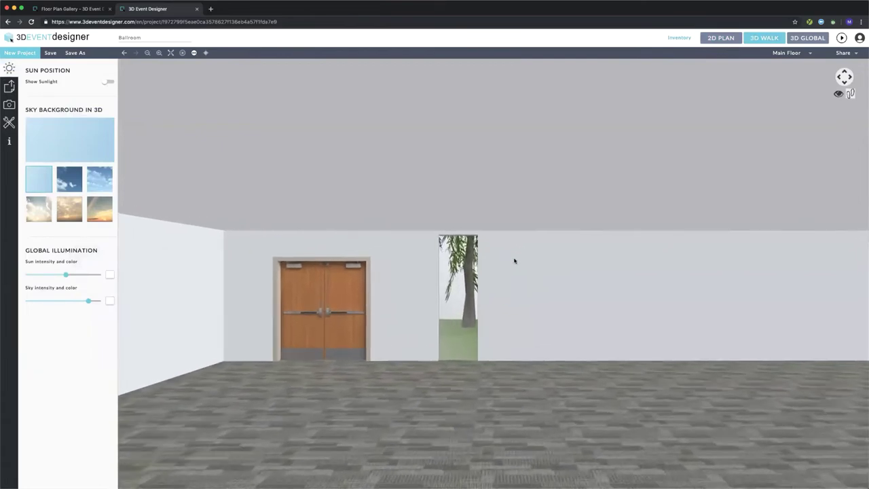
{"action": "key", "text": "Up"}
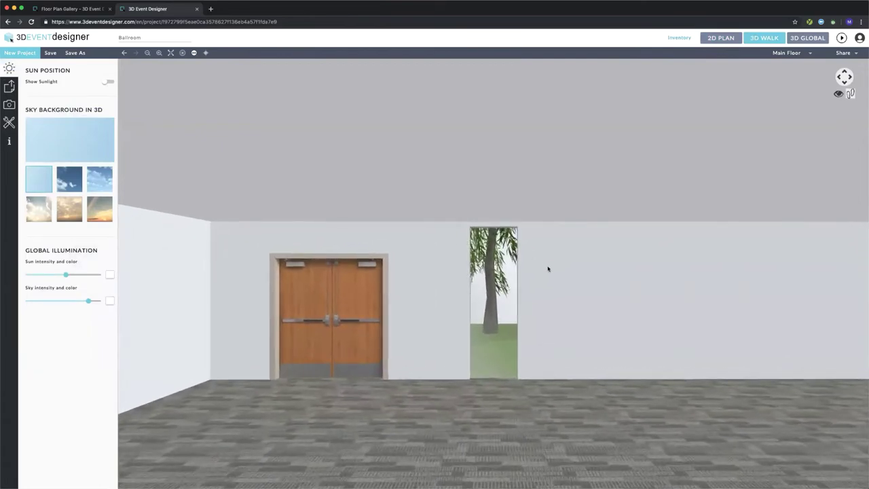
{"action": "left_click_drag", "start_coordinate": [681, 140], "coordinate": [507, 220]}
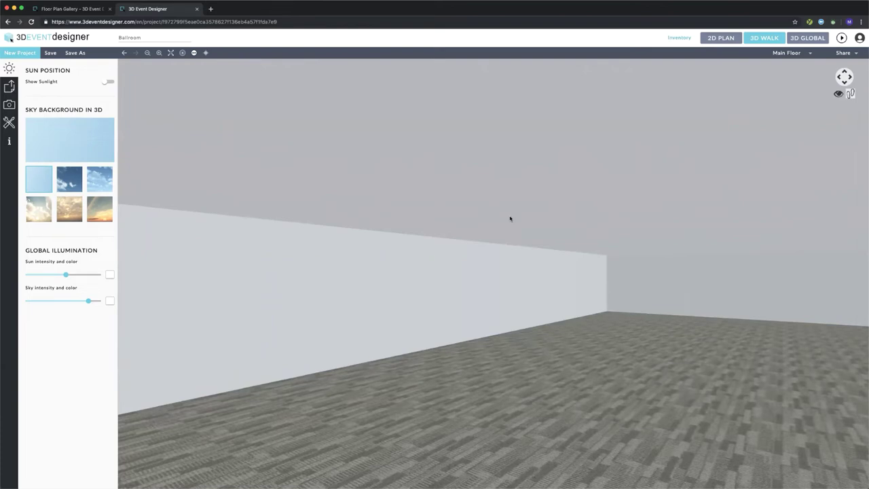
{"action": "left_click", "coordinate": [714, 42]}
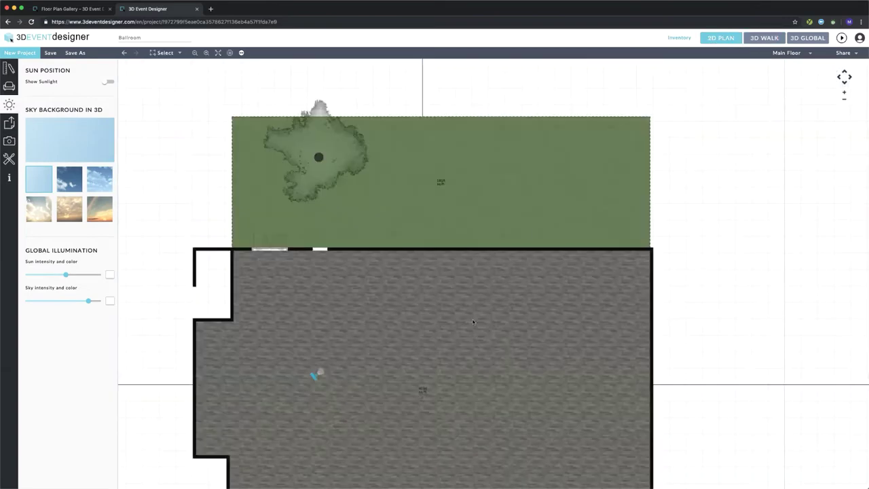
- Change the ballroom's floor material to the plain brown carpet from the Carpet / PVC materials
{"action": "left_click", "coordinate": [396, 260]}
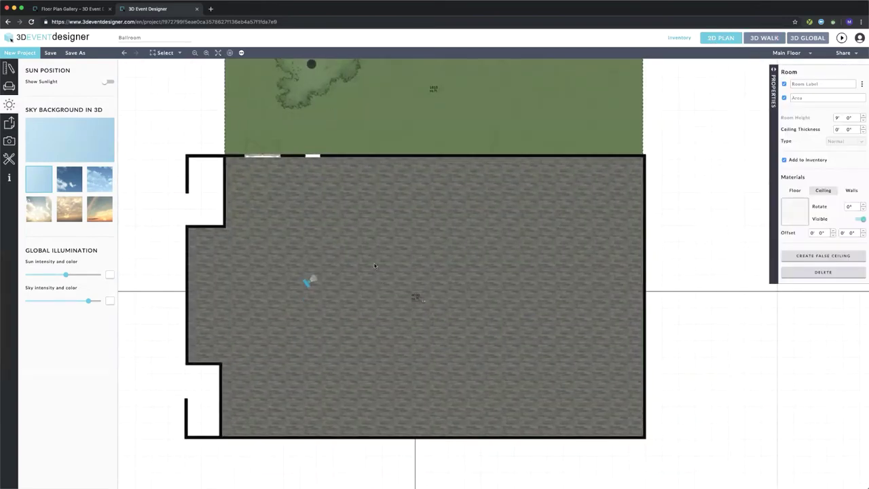
{"action": "left_click", "coordinate": [796, 192]}
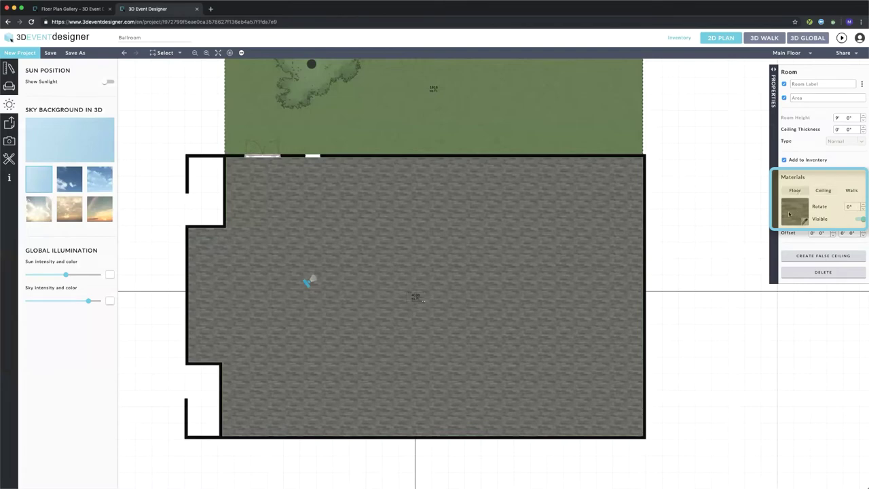
{"action": "left_click", "coordinate": [789, 214]}
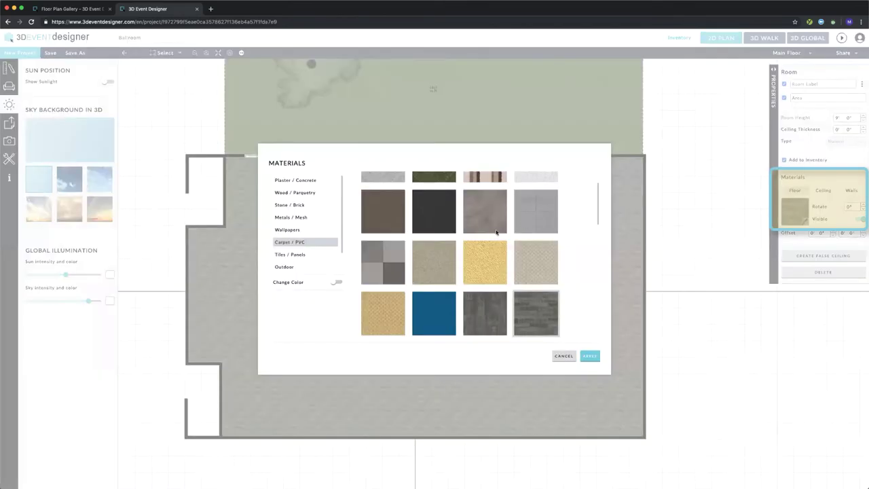
{"action": "scroll", "coordinate": [302, 222], "scroll_direction": "down", "scroll_amount": 1}
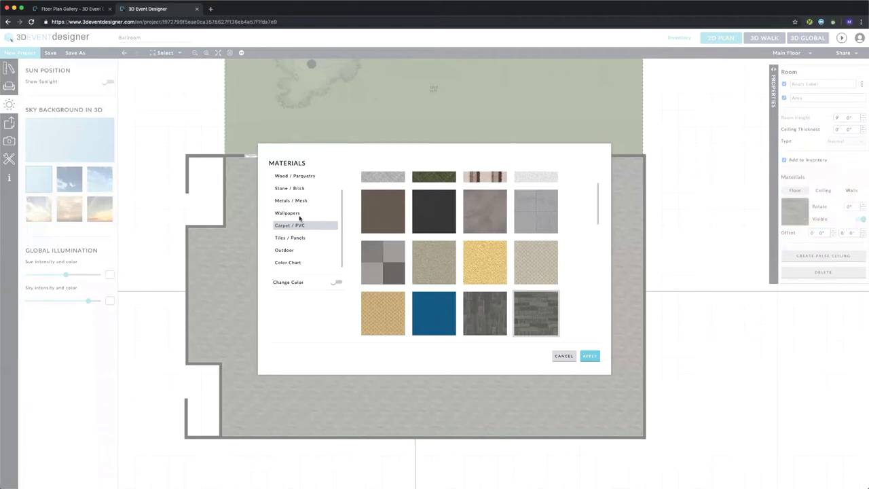
{"action": "scroll", "coordinate": [300, 218], "scroll_direction": "up", "scroll_amount": 1}
{"action": "scroll", "coordinate": [427, 247], "scroll_direction": "down", "scroll_amount": 3}
{"action": "scroll", "coordinate": [426, 247], "scroll_direction": "up", "scroll_amount": 4}
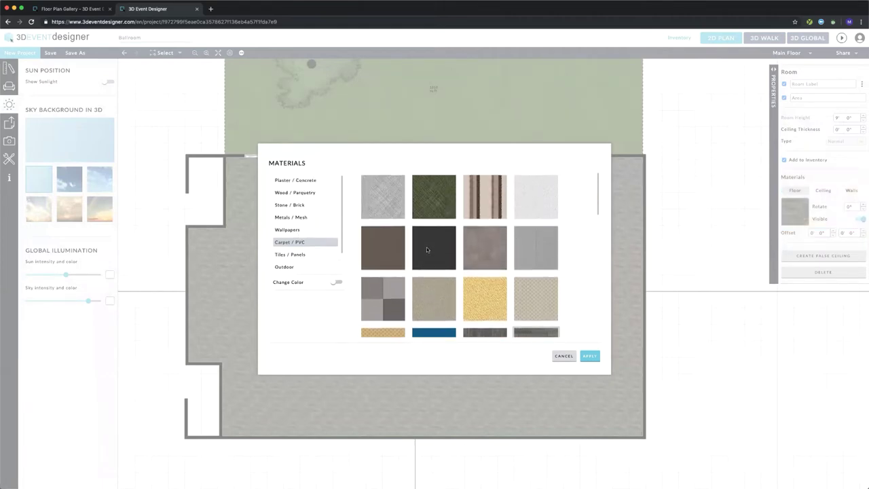
{"action": "scroll", "coordinate": [427, 247], "scroll_direction": "down", "scroll_amount": 3}
{"action": "scroll", "coordinate": [427, 249], "scroll_direction": "up", "scroll_amount": 2}
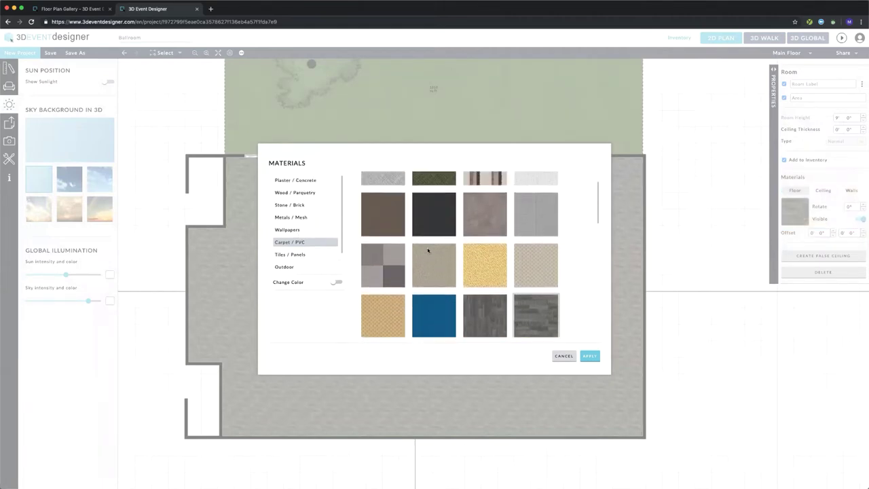
{"action": "left_click", "coordinate": [395, 233]}
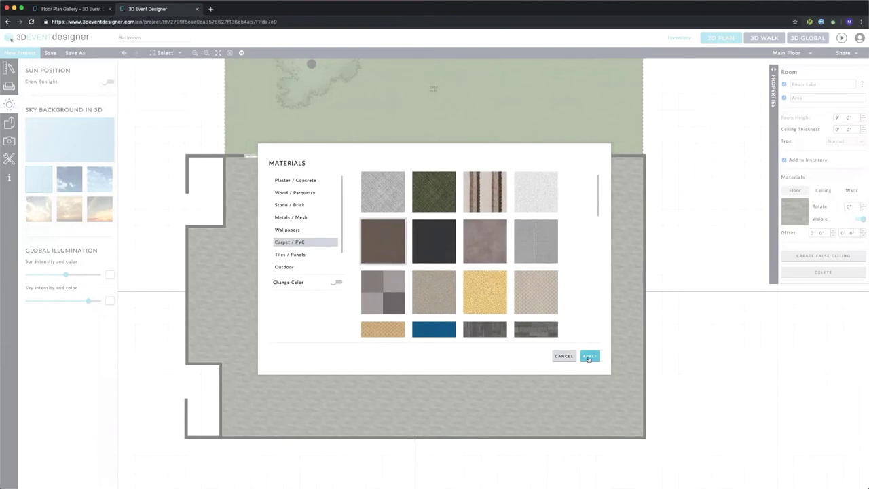
{"action": "left_click", "coordinate": [589, 357]}
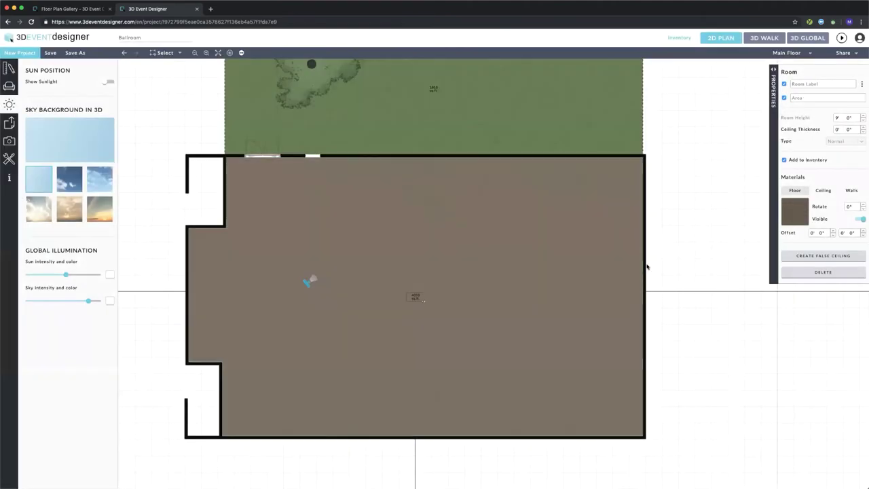
- Check the ballroom's brown carpet in the 3D walk view and return to the 2D plan
{"action": "left_click", "coordinate": [764, 38]}
{"action": "left_click_drag", "start_coordinate": [523, 289], "coordinate": [497, 279]}
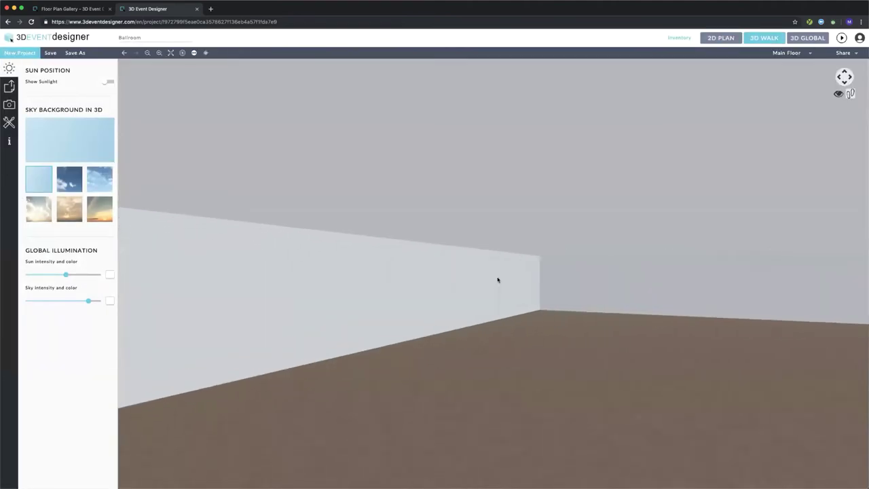
{"action": "left_click", "coordinate": [722, 42]}
- Set the ballroom's ceiling material to the cream plaster from the Plaster / Concrete materials
{"action": "left_click", "coordinate": [460, 268]}
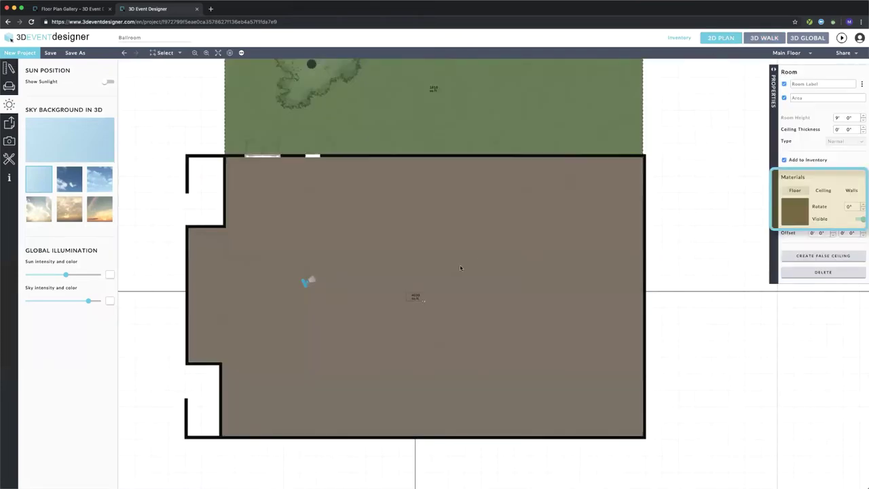
{"action": "left_click", "coordinate": [821, 192]}
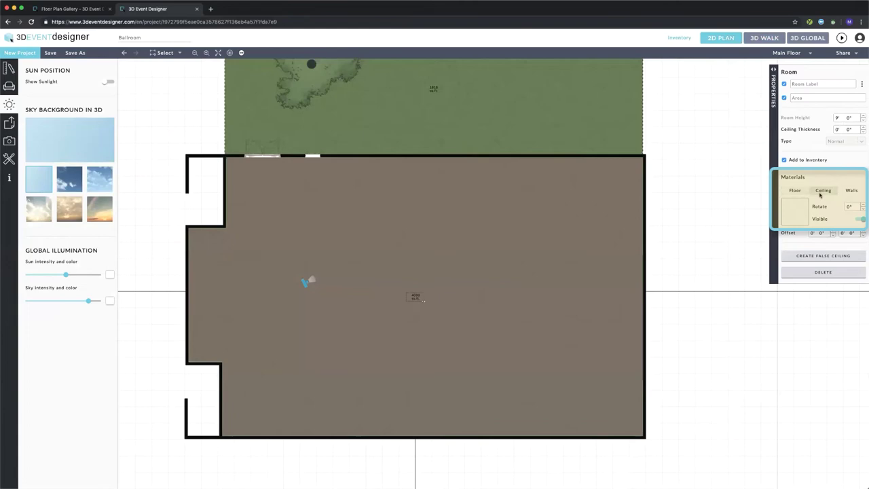
{"action": "left_click", "coordinate": [792, 217]}
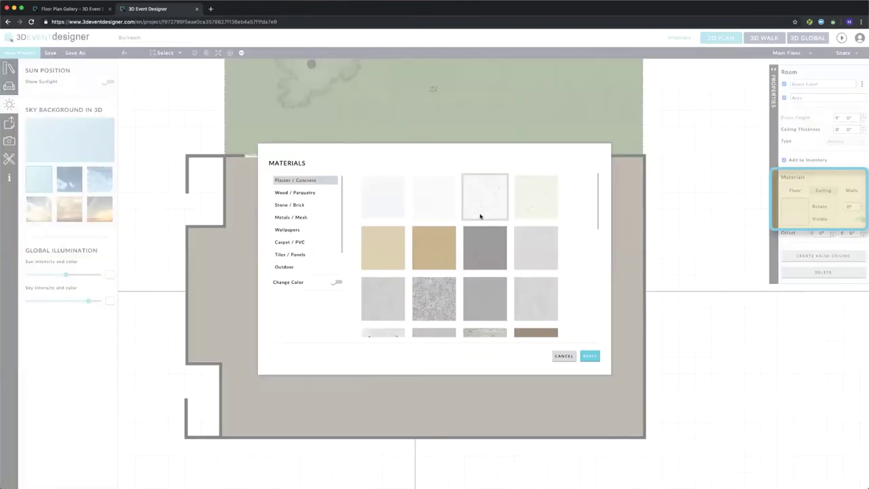
{"action": "left_click", "coordinate": [529, 207]}
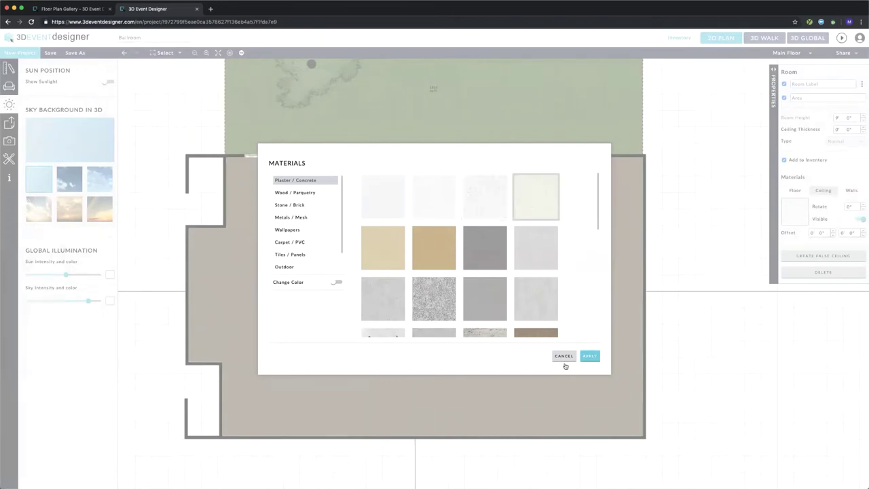
{"action": "left_click", "coordinate": [589, 356]}
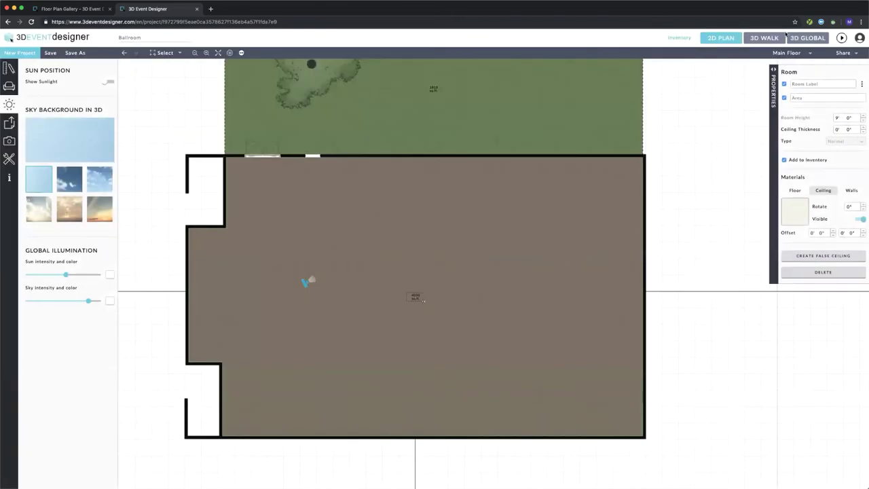
- Inspect the ceiling in the 3D walk view, examine the whole venue from the opposite side in 3D global, and select the ballroom
{"action": "left_click", "coordinate": [765, 37]}
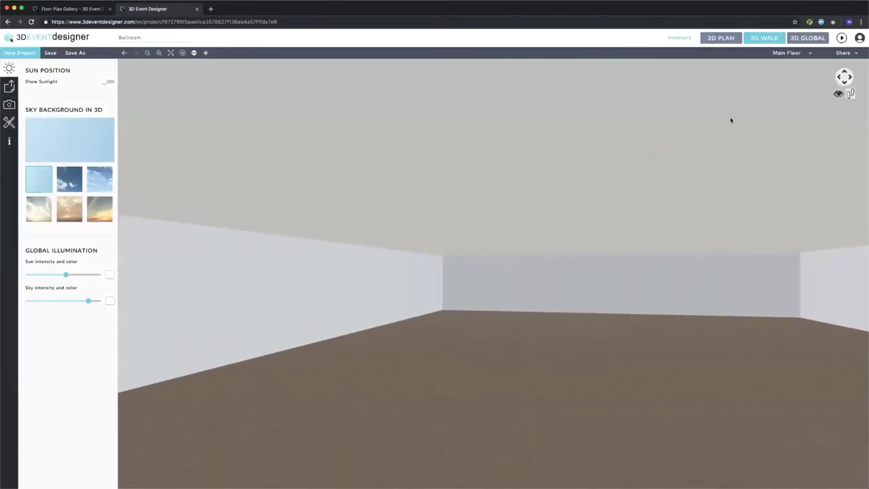
{"action": "left_click", "coordinate": [808, 37]}
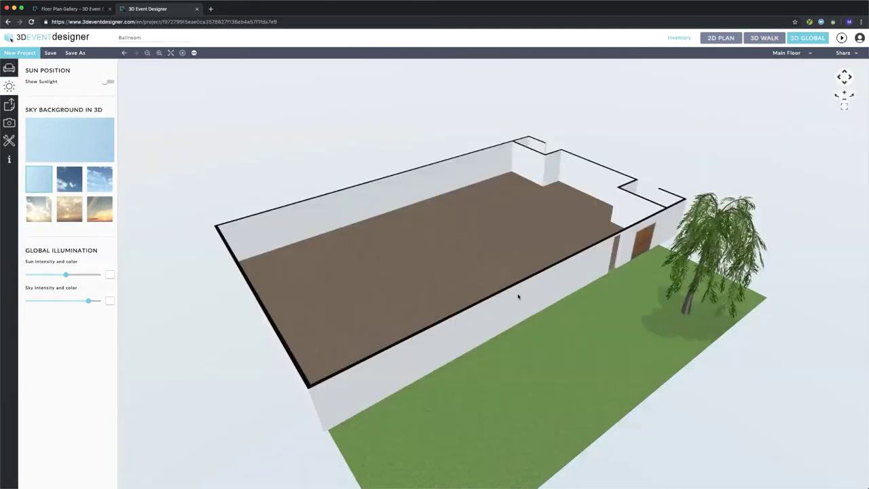
{"action": "left_click_drag", "start_coordinate": [518, 296], "coordinate": [624, 339]}
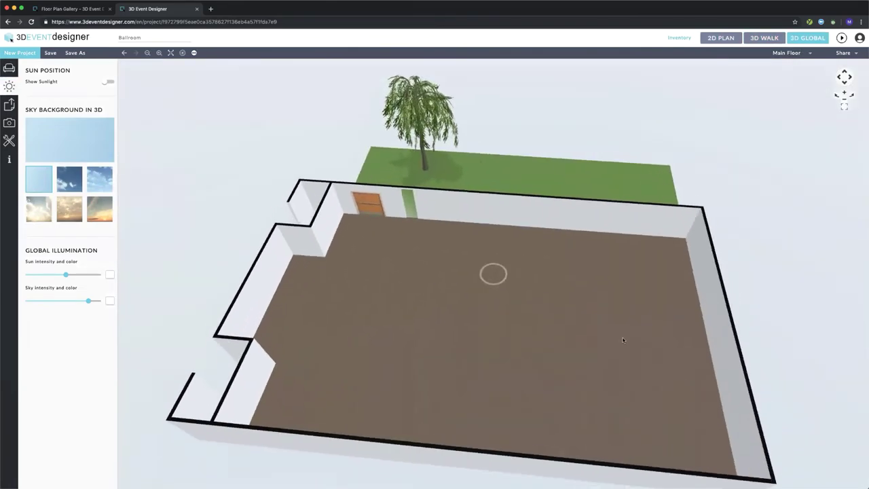
{"action": "left_click", "coordinate": [496, 323]}
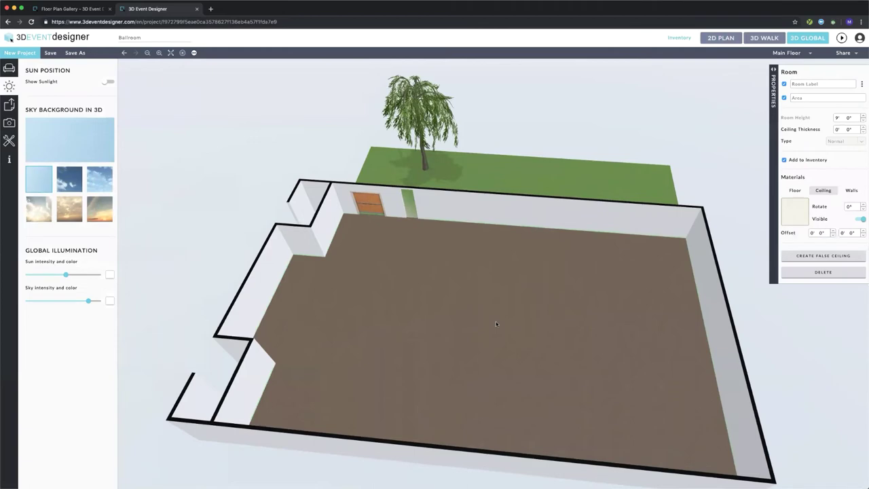
- Try the darker tan plaster with reduced brightness on all of the ballroom's walls, and undo the change
{"action": "left_click", "coordinate": [849, 191]}
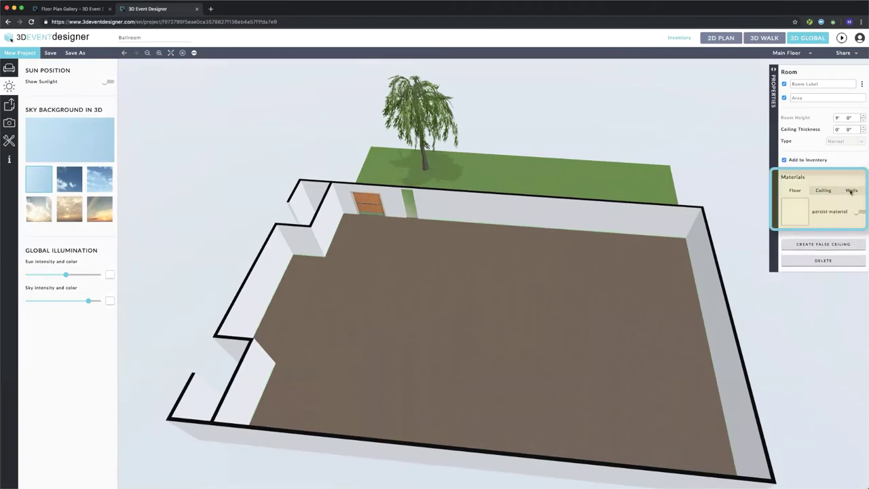
{"action": "left_click", "coordinate": [798, 211]}
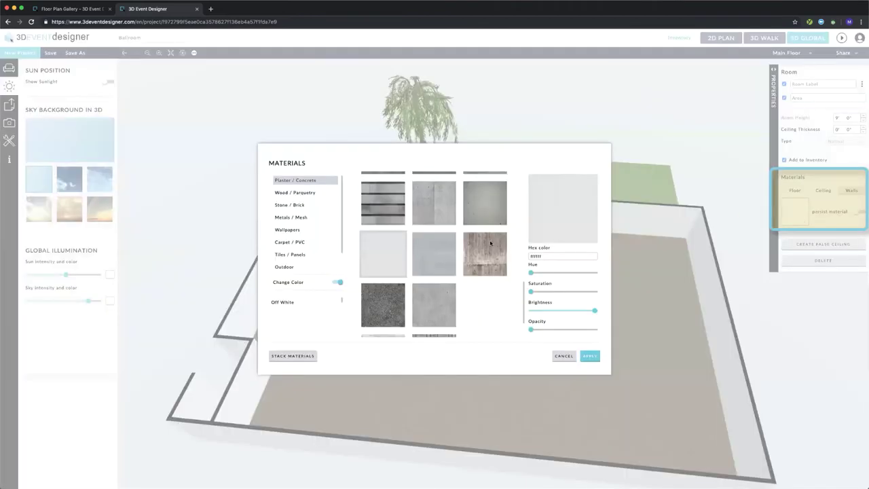
{"action": "scroll", "coordinate": [444, 247], "scroll_direction": "down", "scroll_amount": 5}
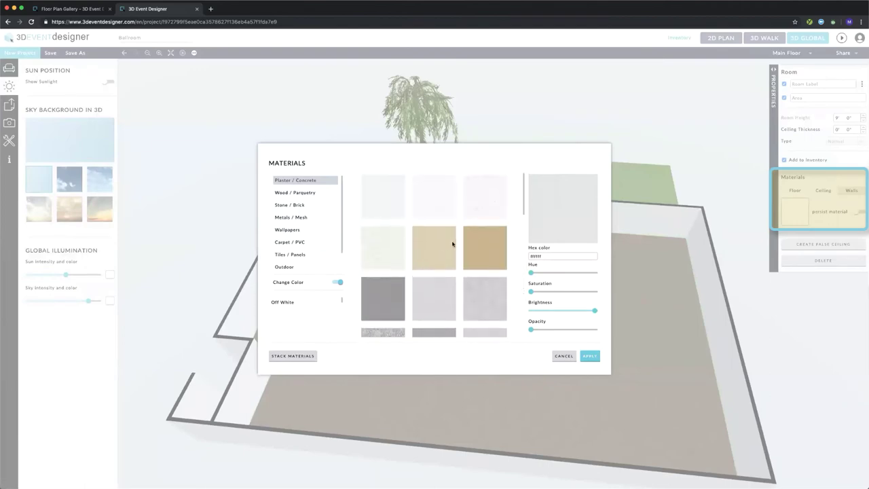
{"action": "left_click", "coordinate": [484, 248]}
{"action": "left_click_drag", "start_coordinate": [595, 310], "coordinate": [584, 311]}
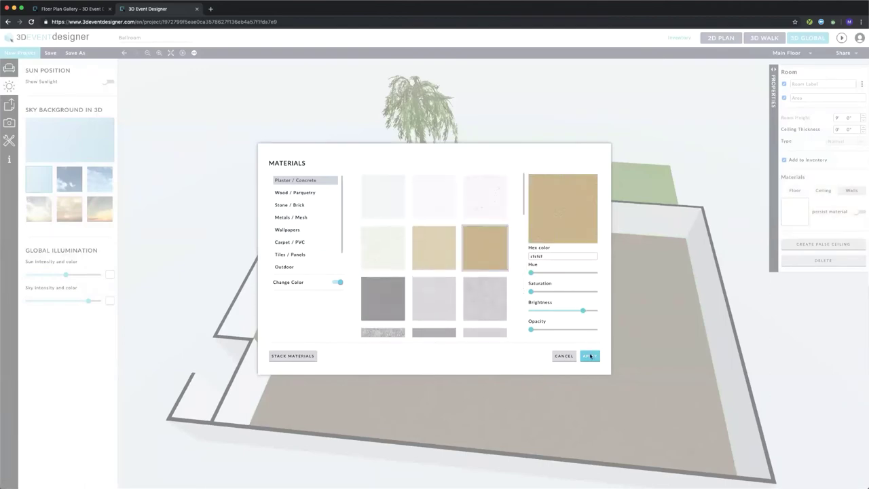
{"action": "left_click", "coordinate": [590, 356]}
{"action": "mouse_move", "coordinate": [591, 354]}
{"action": "left_mouse_down"}
{"action": "mouse_move", "coordinate": [465, 341]}
{"action": "mouse_move", "coordinate": [553, 355]}
{"action": "mouse_move", "coordinate": [605, 350]}
{"action": "left_mouse_up"}
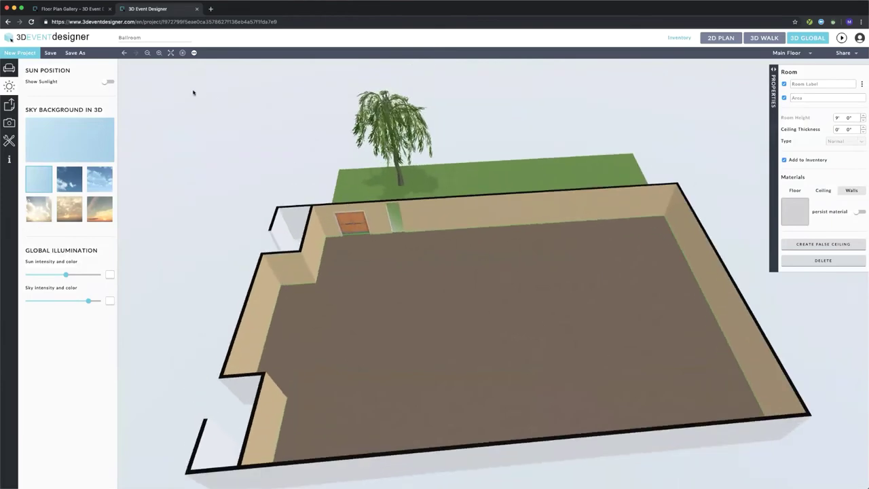
{"action": "left_click", "coordinate": [124, 52]}
{"action": "left_click_drag", "start_coordinate": [484, 318], "coordinate": [497, 314]}
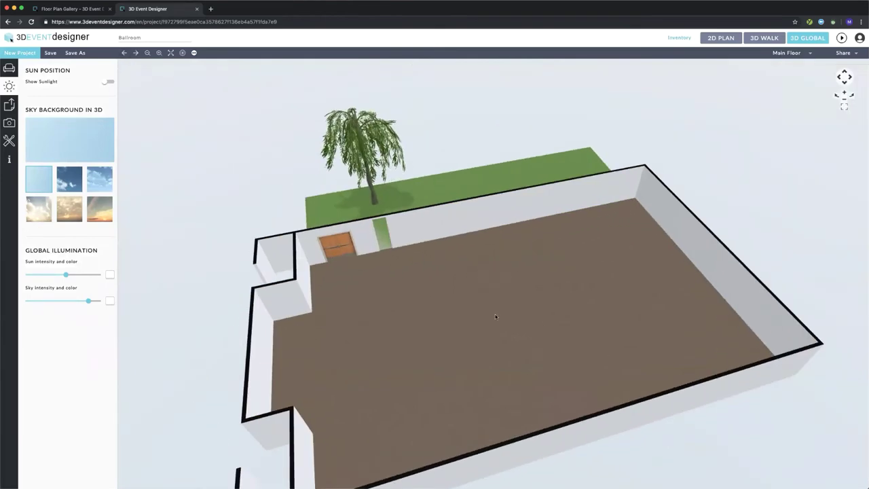
- Set the inner face of the long garden-side wall to the darker tan plaster from the Plaster / Concrete materials
{"action": "left_click", "coordinate": [500, 216]}
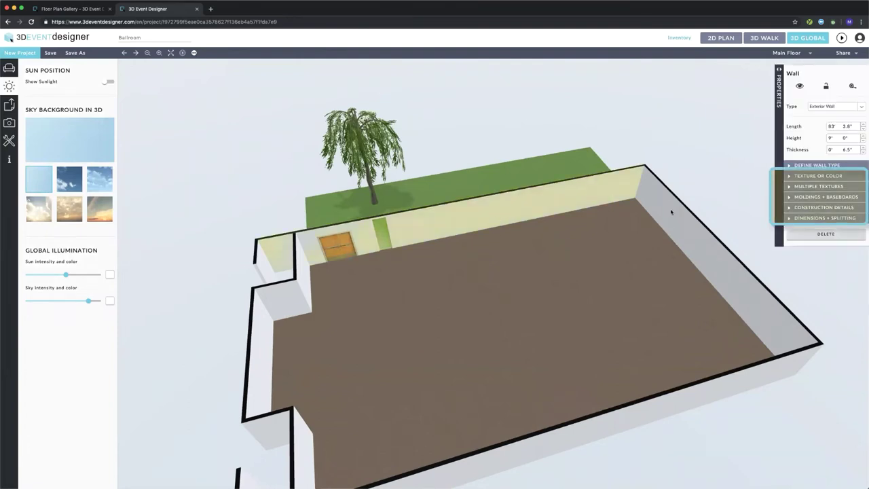
{"action": "left_click", "coordinate": [818, 176]}
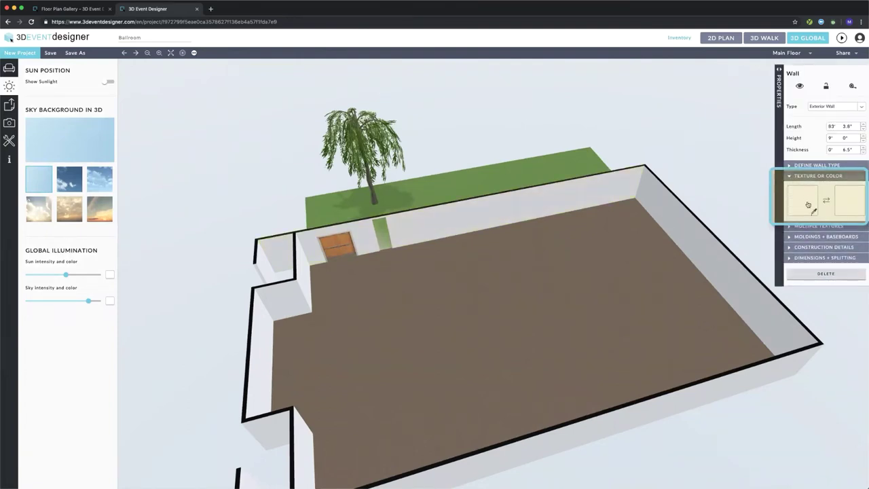
{"action": "left_click", "coordinate": [827, 201]}
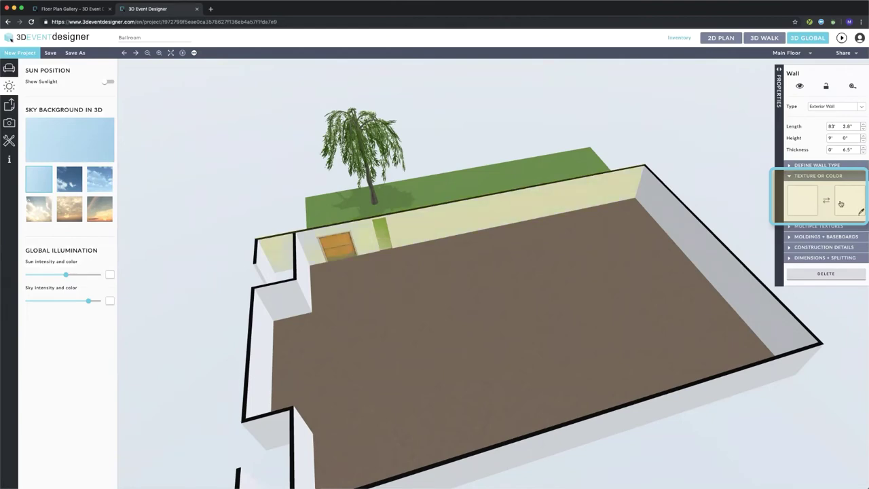
{"action": "left_click", "coordinate": [844, 203]}
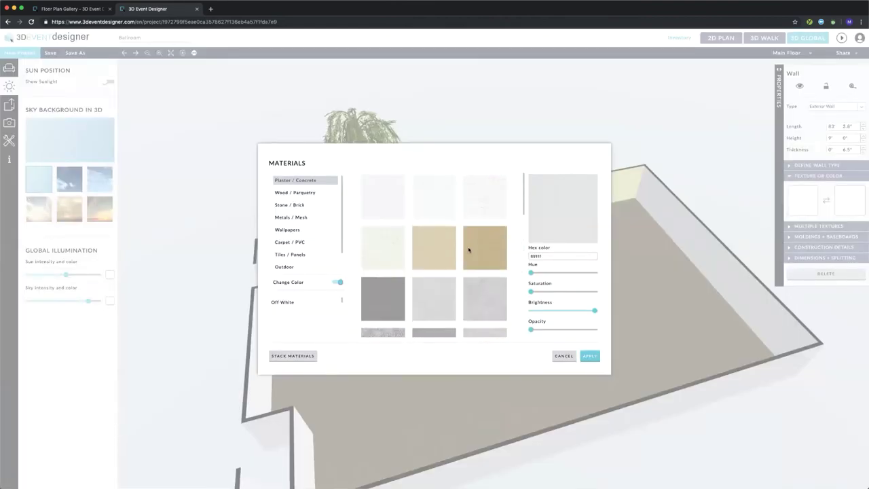
{"action": "left_click", "coordinate": [479, 248]}
{"action": "left_click", "coordinate": [590, 359]}
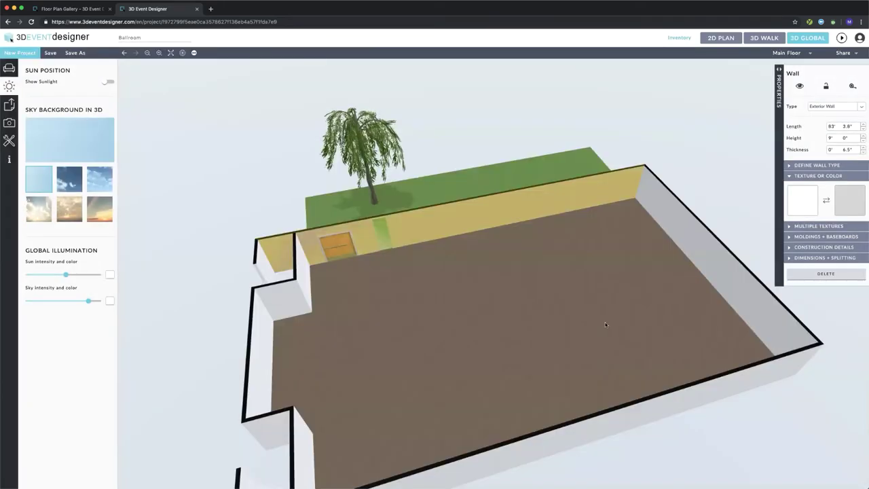
- Copy the tan plaster from the garden-side wall onto the inner face of the adjoining full-width end wall
{"action": "left_click_drag", "start_coordinate": [605, 322], "coordinate": [539, 233]}
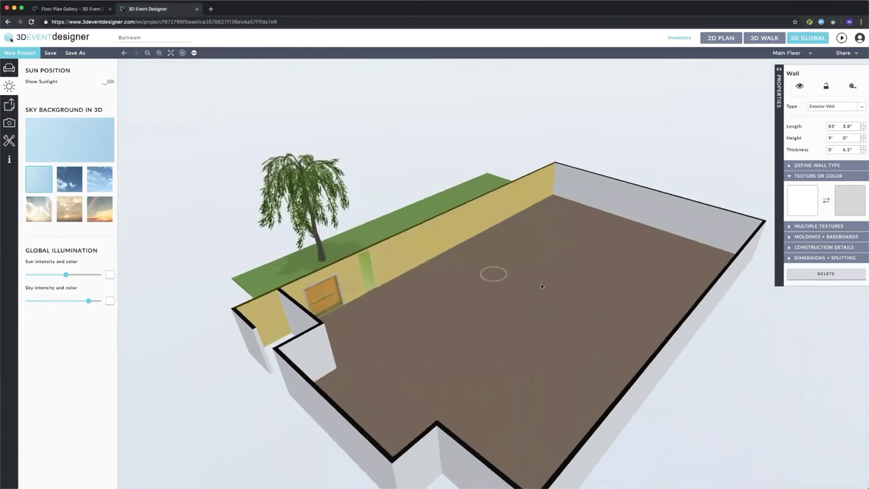
{"action": "left_click", "coordinate": [503, 243]}
{"action": "left_click_drag", "start_coordinate": [595, 190], "coordinate": [609, 300]}
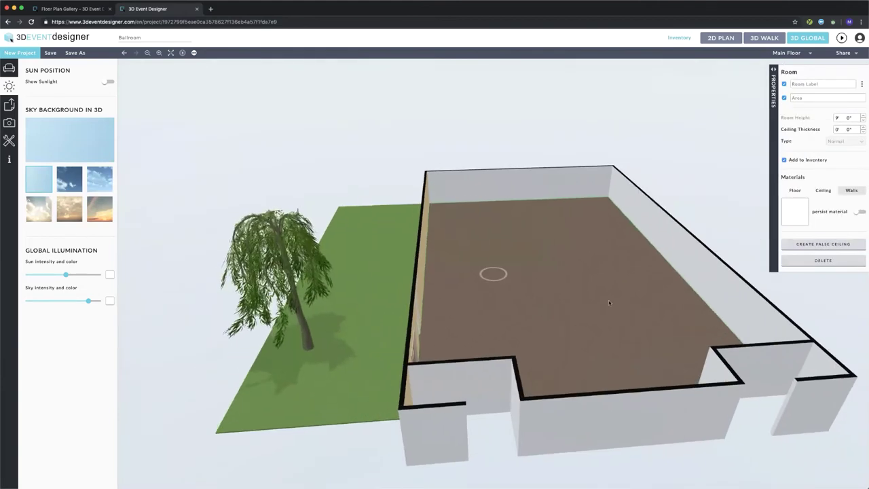
{"action": "left_click_drag", "start_coordinate": [544, 276], "coordinate": [538, 284]}
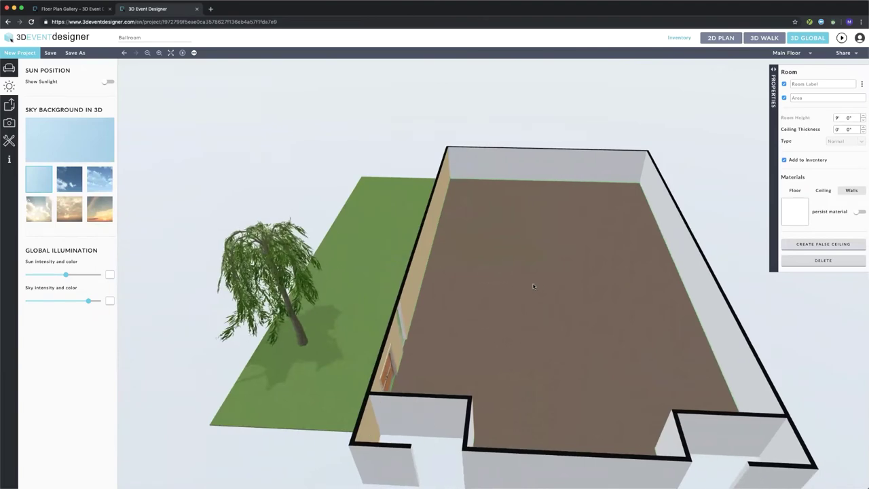
{"action": "left_click", "coordinate": [561, 165]}
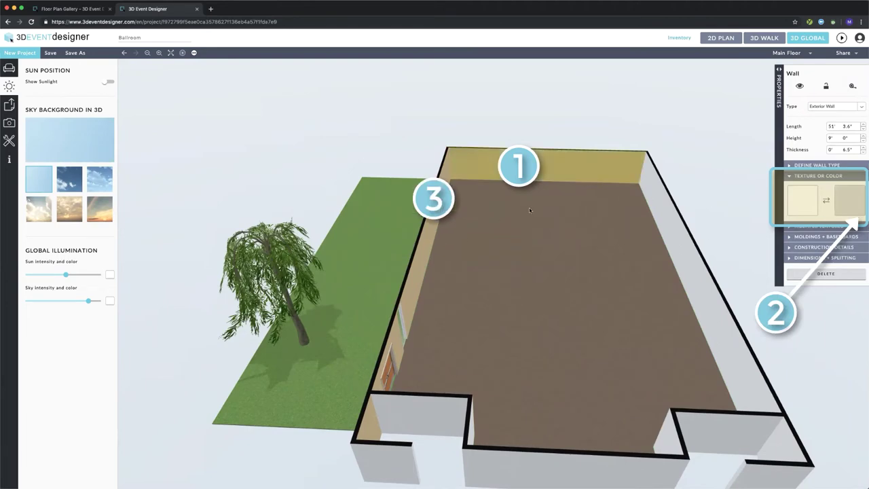
{"action": "left_click", "coordinate": [547, 220]}
- Copy the tan plaster from the end wall onto the inner face of the long wall opposite the garden
{"action": "left_click_drag", "start_coordinate": [563, 221], "coordinate": [617, 176]}
{"action": "left_click", "coordinate": [610, 182]}
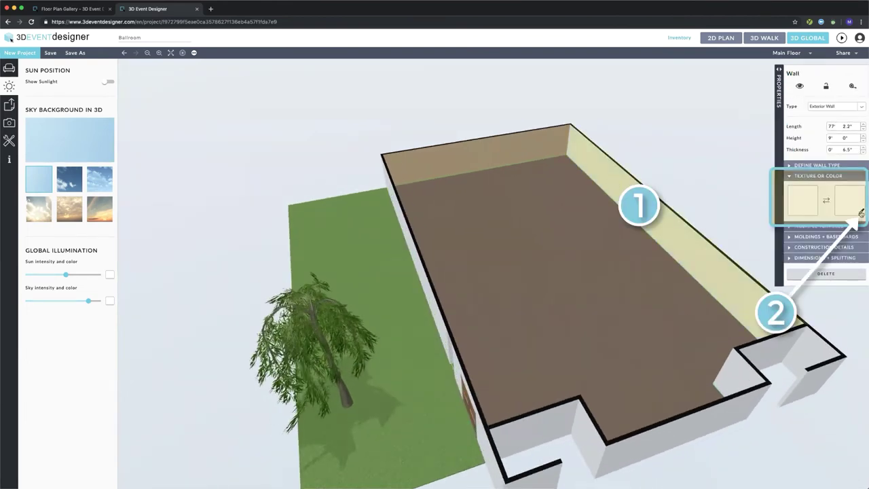
{"action": "left_click", "coordinate": [547, 207]}
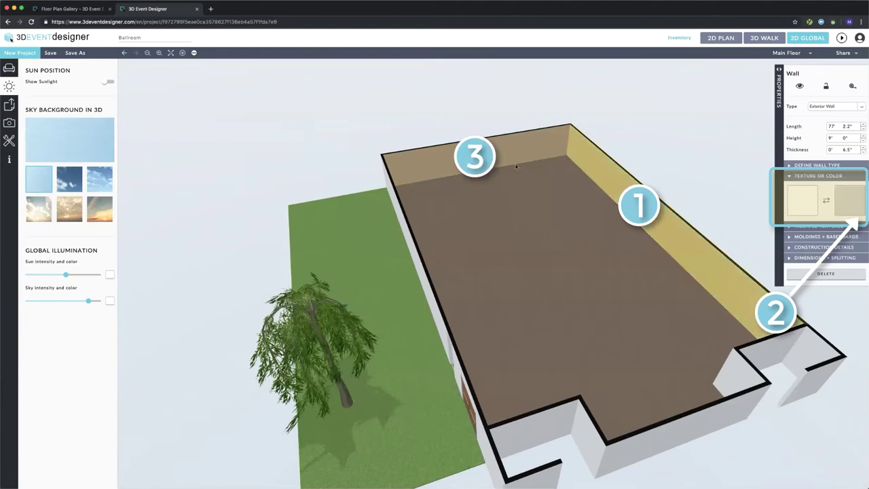
{"action": "left_click_drag", "start_coordinate": [575, 219], "coordinate": [475, 217]}
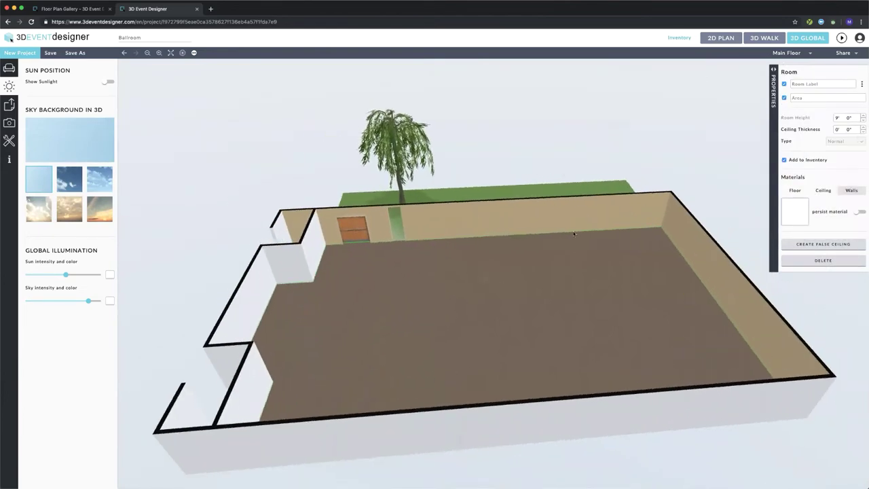
{"action": "left_click_drag", "start_coordinate": [574, 234], "coordinate": [643, 262]}
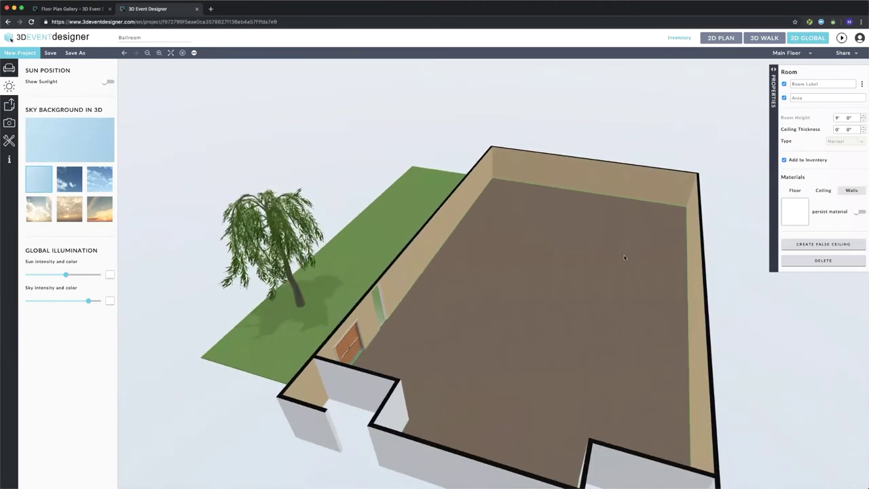
{"action": "left_click_drag", "start_coordinate": [508, 234], "coordinate": [452, 214]}
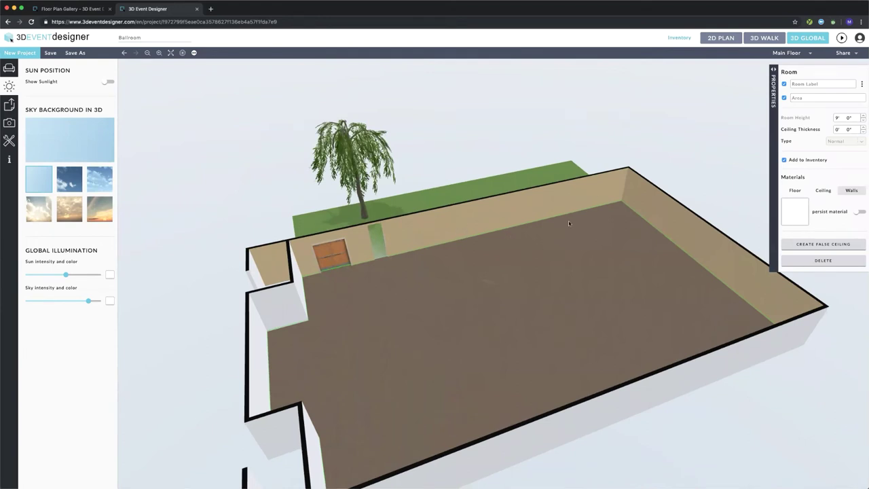
- In the 2D plan, split the inner-face material of the garden-side wall near the middle of the wall
{"action": "left_click", "coordinate": [721, 38]}
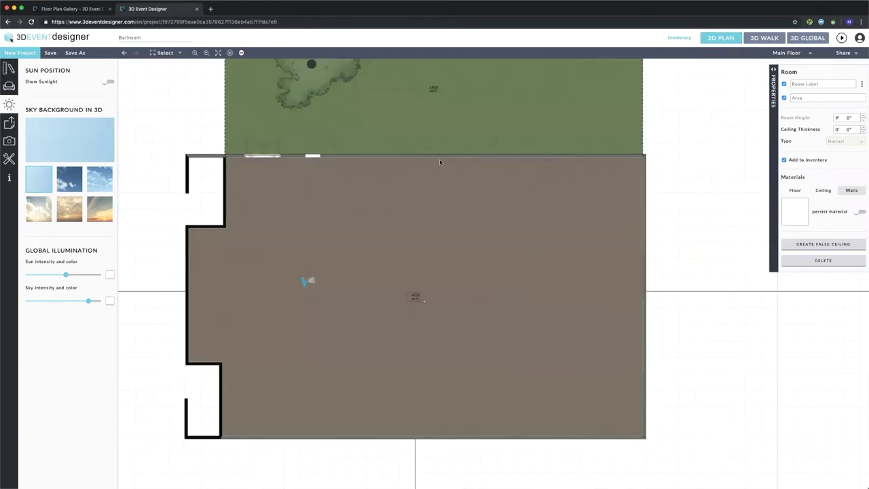
{"action": "scroll", "coordinate": [439, 162], "scroll_direction": "up", "scroll_amount": 3}
{"action": "left_click", "coordinate": [448, 157]}
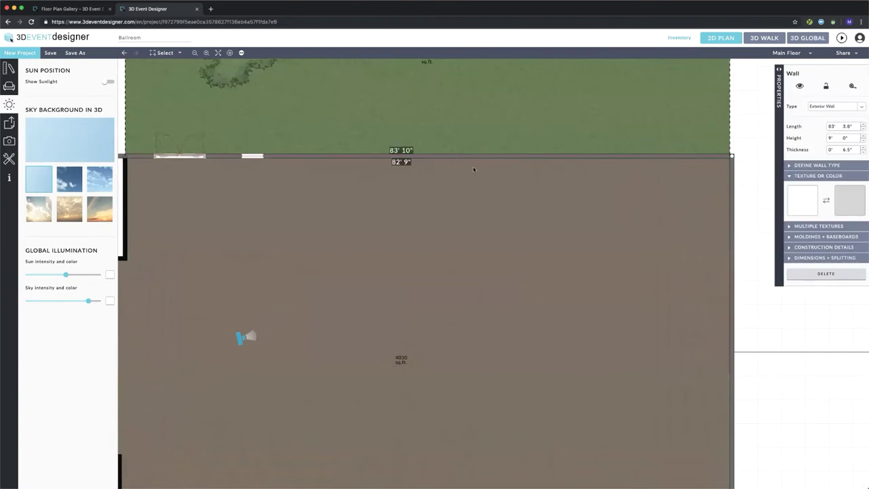
{"action": "left_click", "coordinate": [793, 228]}
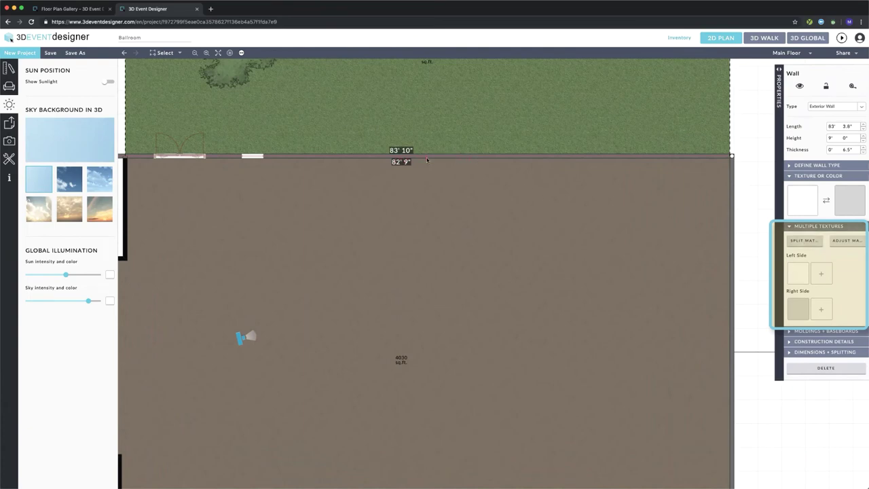
{"action": "left_click", "coordinate": [431, 158]}
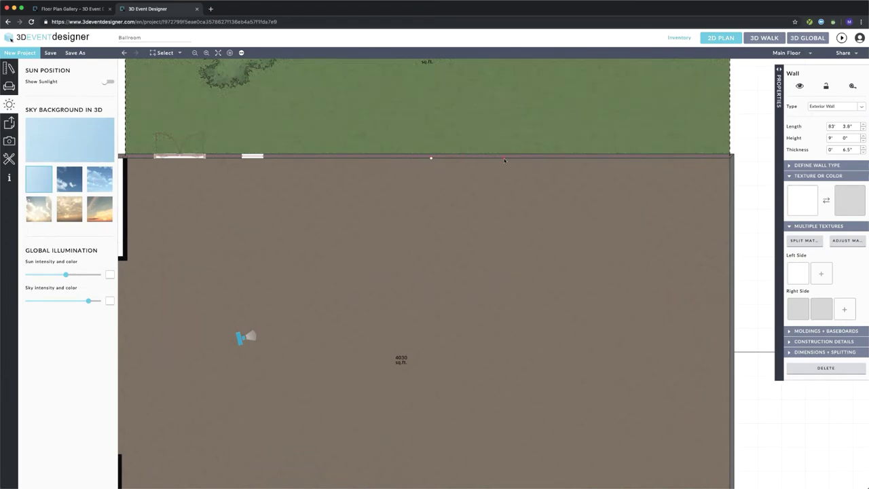
{"action": "key", "text": "Escape"}
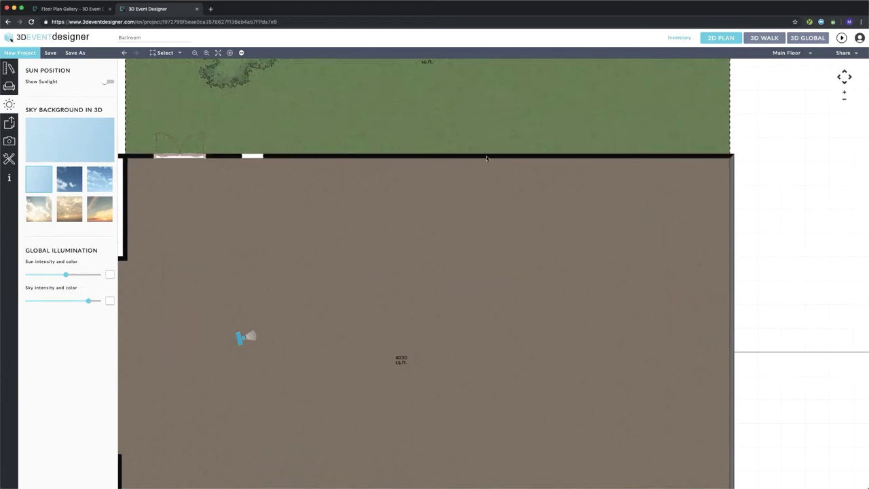
- Set the garden-side wall's inner section with the door to the reddish-brown plank material from Wood / Parquetry
{"action": "left_click", "coordinate": [486, 158]}
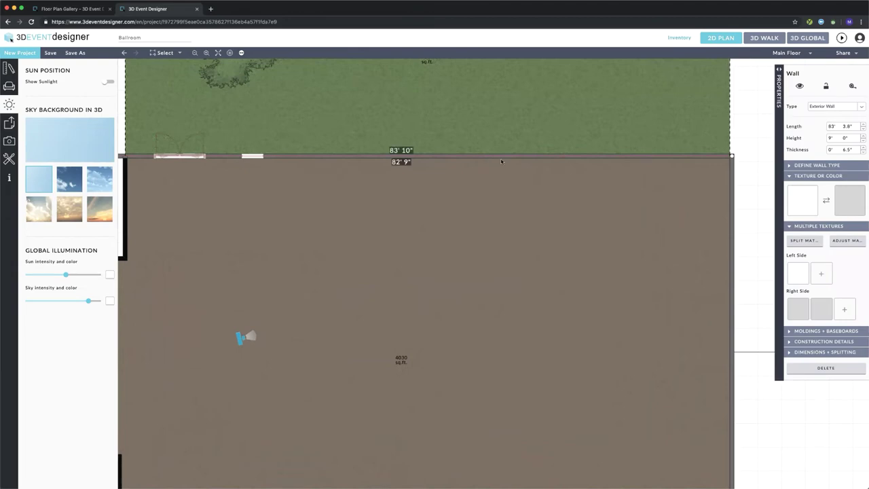
{"action": "left_click", "coordinate": [852, 242]}
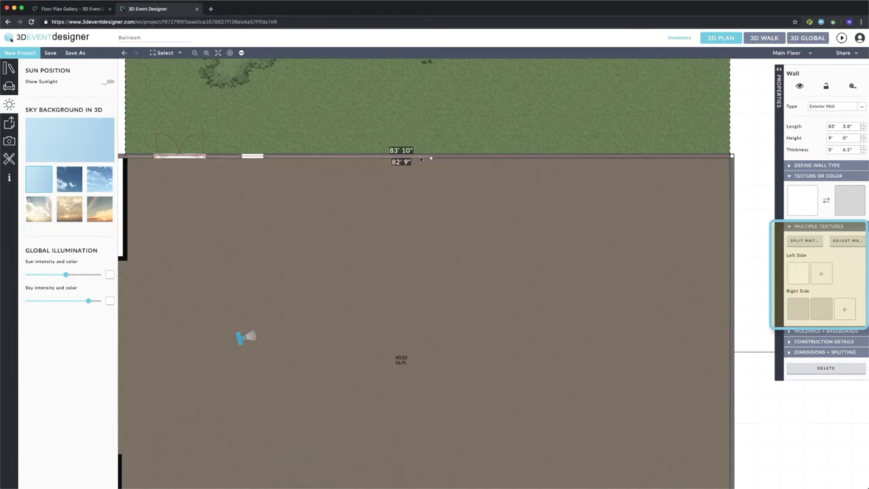
{"action": "left_click", "coordinate": [421, 159]}
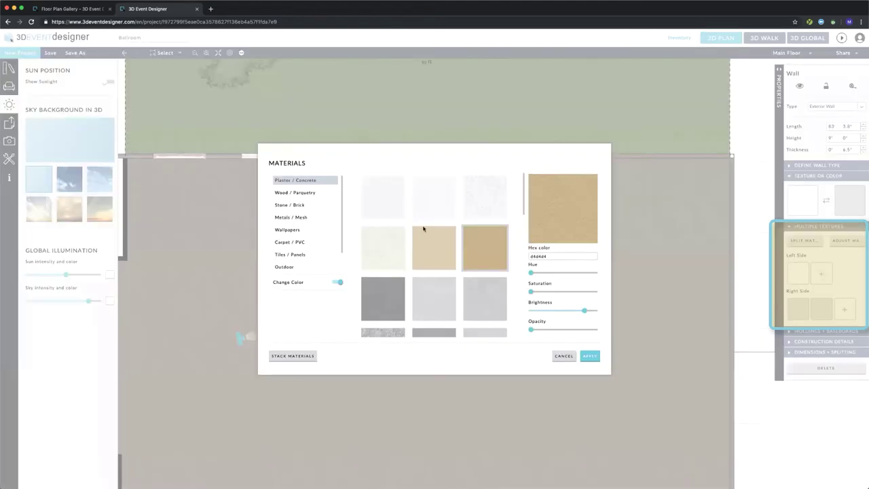
{"action": "left_click", "coordinate": [303, 194]}
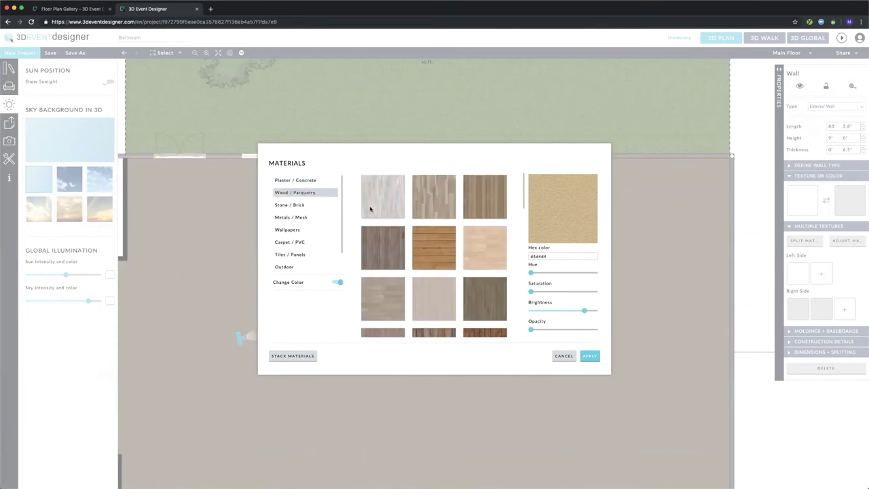
{"action": "scroll", "coordinate": [388, 229], "scroll_direction": "down", "scroll_amount": 2}
{"action": "left_click", "coordinate": [383, 273]}
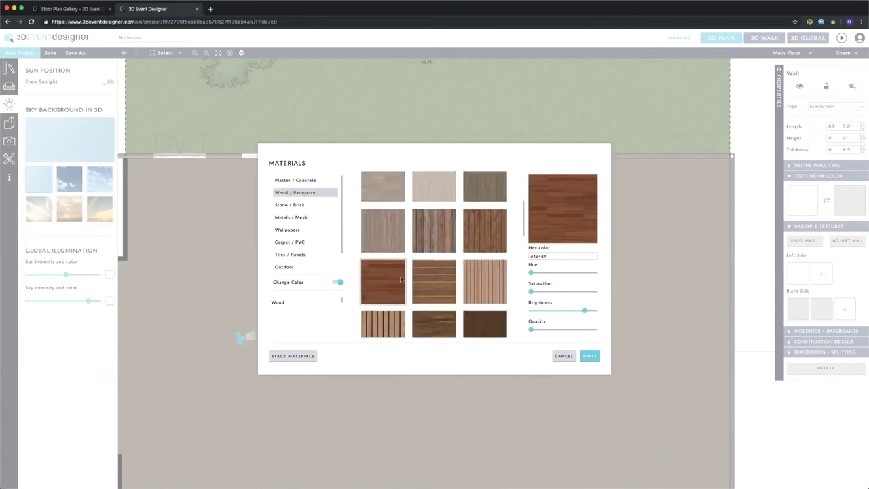
{"action": "left_click", "coordinate": [591, 356]}
- Check the wall's two adjoining materials in the 3D walk view and switch to 3D global
{"action": "left_click", "coordinate": [765, 40]}
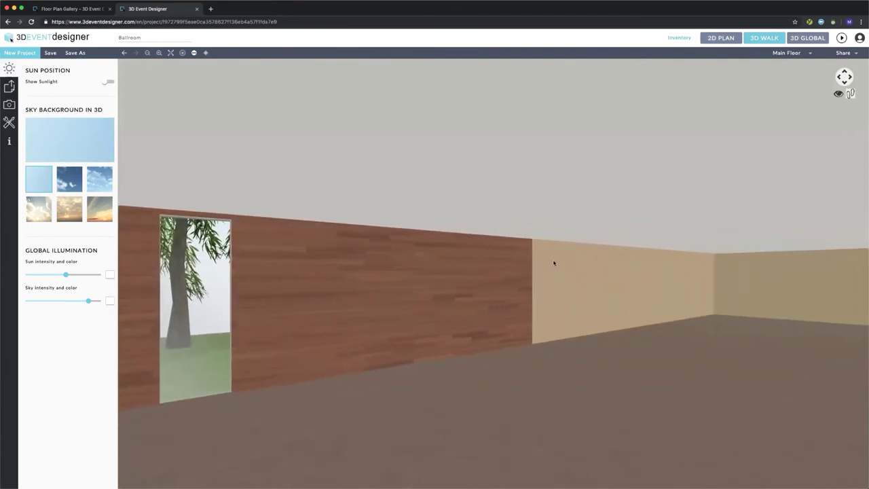
{"action": "left_click_drag", "start_coordinate": [553, 263], "coordinate": [465, 261]}
{"action": "left_click", "coordinate": [808, 37]}
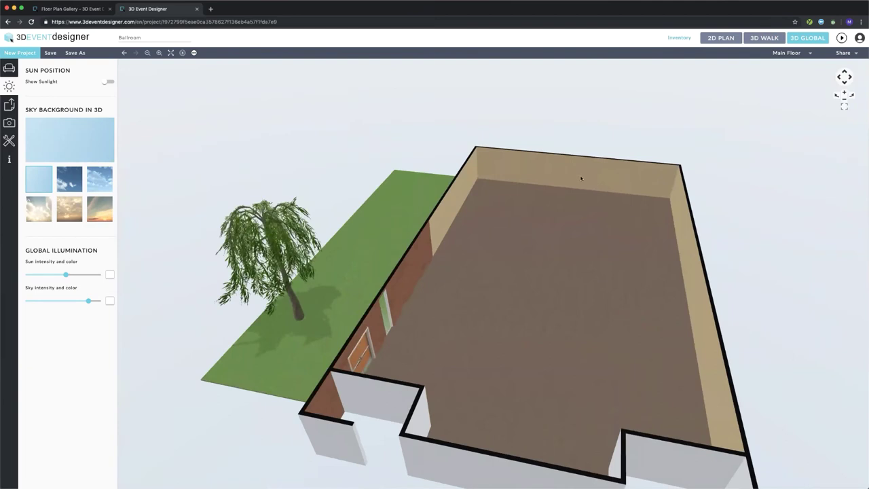
- Add a molding to the tan end wall of the ballroom
{"action": "left_click", "coordinate": [579, 177]}
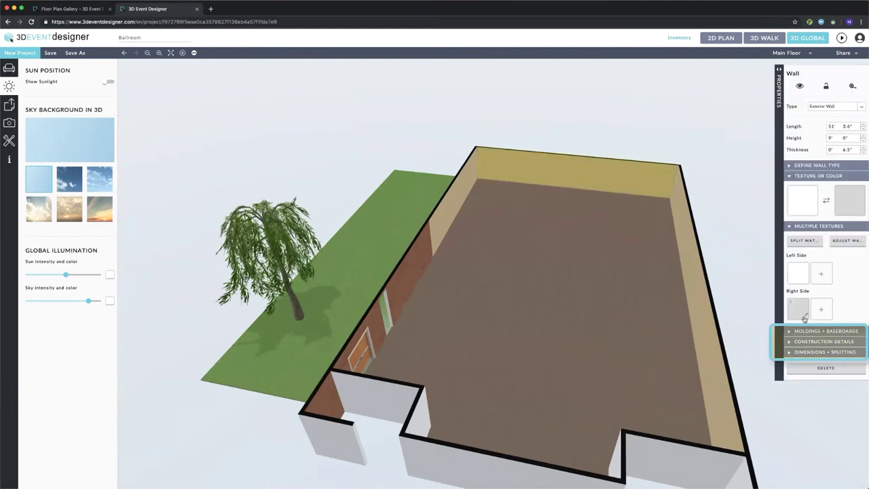
{"action": "left_click", "coordinate": [791, 332]}
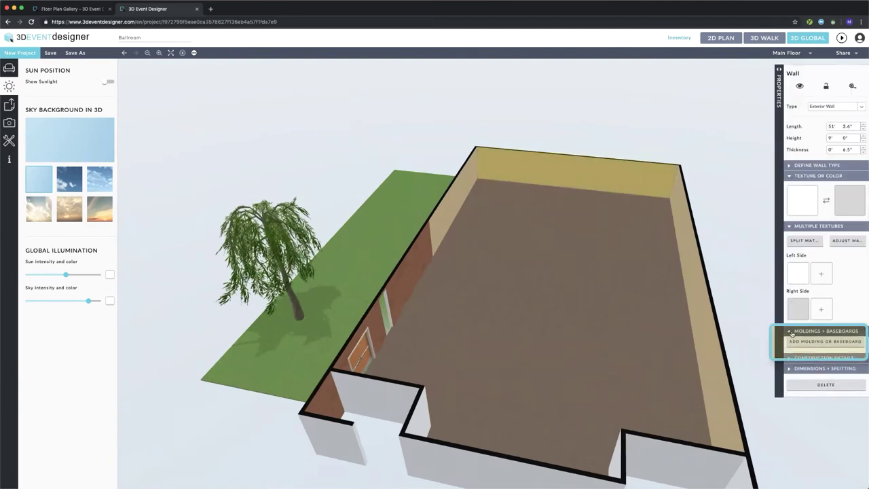
{"action": "left_click", "coordinate": [796, 346]}
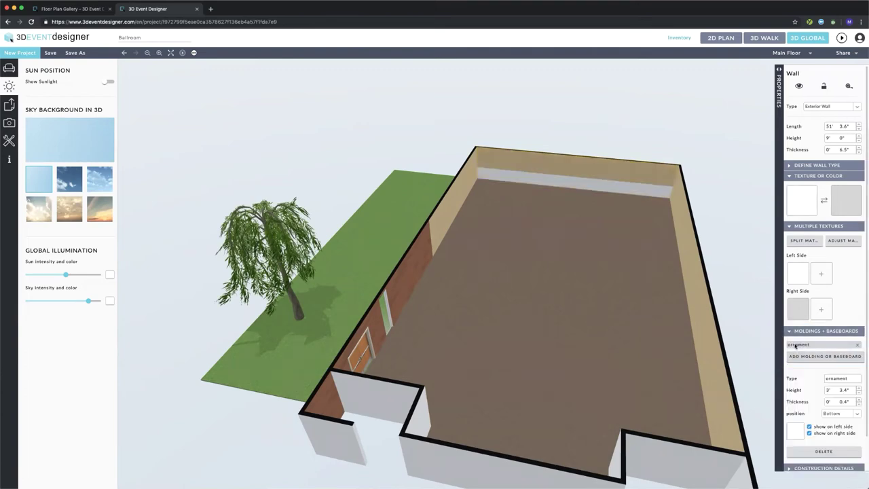
- Name the end wall's molding Baseboard, with a height of 0' 9.4", a thickness of 0' 1.4" and the Bottom position
{"action": "double_click", "coordinate": [835, 355]}
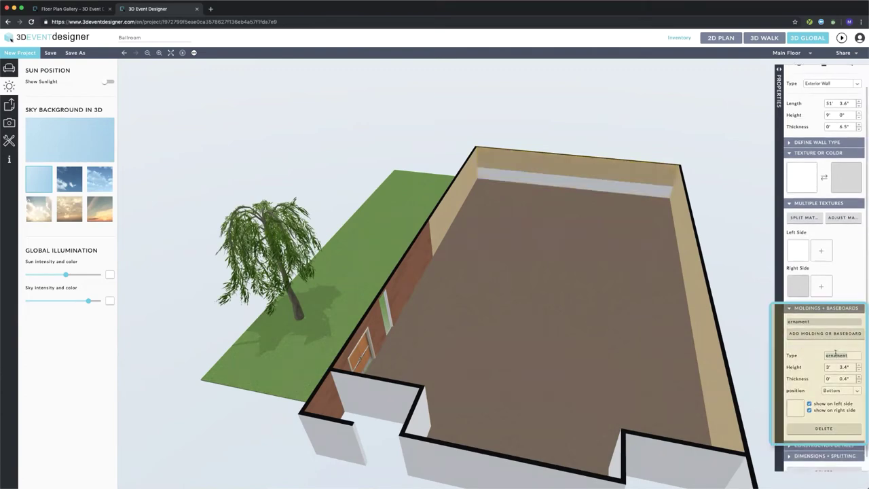
{"action": "type", "text": "Baseboard"}
{"action": "left_click", "coordinate": [859, 370]}
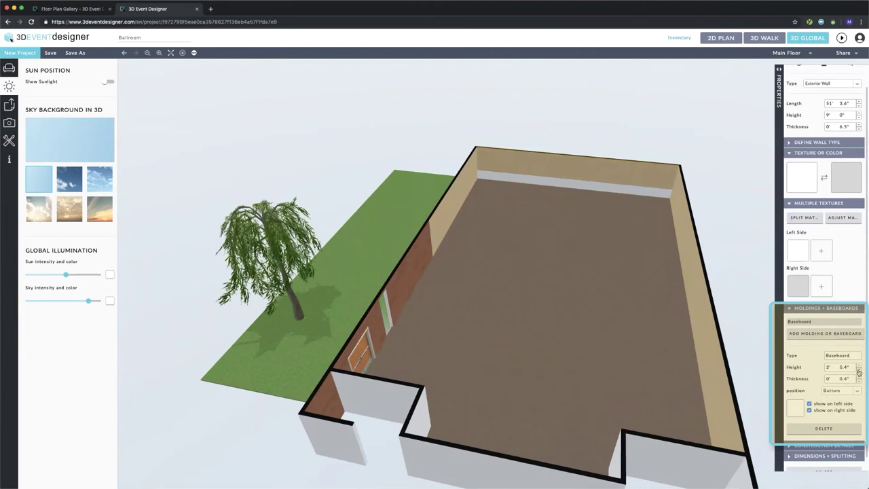
{"action": "left_click", "coordinate": [859, 371]}
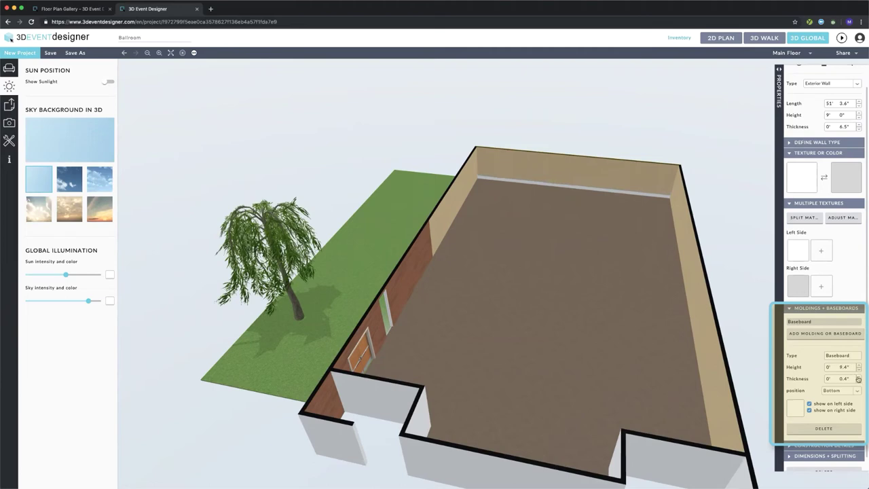
{"action": "left_click", "coordinate": [859, 377]}
{"action": "left_click", "coordinate": [859, 377]}
{"action": "left_click", "coordinate": [858, 392]}
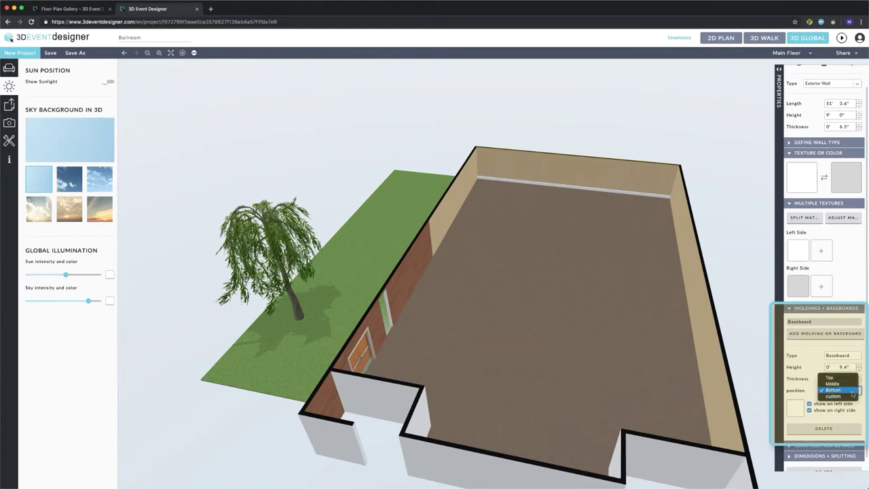
{"action": "left_click", "coordinate": [853, 391]}
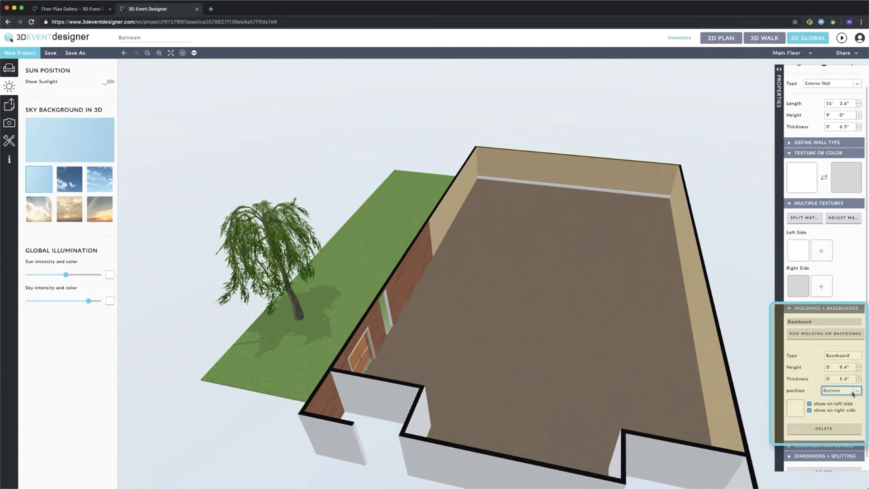
- Add a second molding to the end wall, name it Molding and set its position to Middle
{"action": "left_click", "coordinate": [825, 333]}
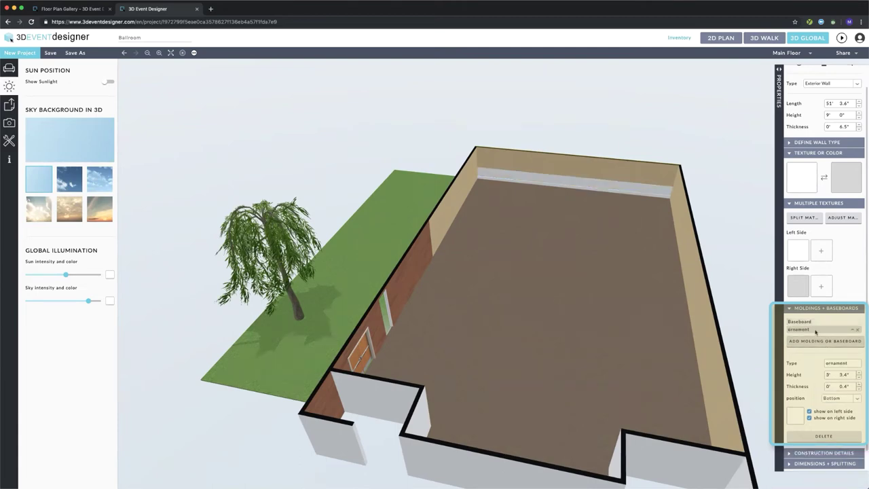
{"action": "left_click", "coordinate": [837, 364]}
{"action": "type", "text": "Molding"}
{"action": "left_click", "coordinate": [858, 402]}
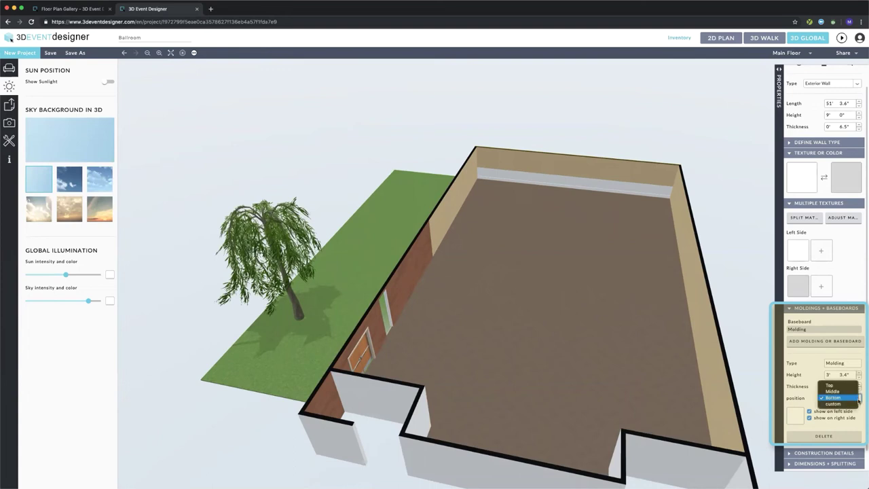
{"action": "left_click", "coordinate": [855, 392]}
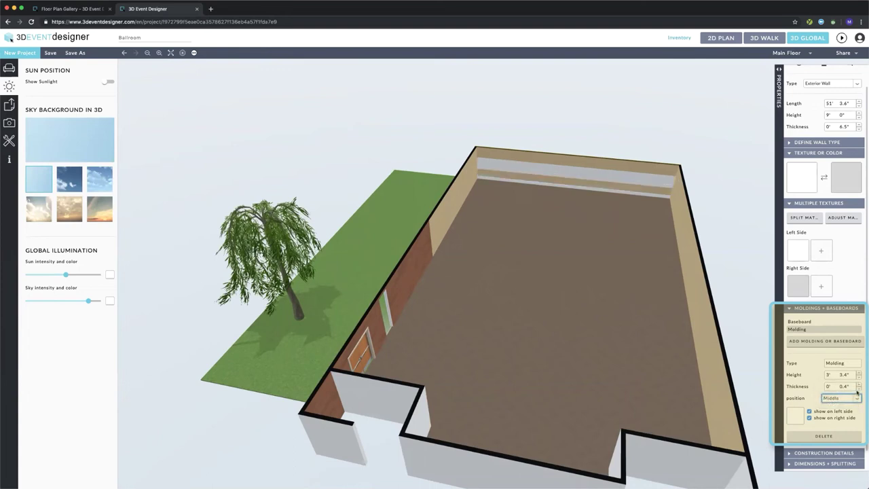
- Reduce the height of the end wall's middle molding to 0' 5.4"
{"action": "left_click", "coordinate": [860, 378]}
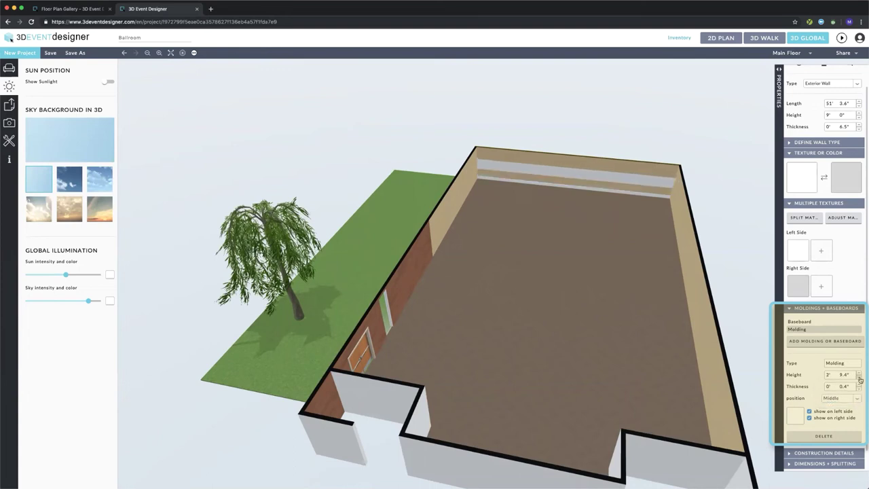
{"action": "left_click", "coordinate": [860, 378]}
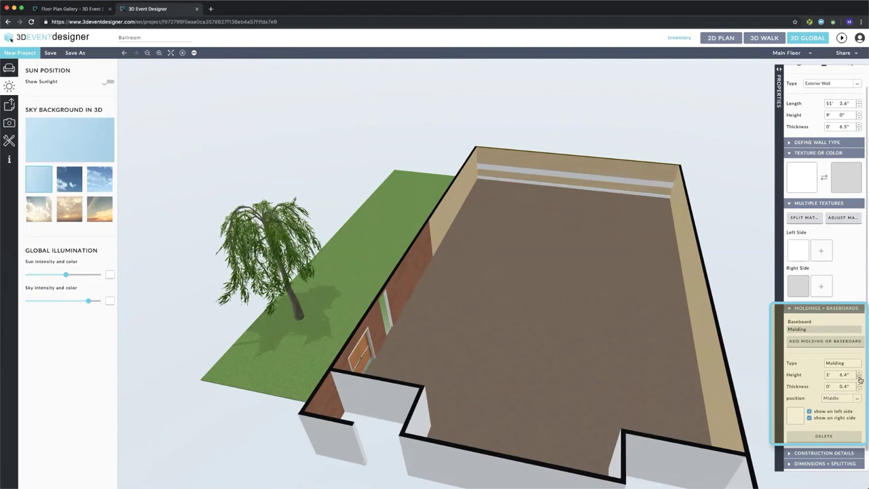
{"action": "left_click", "coordinate": [859, 379]}
{"action": "left_click", "coordinate": [860, 378]}
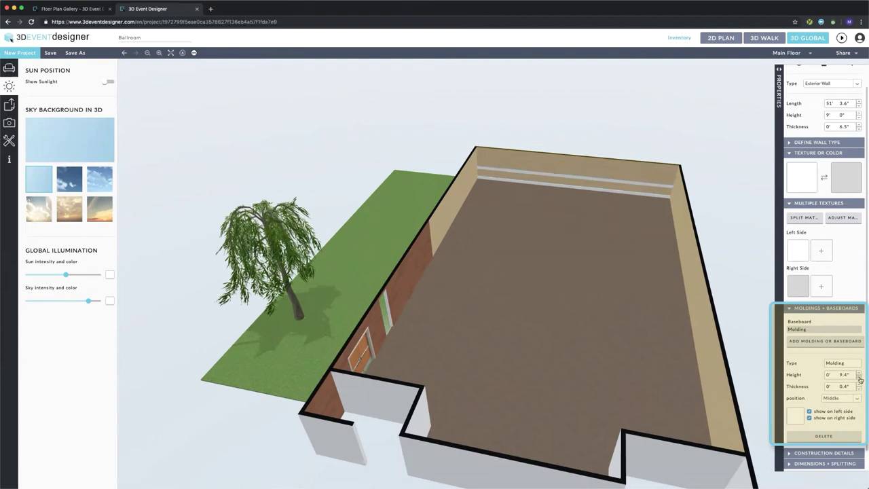
{"action": "left_click", "coordinate": [860, 379]}
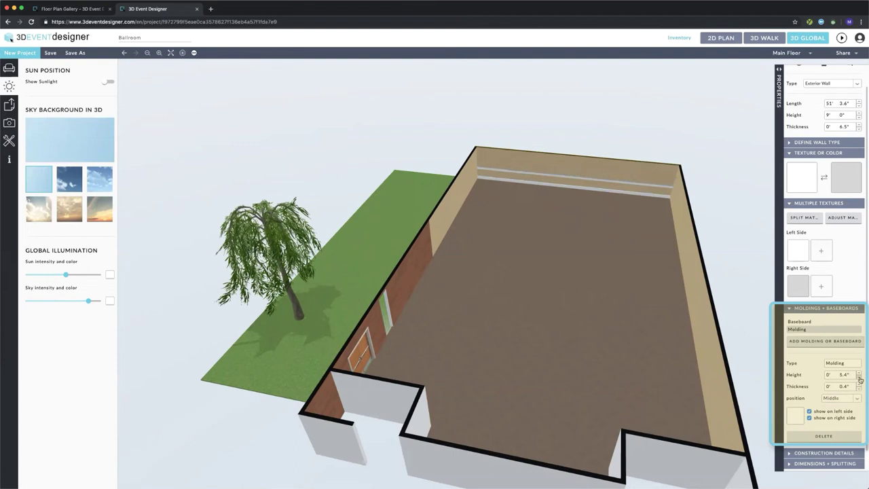
- Inspect the end wall's moldings and the rest of the ballroom in the 3D walk view
{"action": "left_click", "coordinate": [763, 39]}
{"action": "scroll", "coordinate": [591, 283], "scroll_direction": "up", "scroll_amount": 3}
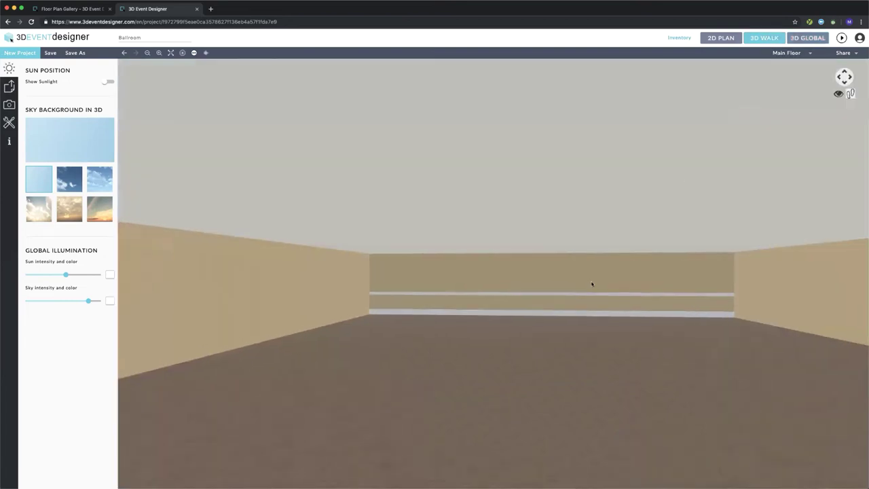
{"action": "left_click_drag", "start_coordinate": [624, 279], "coordinate": [393, 290]}
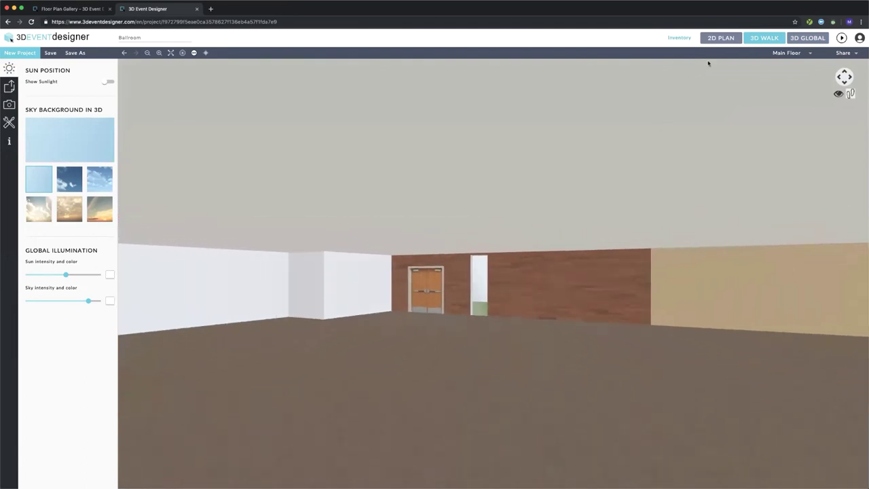
- In the 2D plan, draw a freestanding interior wall about 1' 5" long inside the ballroom and set its thickness to 13.5" as a pillar
{"action": "left_click", "coordinate": [720, 41]}
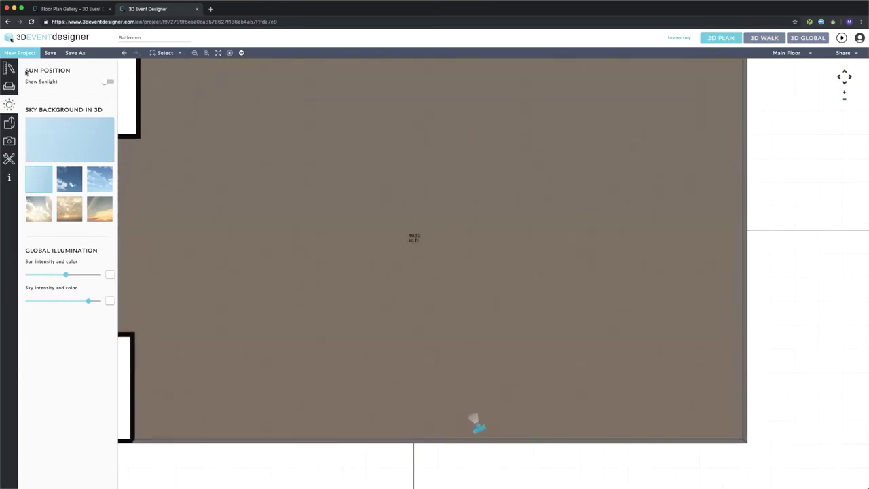
{"action": "left_click", "coordinate": [8, 68]}
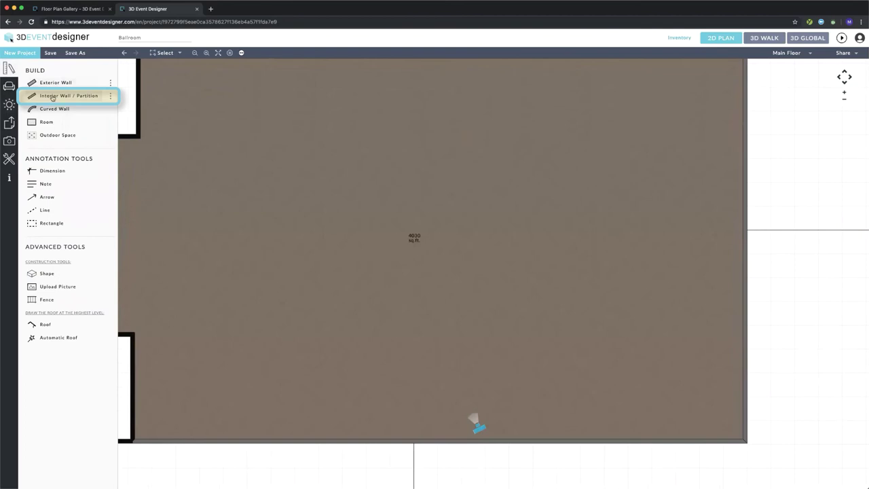
{"action": "left_click", "coordinate": [231, 125]}
{"action": "double_click", "coordinate": [231, 134]}
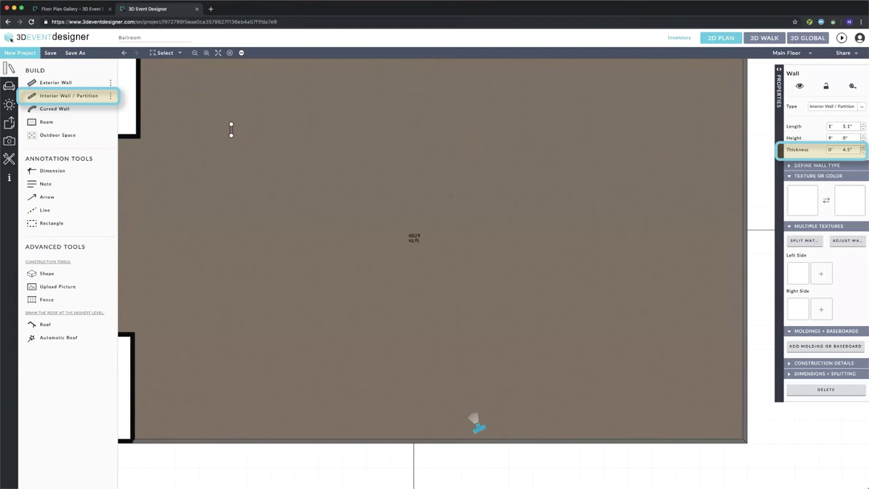
{"action": "type", "text": "13.5"}
{"action": "key", "text": "Return"}
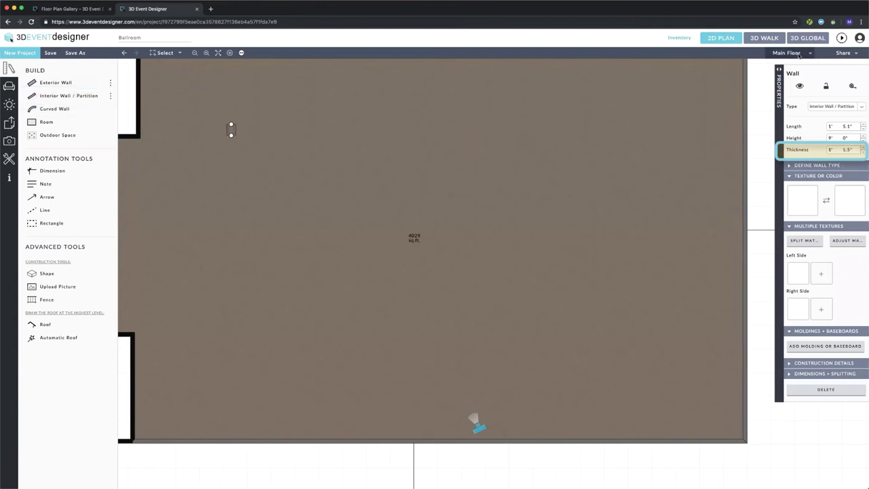
- Check the square pillar near the double door in the 3D walk view
{"action": "left_click", "coordinate": [764, 37]}
{"action": "left_click_drag", "start_coordinate": [552, 183], "coordinate": [556, 201]}
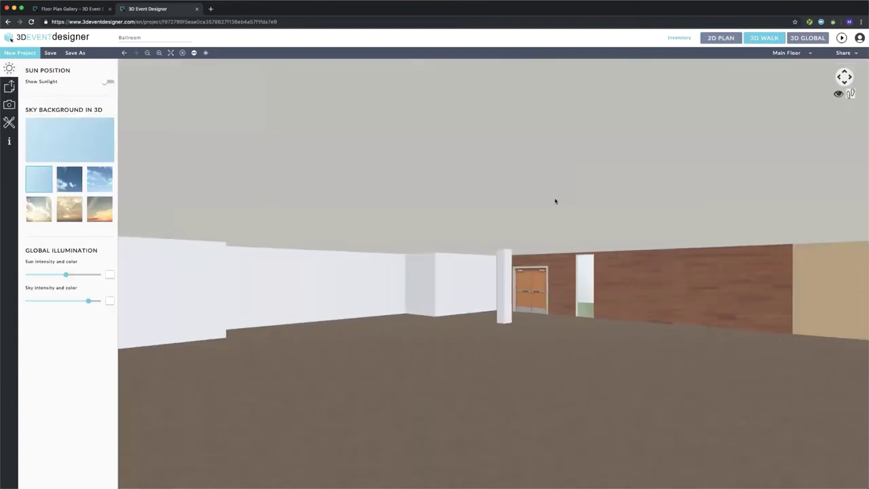
{"action": "scroll", "coordinate": [556, 201], "scroll_direction": "up", "scroll_amount": 1}
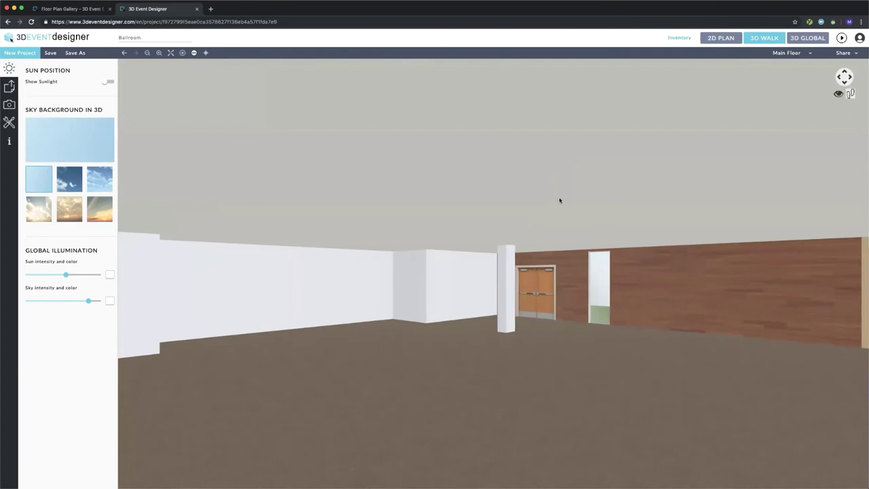
- Place a round Column from Other Room Construction beside the square pillar in the 2D plan and compare both in 3D walk
{"action": "left_click", "coordinate": [706, 42]}
{"action": "left_click", "coordinate": [9, 86]}
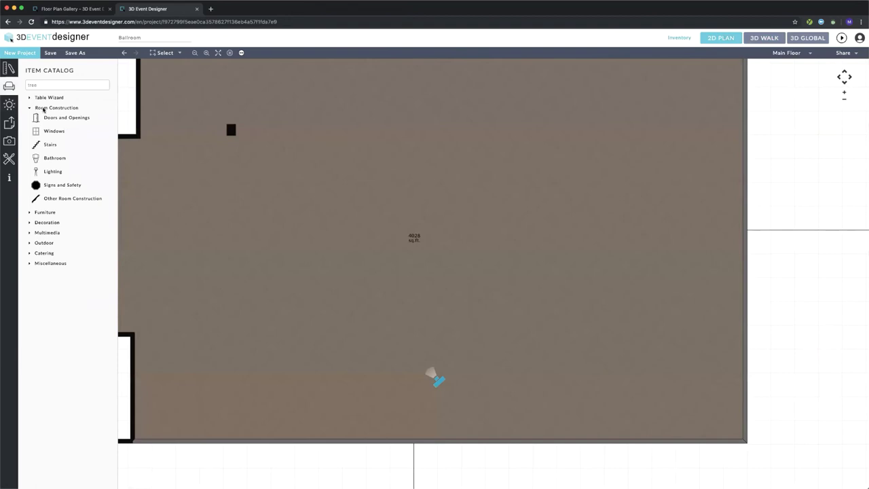
{"action": "left_click", "coordinate": [81, 199]}
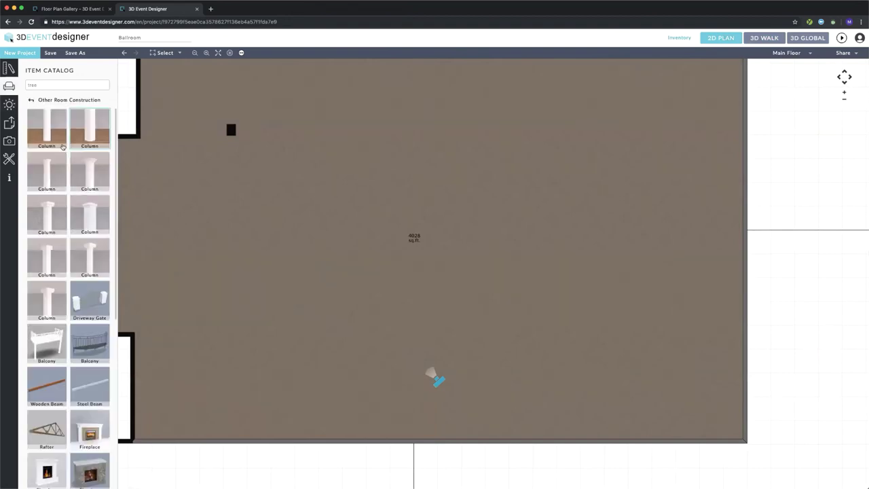
{"action": "left_click_drag", "start_coordinate": [54, 139], "coordinate": [289, 126]}
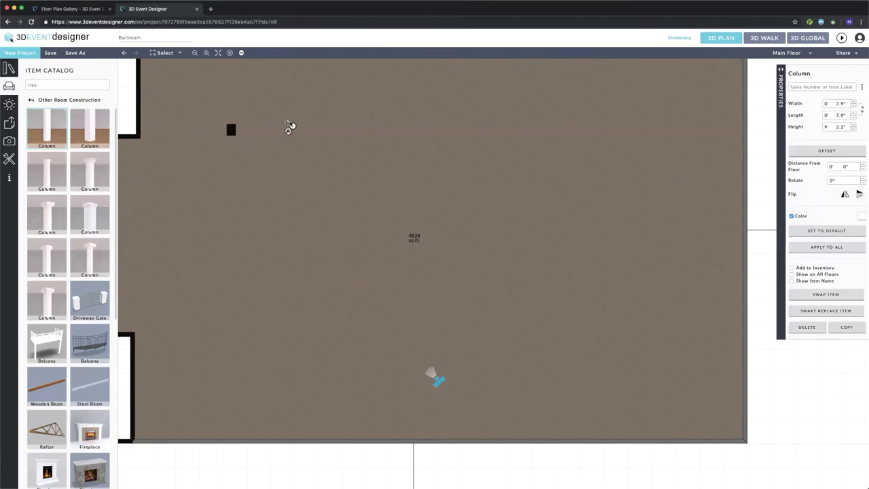
{"action": "left_click", "coordinate": [761, 37]}
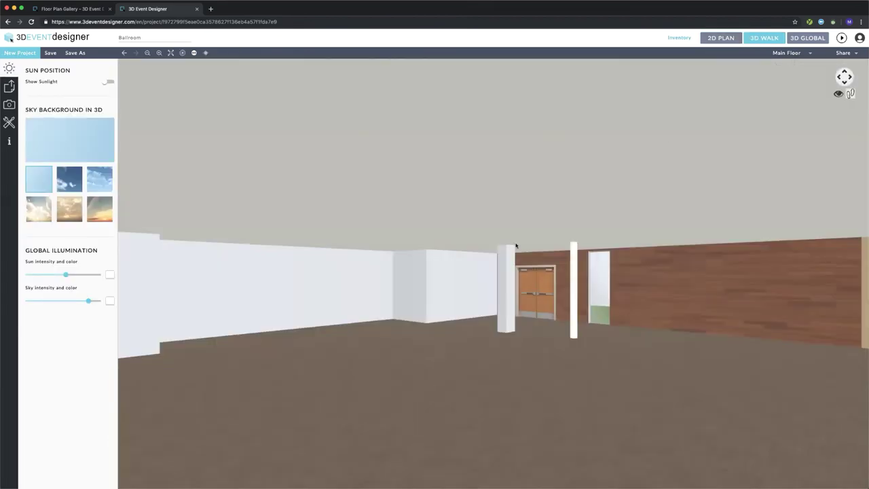
{"action": "left_click_drag", "start_coordinate": [620, 241], "coordinate": [562, 229]}
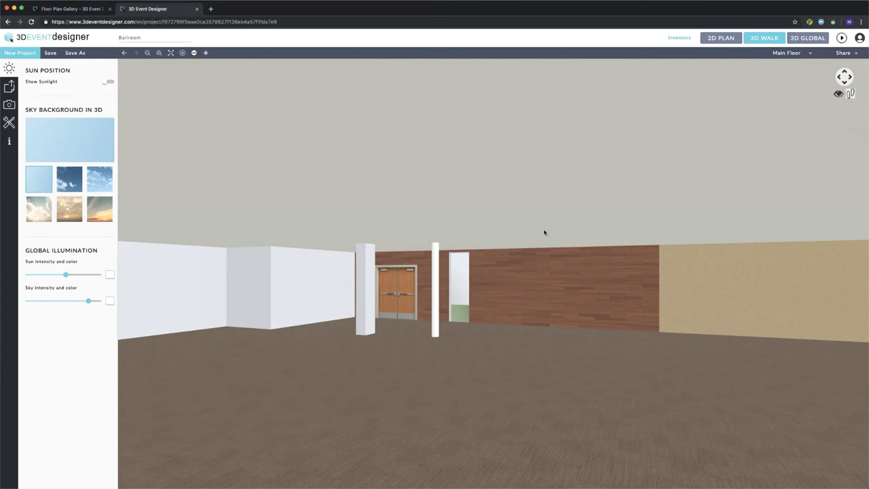
- In the 2D plan, place a picture on the garden-side wall beyond the open doorway and upload Window View.png as its image
{"action": "left_click", "coordinate": [711, 38]}
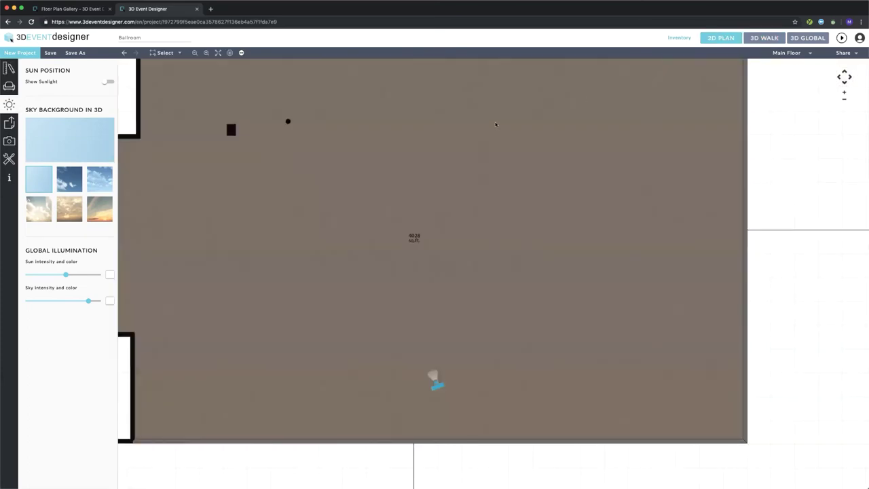
{"action": "left_click_drag", "start_coordinate": [495, 124], "coordinate": [530, 212]}
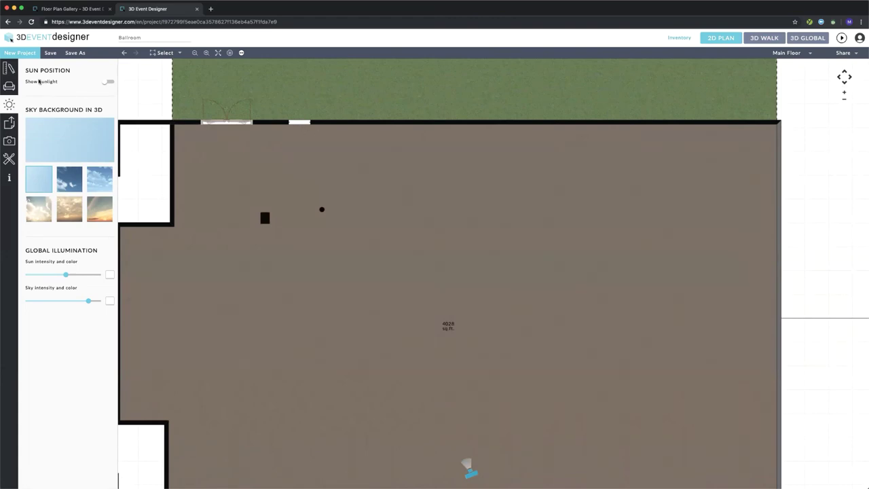
{"action": "left_click", "coordinate": [10, 68]}
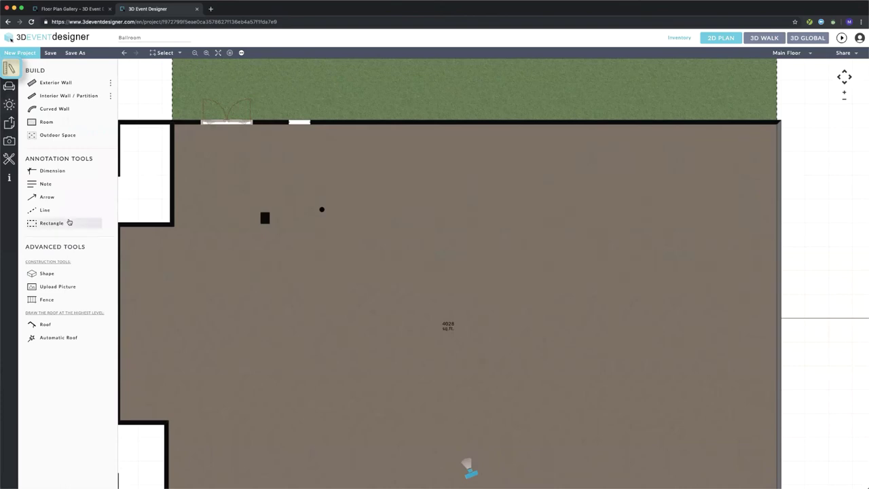
{"action": "left_click", "coordinate": [64, 288]}
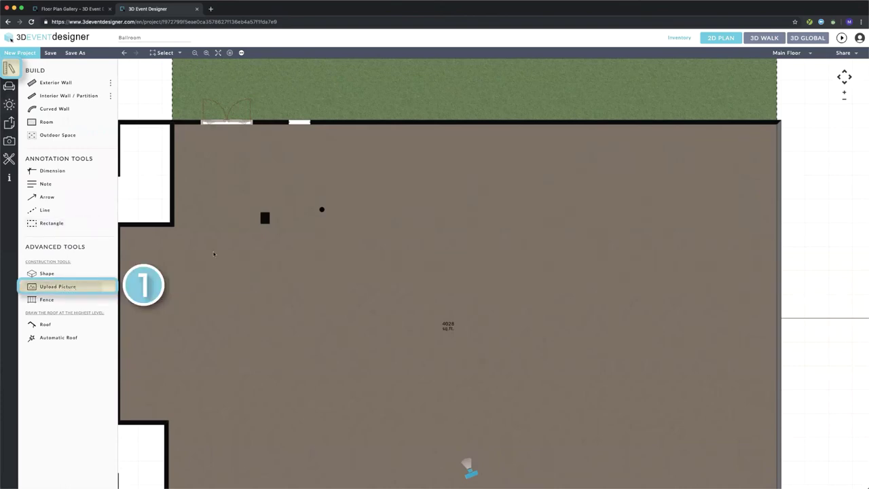
{"action": "left_click", "coordinate": [376, 133]}
{"action": "left_click", "coordinate": [817, 205]}
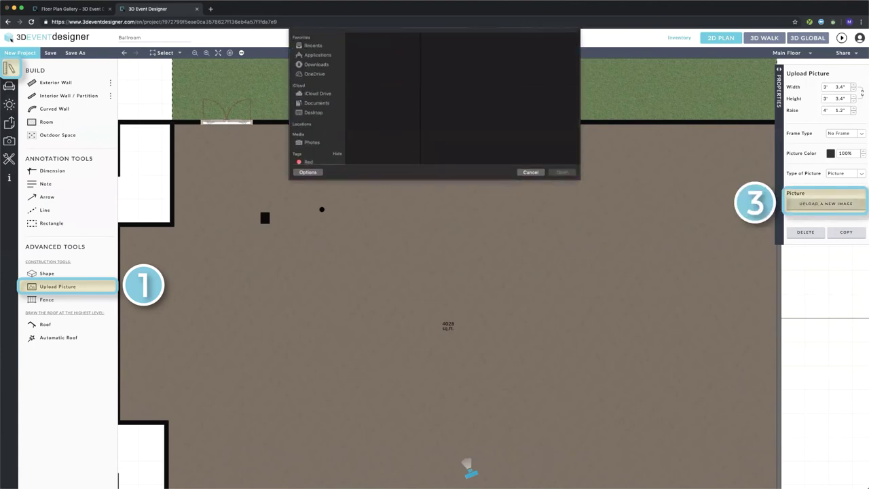
{"action": "left_click", "coordinate": [373, 69]}
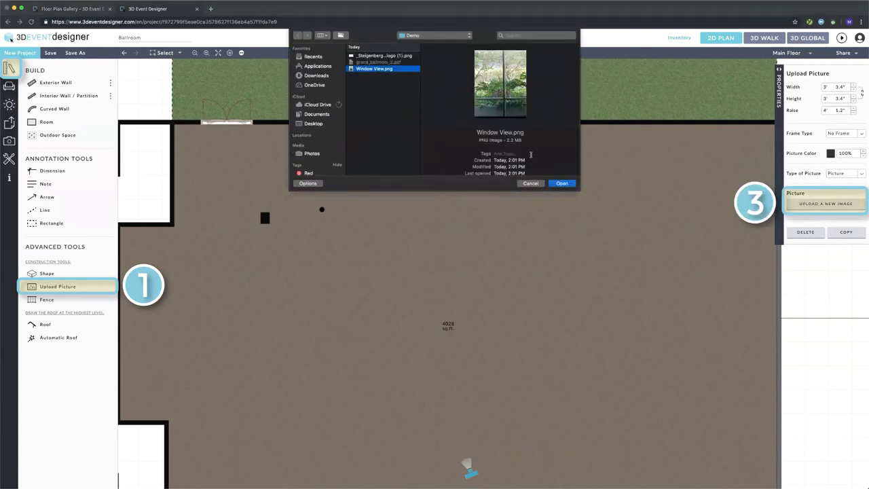
{"action": "left_click", "coordinate": [561, 183]}
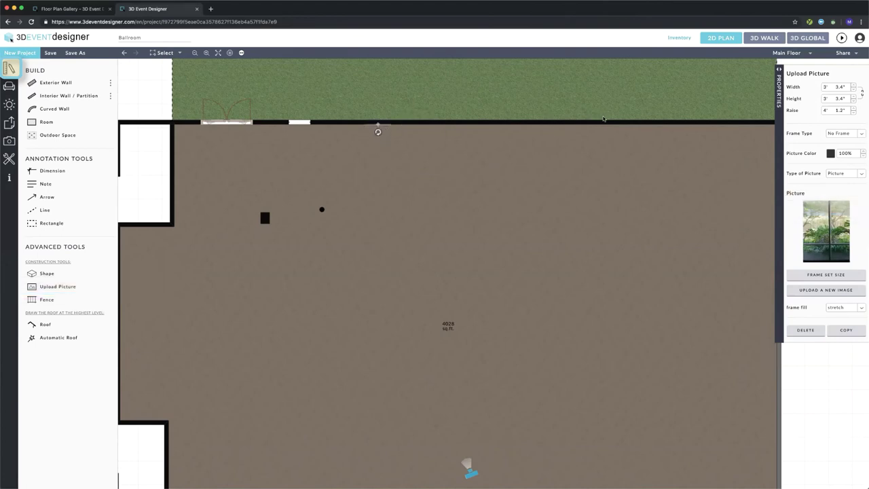
- Walk up to the window picture on the reddish-brown wall in the 3D walk view to examine it
{"action": "left_click", "coordinate": [765, 37]}
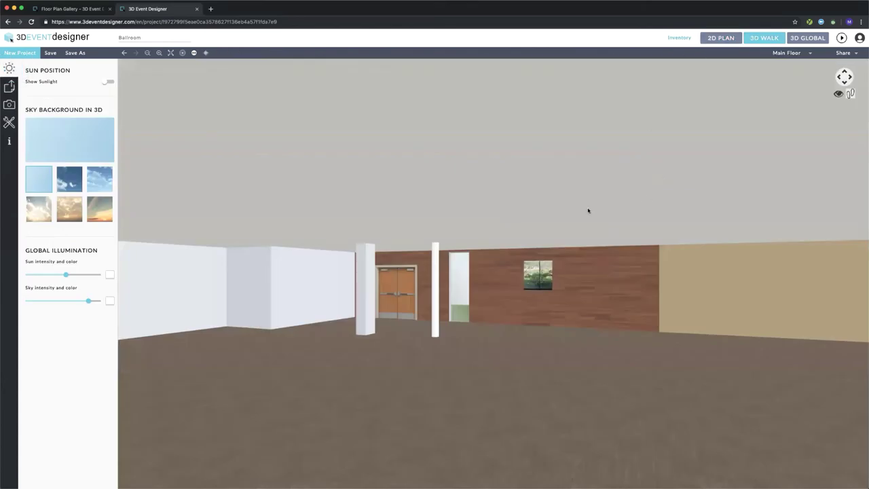
{"action": "key", "text": "Up"}
{"action": "key", "text": "Up"}
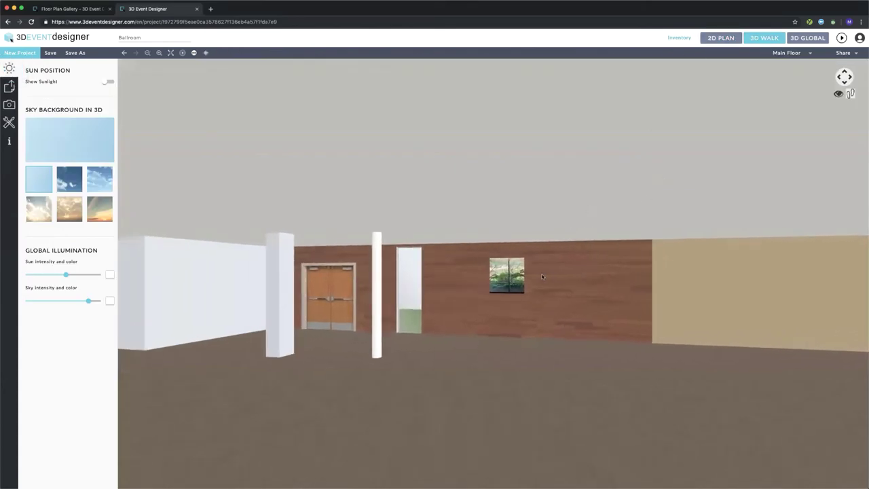
{"action": "key", "text": "Up"}
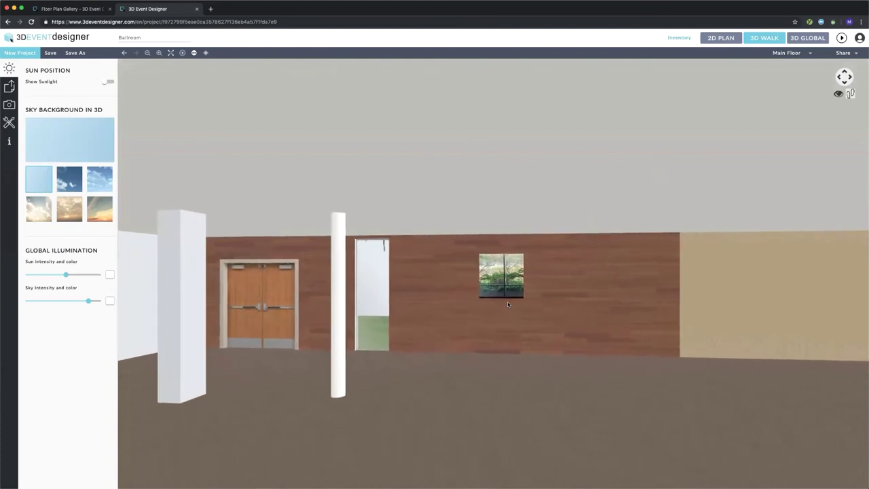
- In the 2D plan, set the window picture's raise to 0' 0" and its height to 7' 0"
{"action": "left_click", "coordinate": [710, 40]}
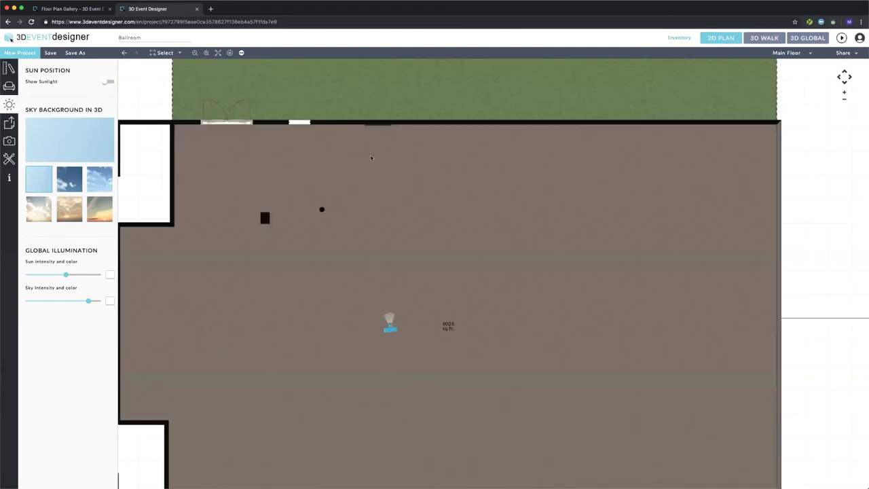
{"action": "left_click", "coordinate": [378, 125]}
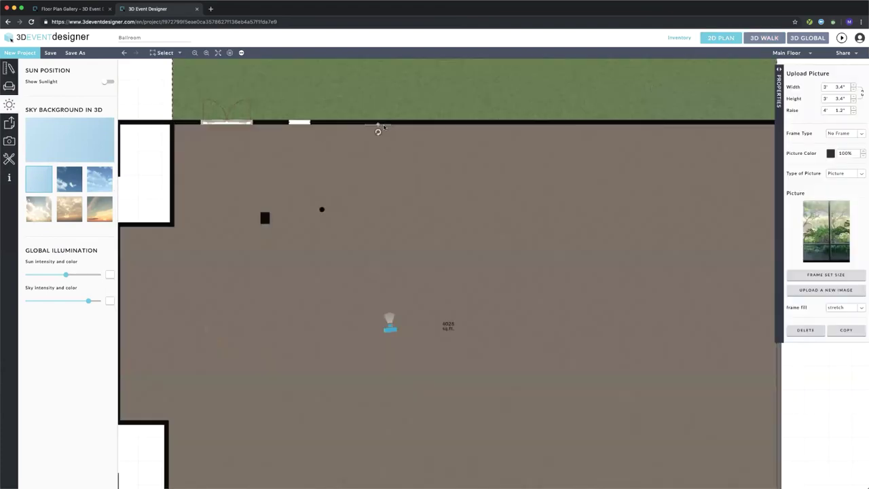
{"action": "left_click", "coordinate": [826, 110]}
{"action": "type", "text": "0"}
{"action": "key", "text": "Tab"}
{"action": "type", "text": "0"}
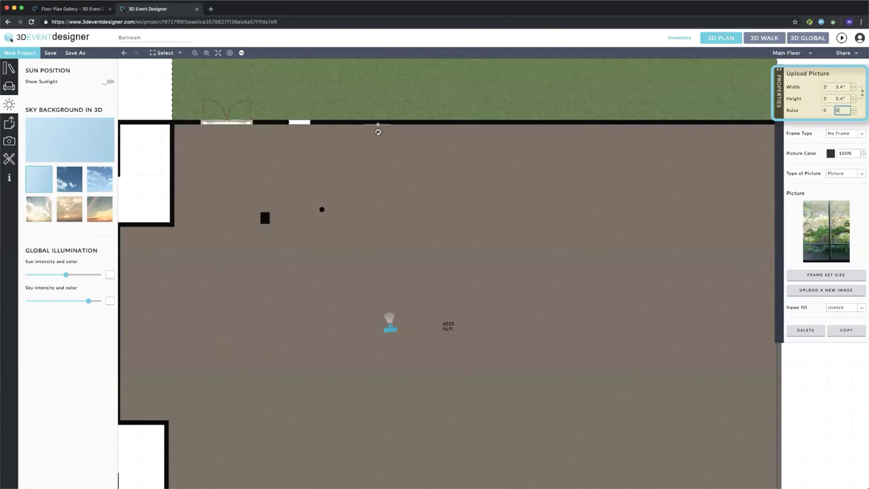
{"action": "left_click", "coordinate": [826, 98]}
{"action": "type", "text": "7"}
{"action": "key", "text": "Tab"}
{"action": "type", "text": "0"}
- Examine the resized window picture on the reddish-brown wall up close in the 3D walk view
{"action": "left_click", "coordinate": [764, 37]}
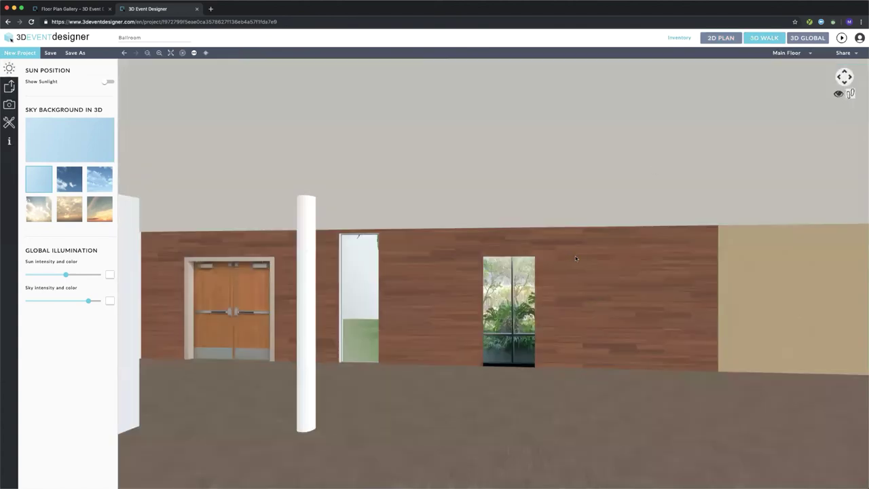
{"action": "left_click_drag", "start_coordinate": [574, 257], "coordinate": [522, 260]}
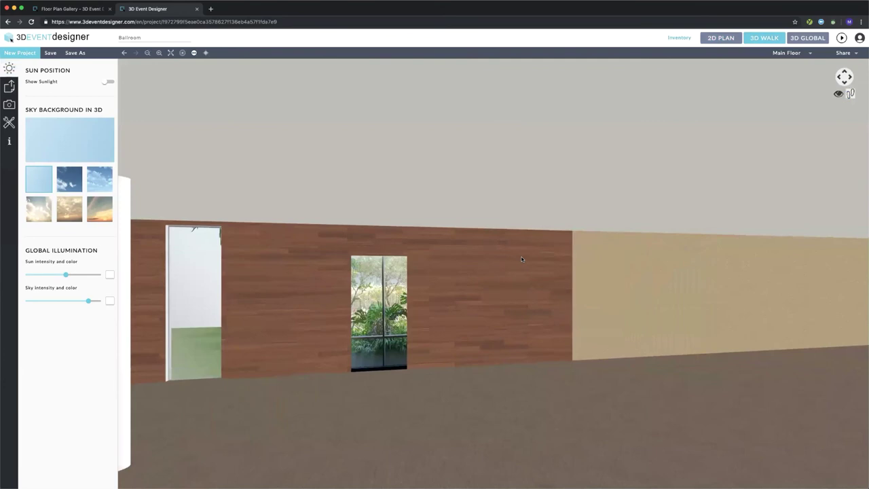
{"action": "left_click_drag", "start_coordinate": [510, 248], "coordinate": [461, 227]}
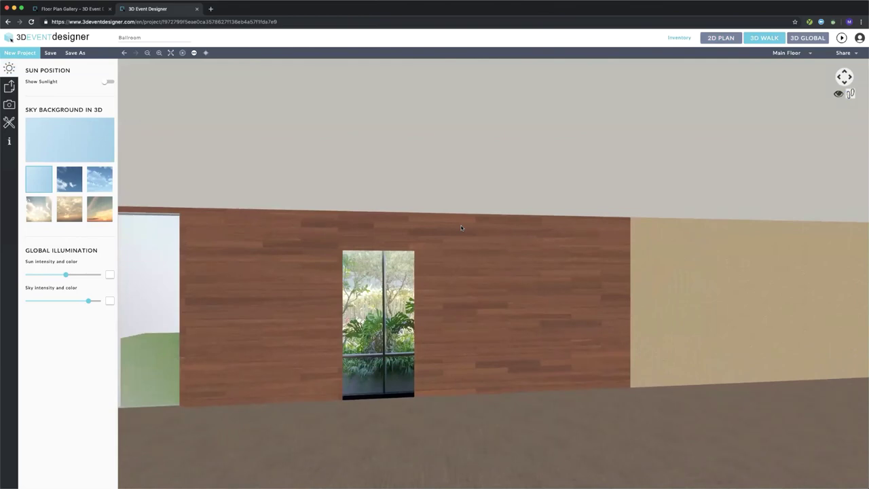
- Review the floor plan request form in the Venue Gallery, close it unfilled, and open the Templates Gallery preview
{"action": "left_click", "coordinate": [71, 8]}
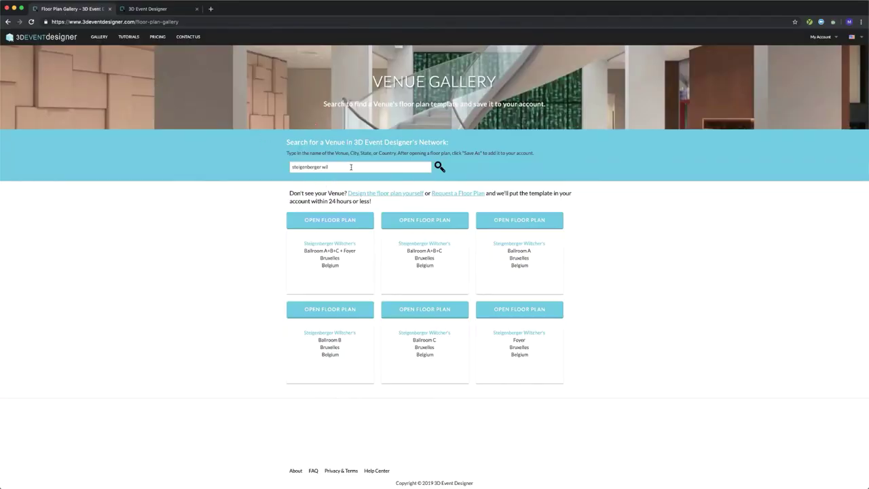
{"action": "left_click", "coordinate": [468, 194]}
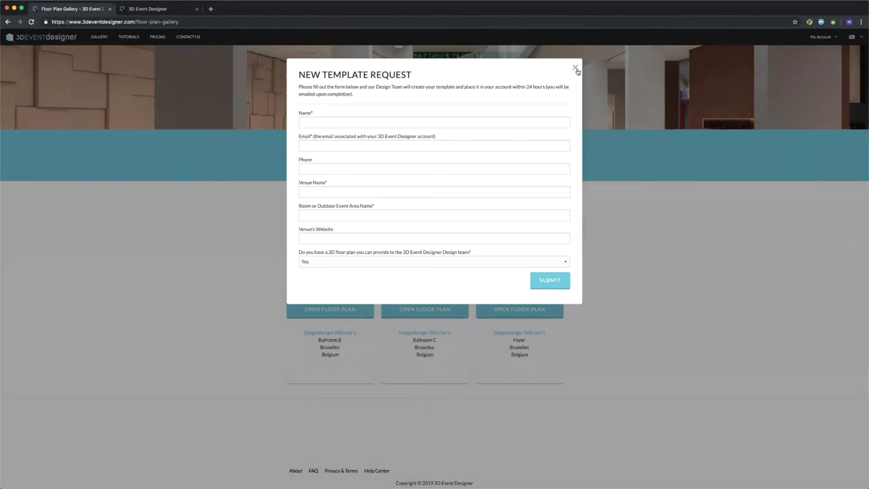
{"action": "left_click", "coordinate": [575, 68]}
{"action": "left_click", "coordinate": [93, 37]}
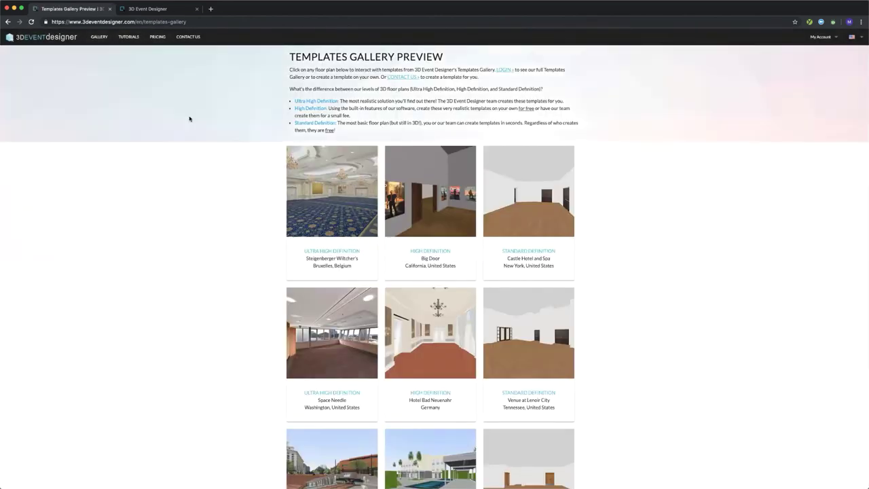